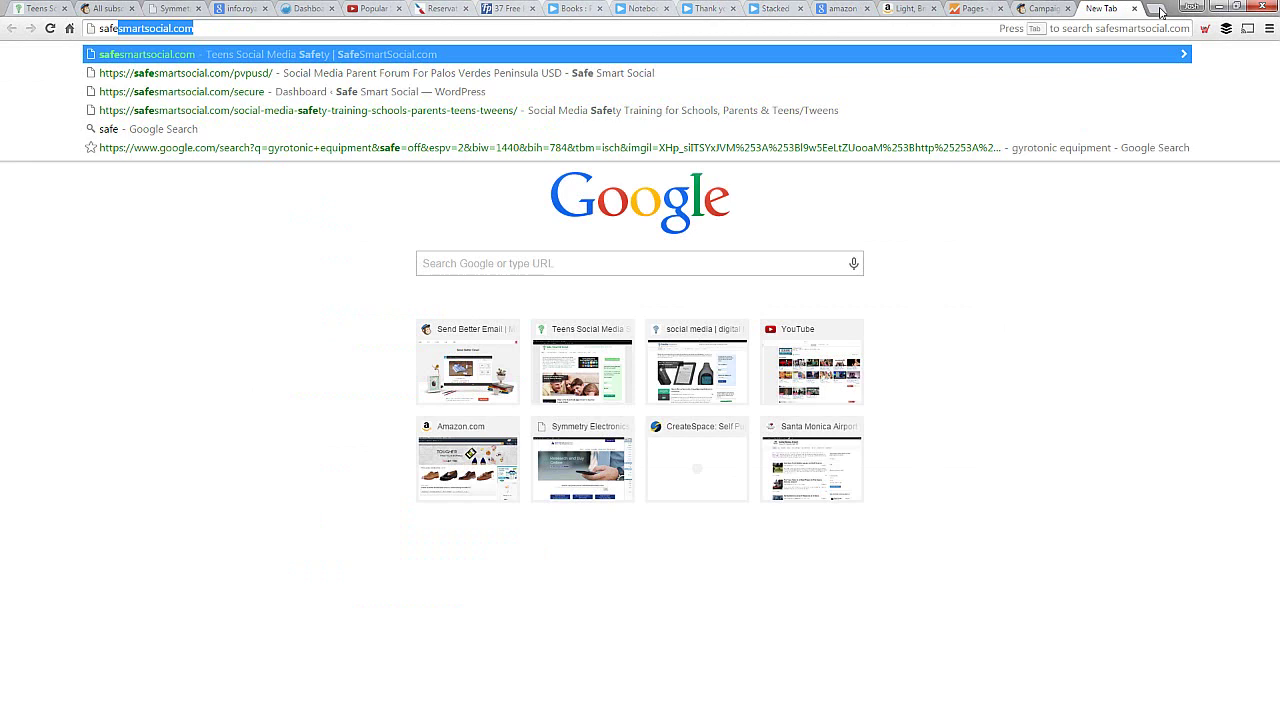
Step: Load santamonicaairport.com in the new browser tab
key("BackSpace")
key("BackSpace")
key("BackSpace")
type("nta")
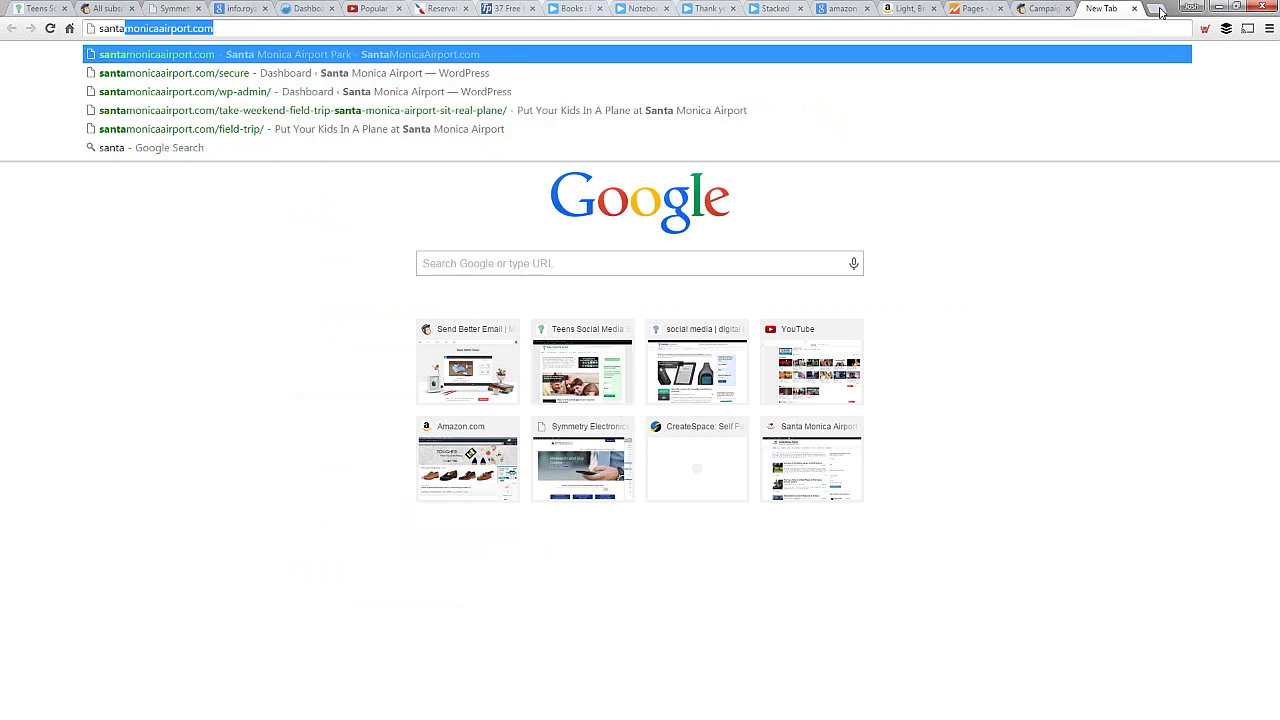
key("Return")
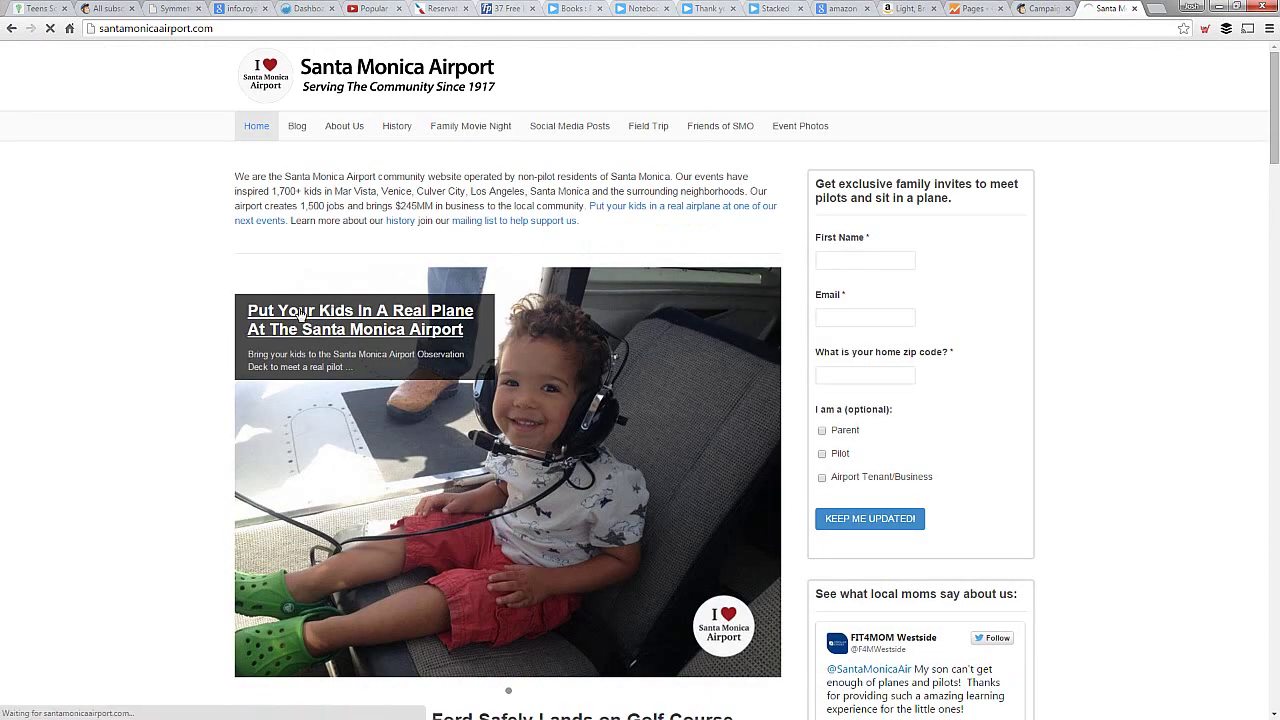
Step: Open the featured article about putting kids in a real plane and review its page down to the registration form
left_click(300, 313)
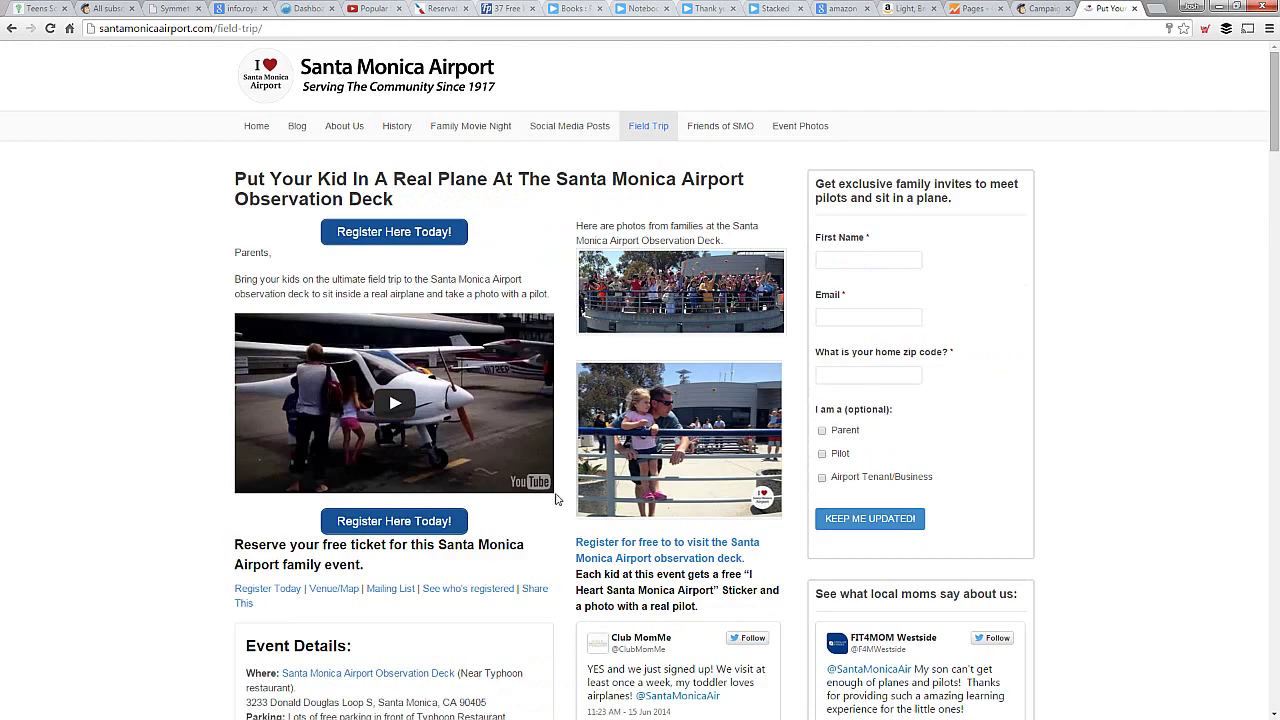
scroll(549, 491, "down", 7)
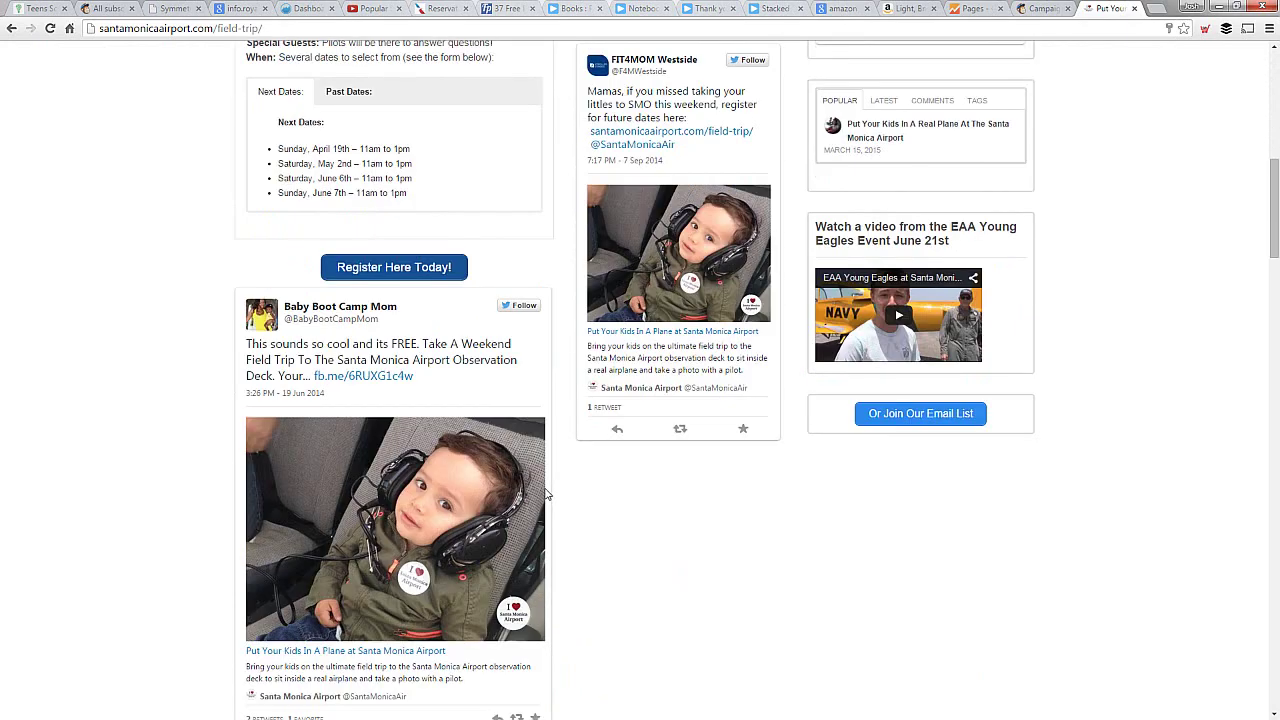
scroll(549, 491, "down", 5)
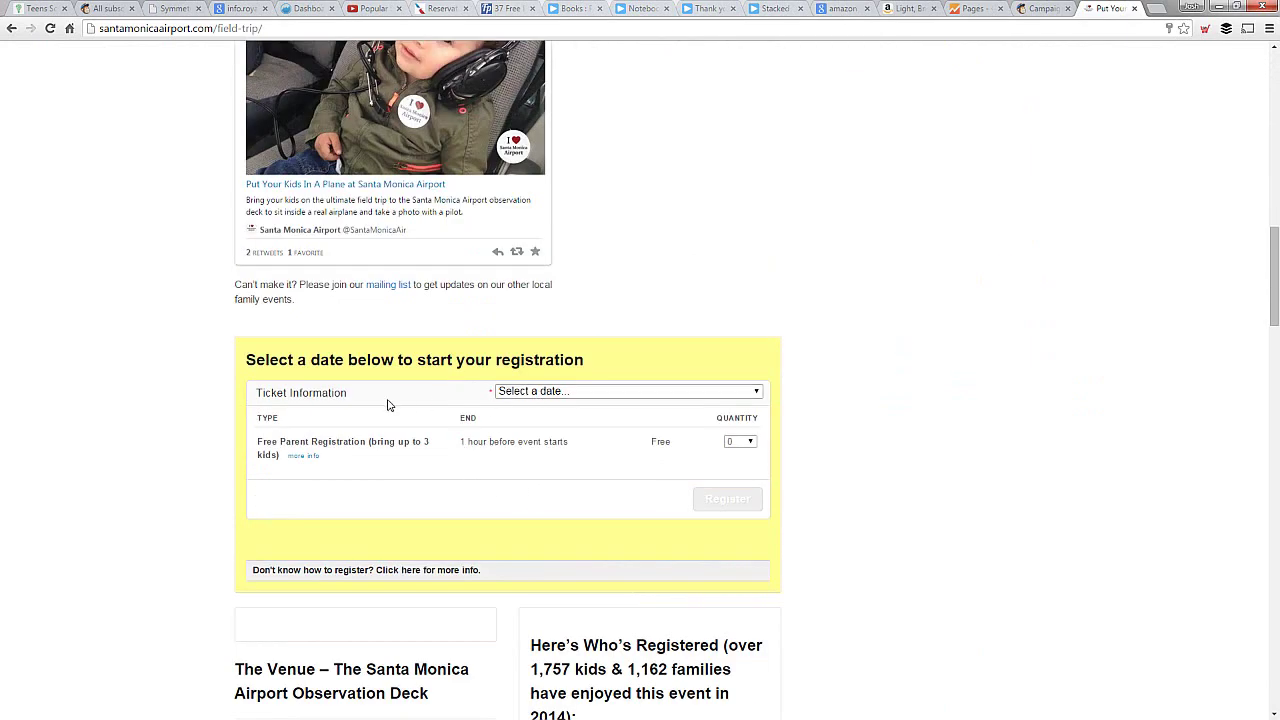
scroll(389, 404, "up", 12)
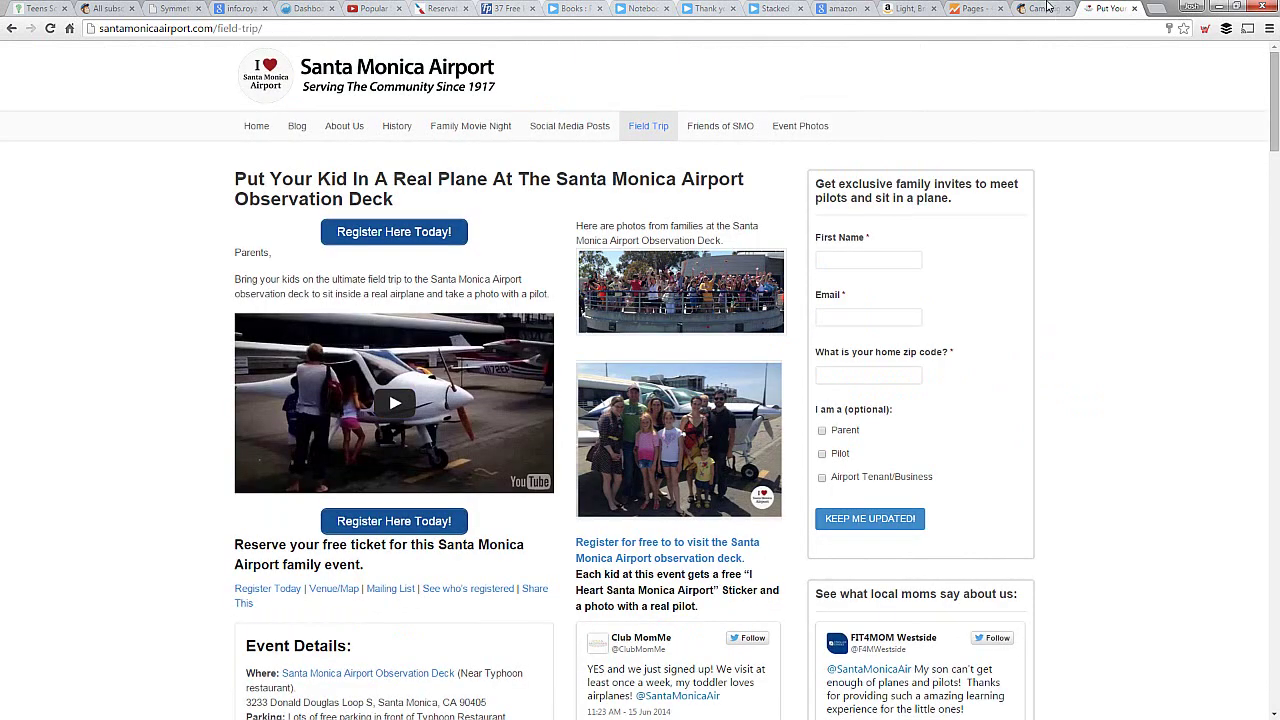
Step: Switch to the Mailchimp campaigns list, check the send date and statistics of "Put your kid in an airplane", and replicate that campaign
left_click(1040, 8)
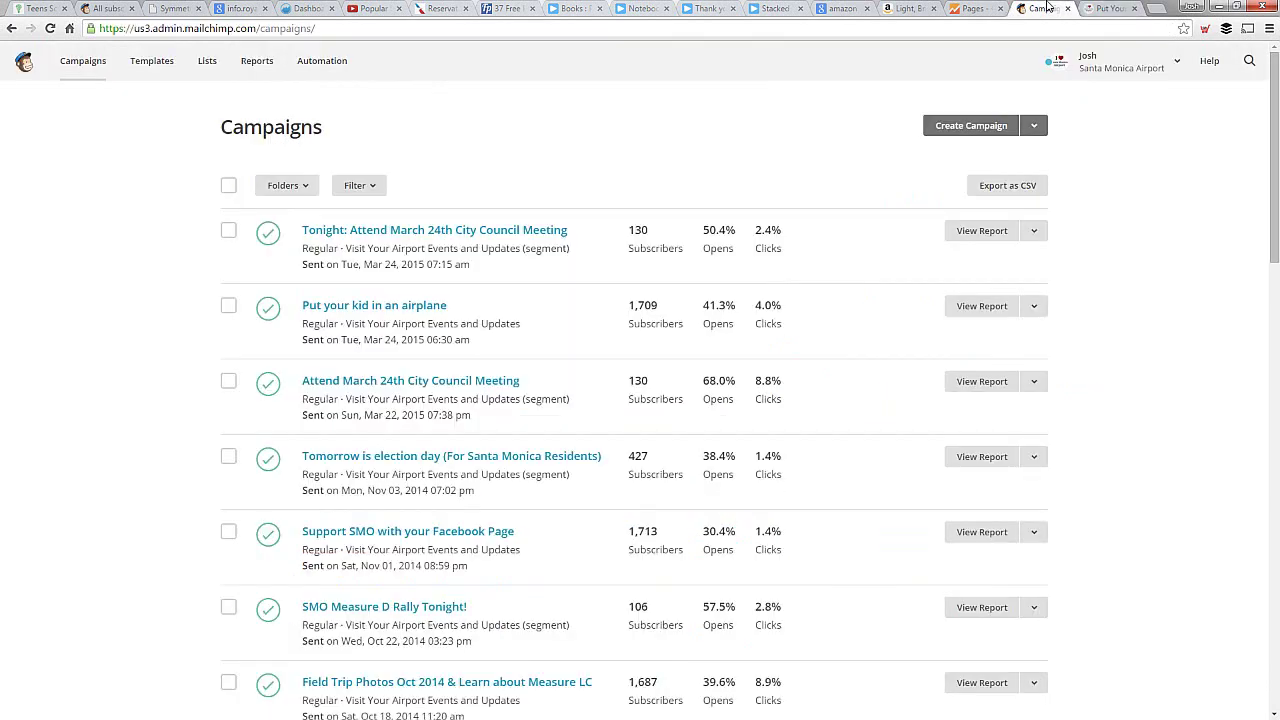
left_click_drag(367, 340, 398, 340)
left_click(383, 339)
mouse_move(628, 309)
left_click_drag(631, 305, 666, 308)
left_click(669, 312)
mouse_move(712, 317)
left_click(1035, 314)
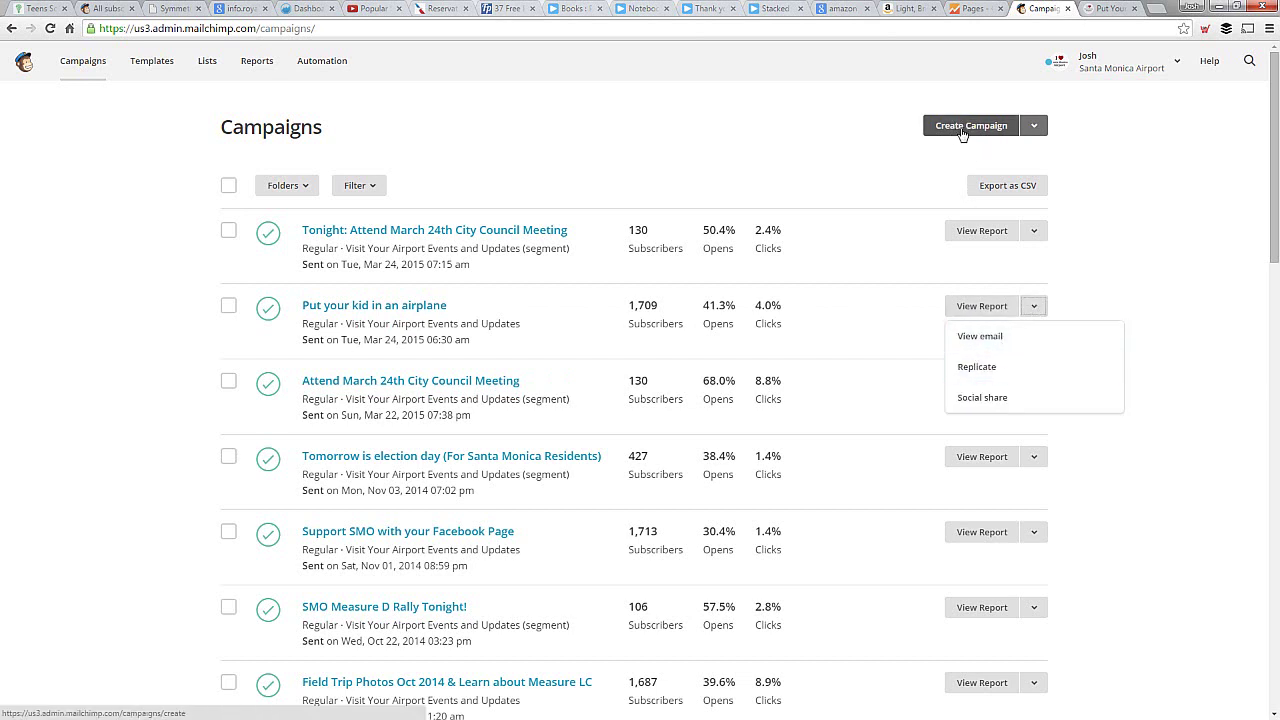
left_click(979, 370)
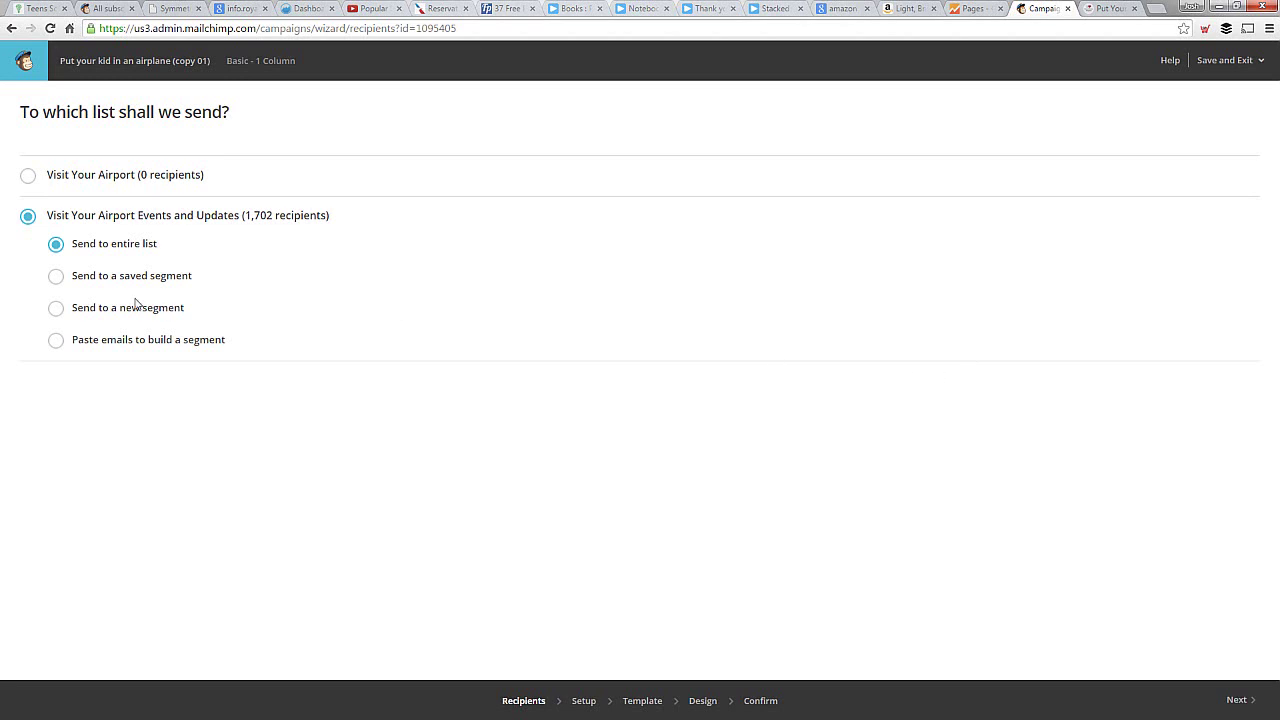
Step: Choose the saved segment Venice as the campaign's recipients and look through the other saved segments
left_click(55, 278)
left_click(142, 313)
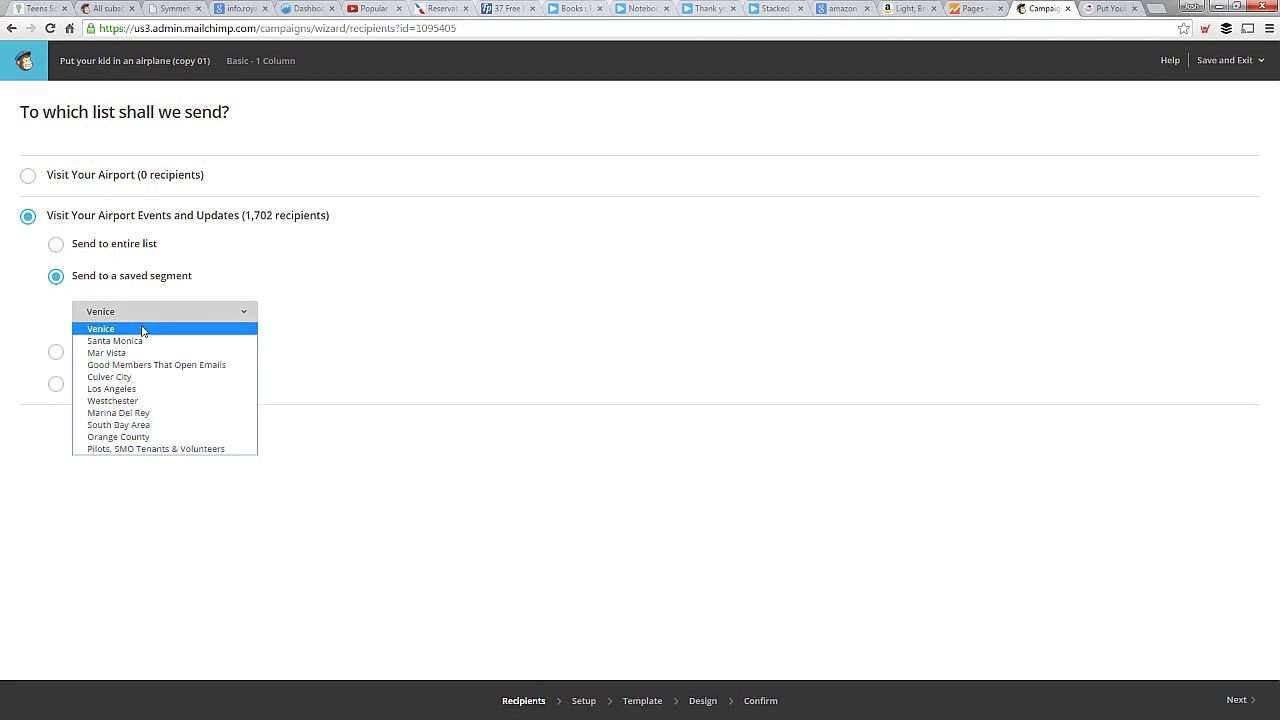
left_click(142, 331)
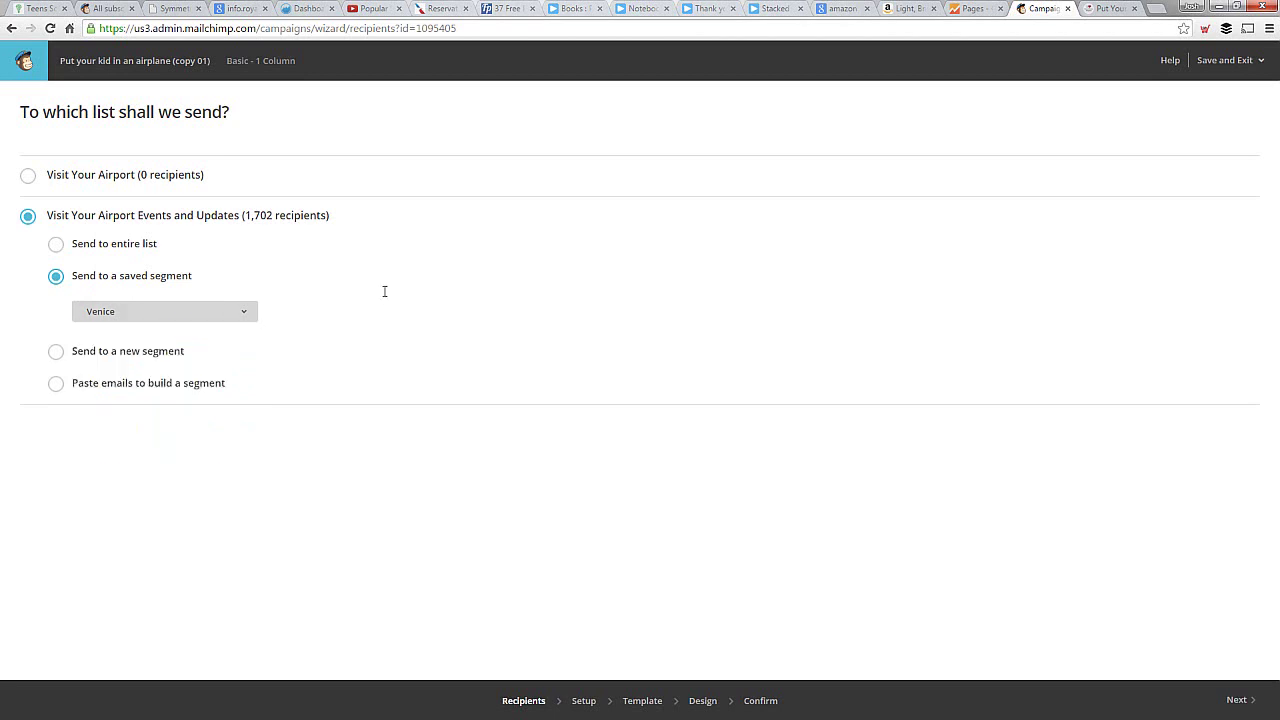
left_click(114, 318)
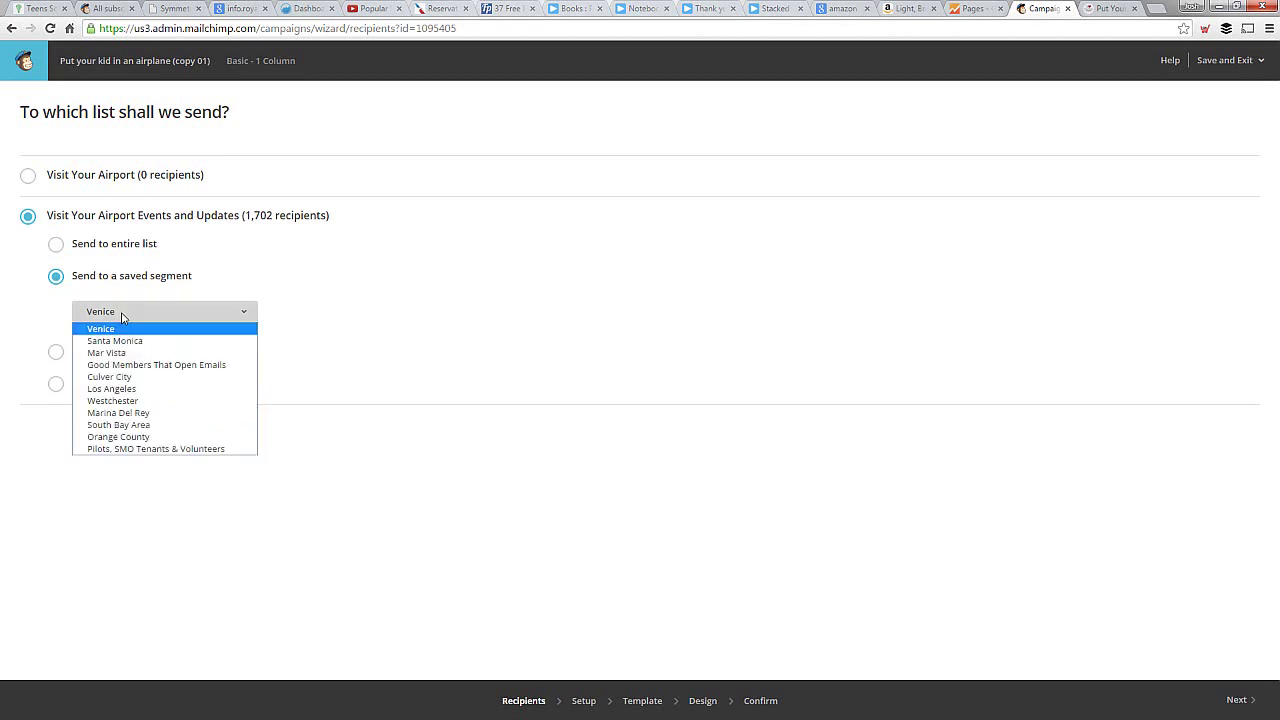
left_click(449, 351)
Step: Define a new recipient segment with the condition Group: Role is one of Plane Owner, and look through the other condition fields
left_click(414, 351)
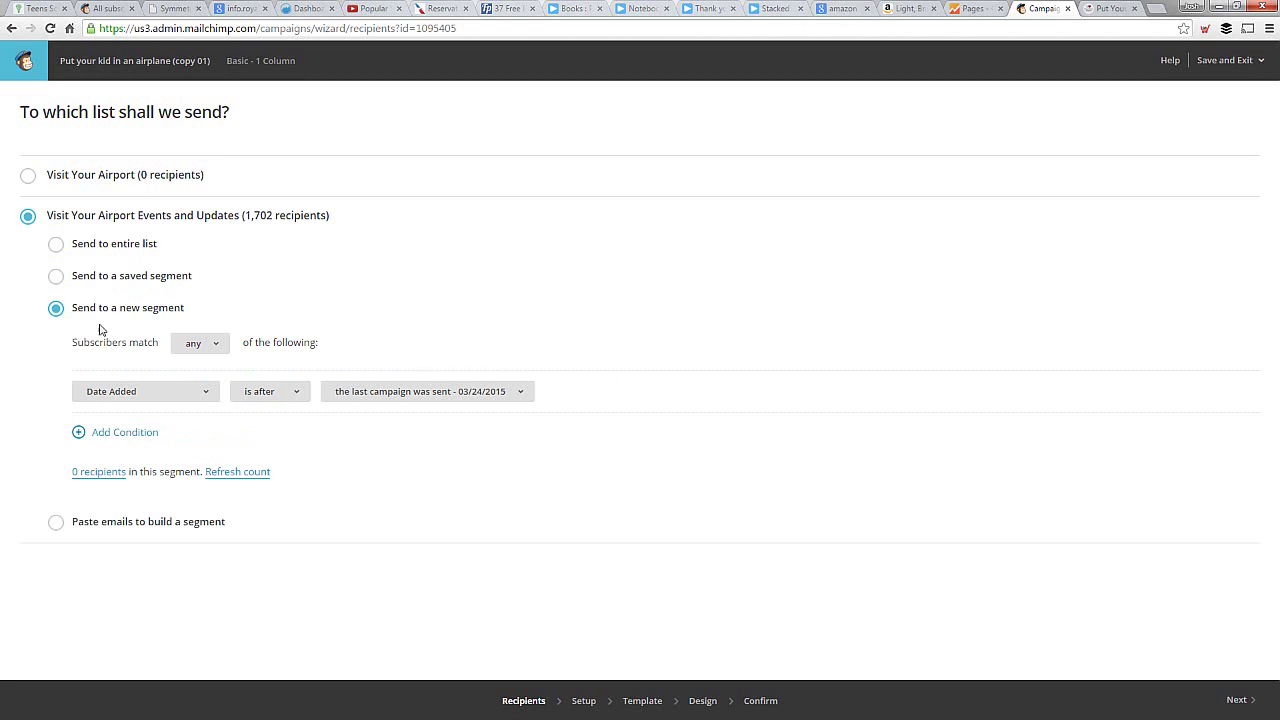
left_click(137, 392)
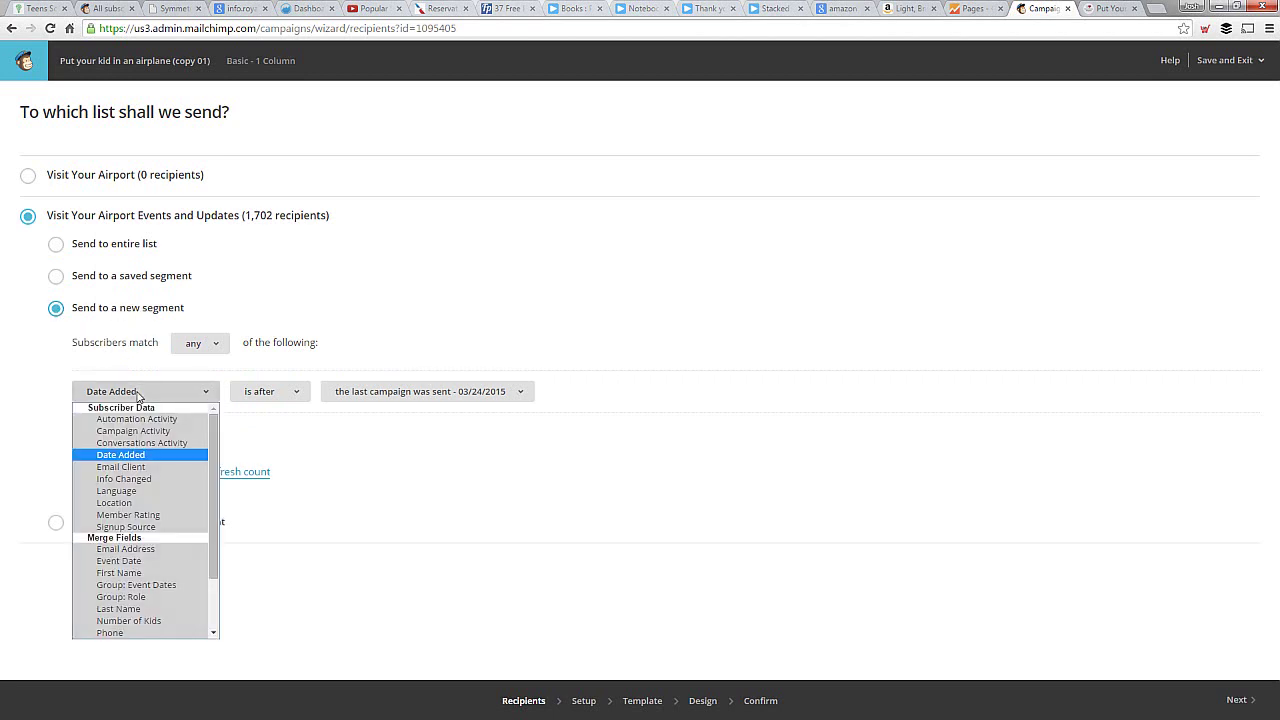
scroll(147, 524, "down", 1)
left_click(134, 528)
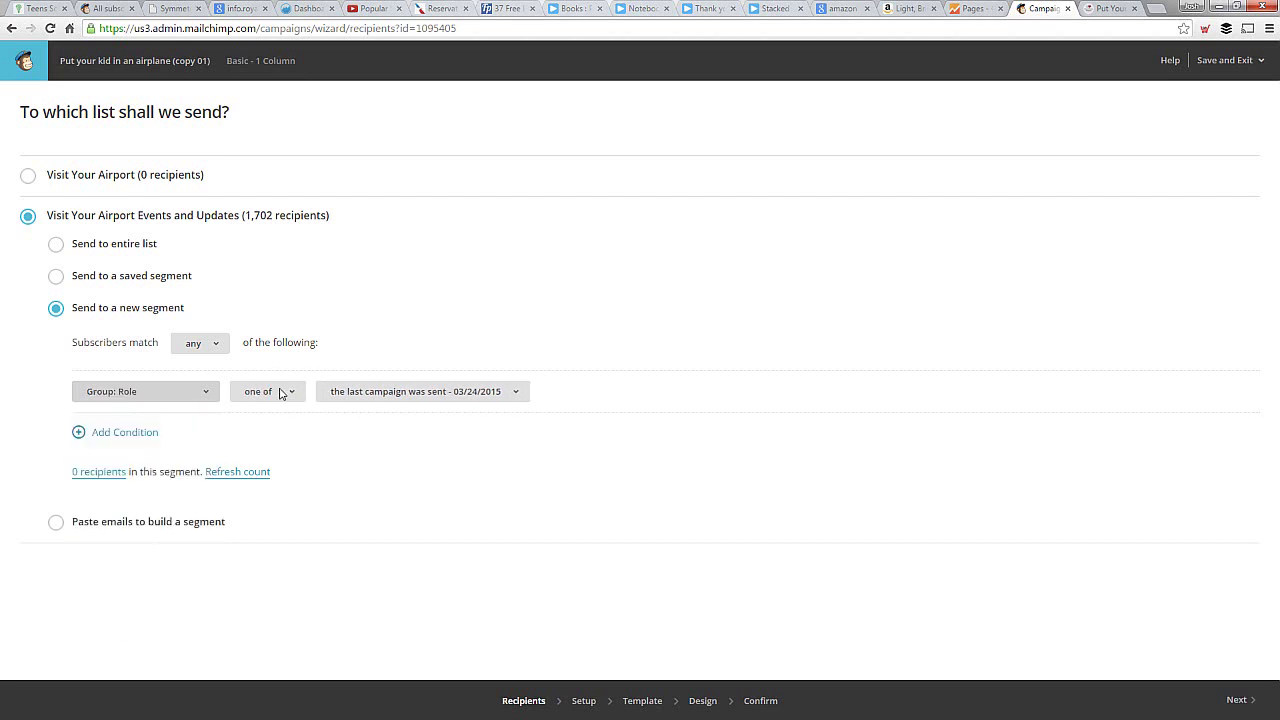
left_click(349, 425)
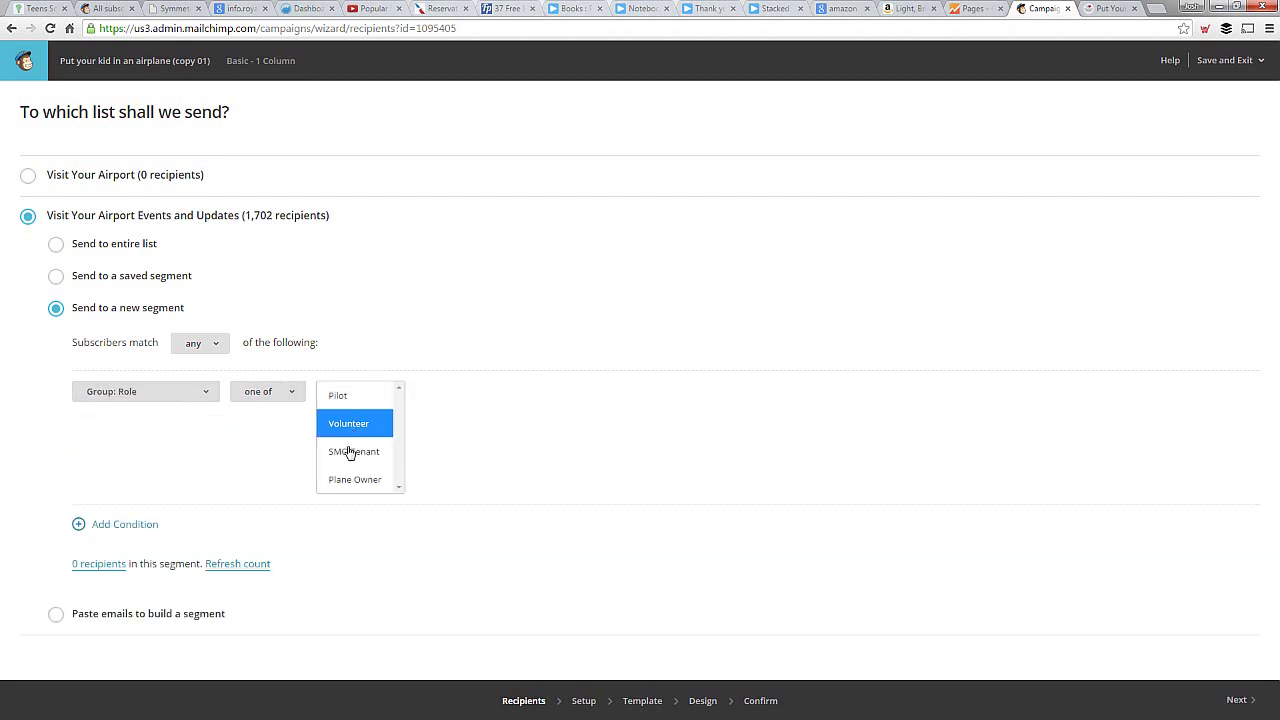
left_click(348, 452)
left_click(357, 482)
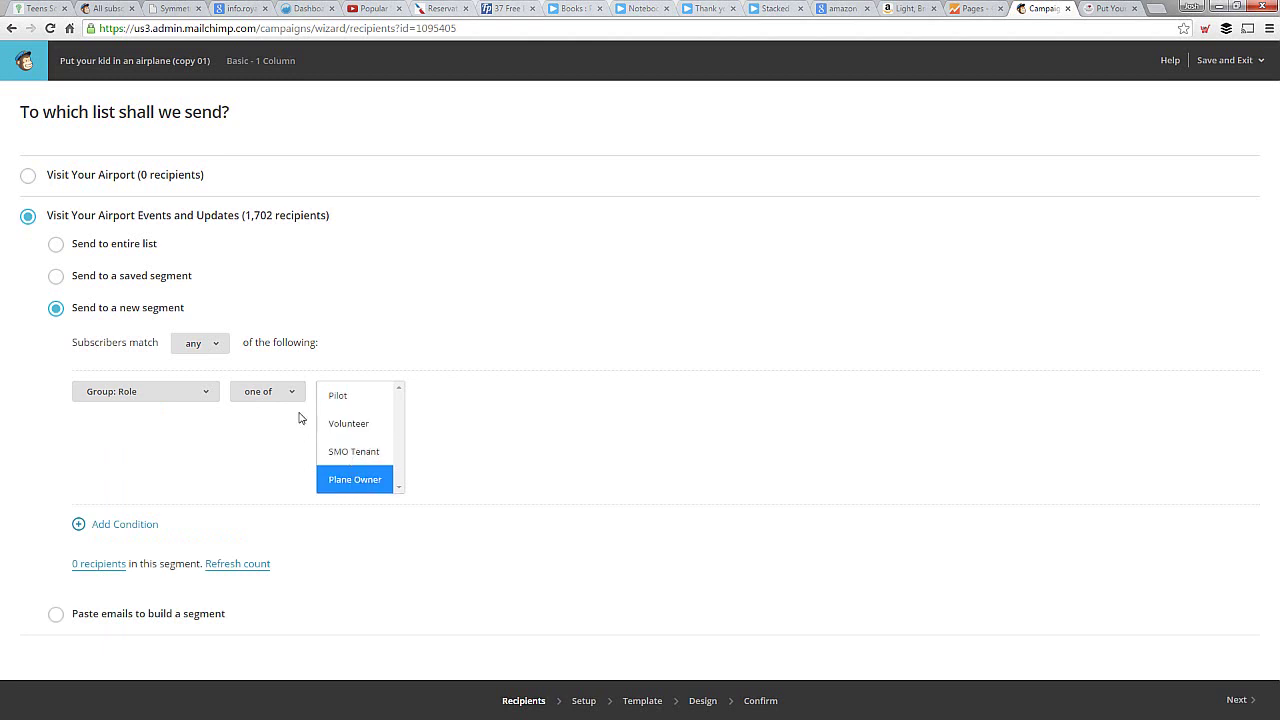
left_click(170, 393)
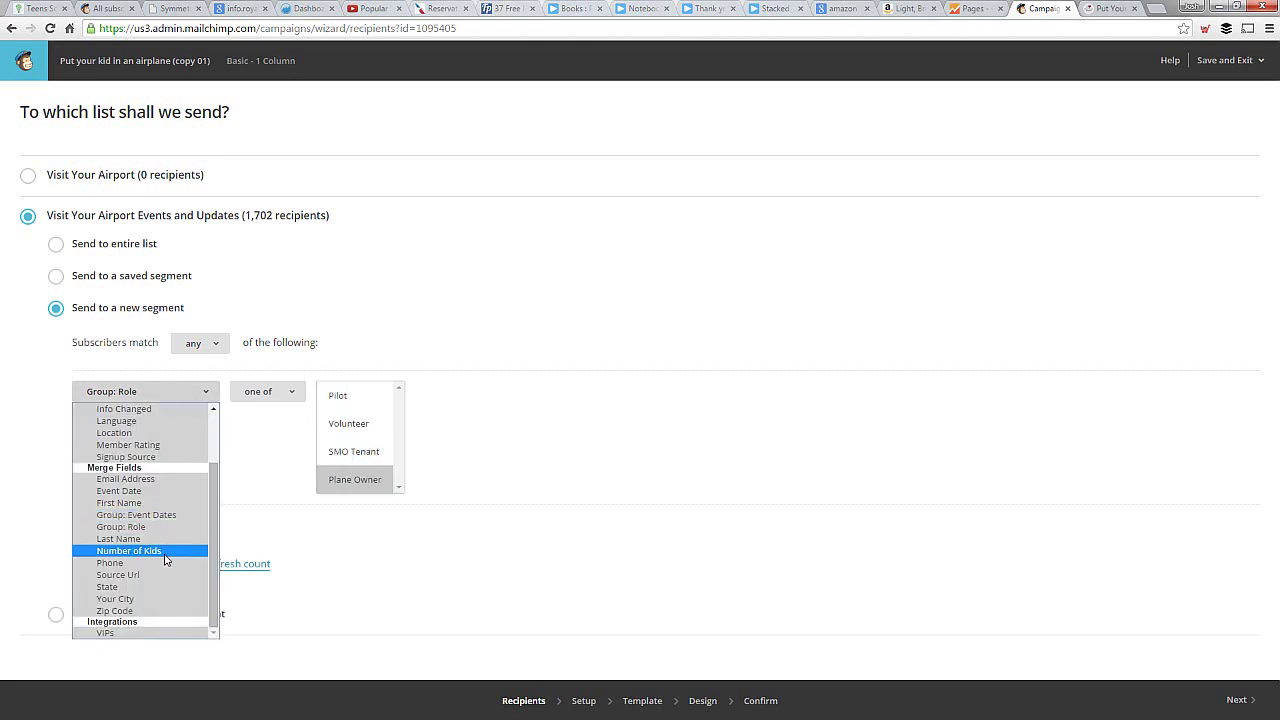
left_click(323, 580)
Step: Send to the entire Visit Your Airport Events and Updates list and proceed to the campaign setup
left_click(99, 252)
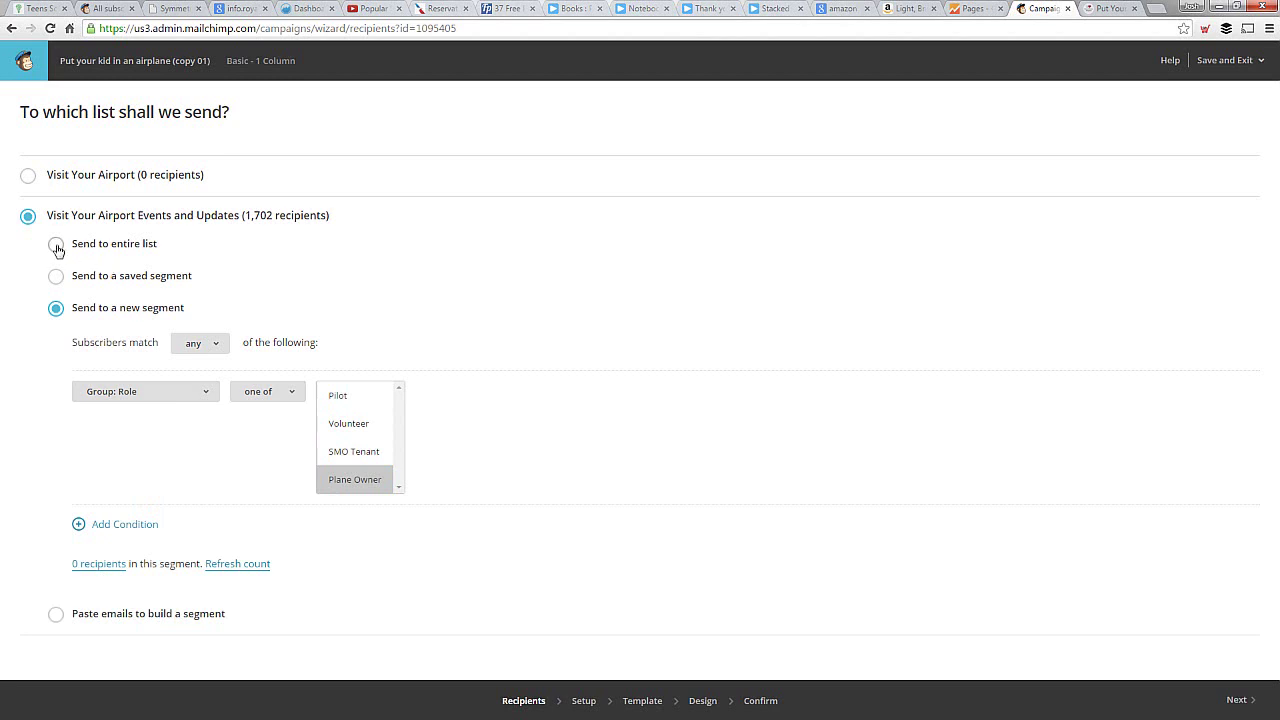
left_click(584, 704)
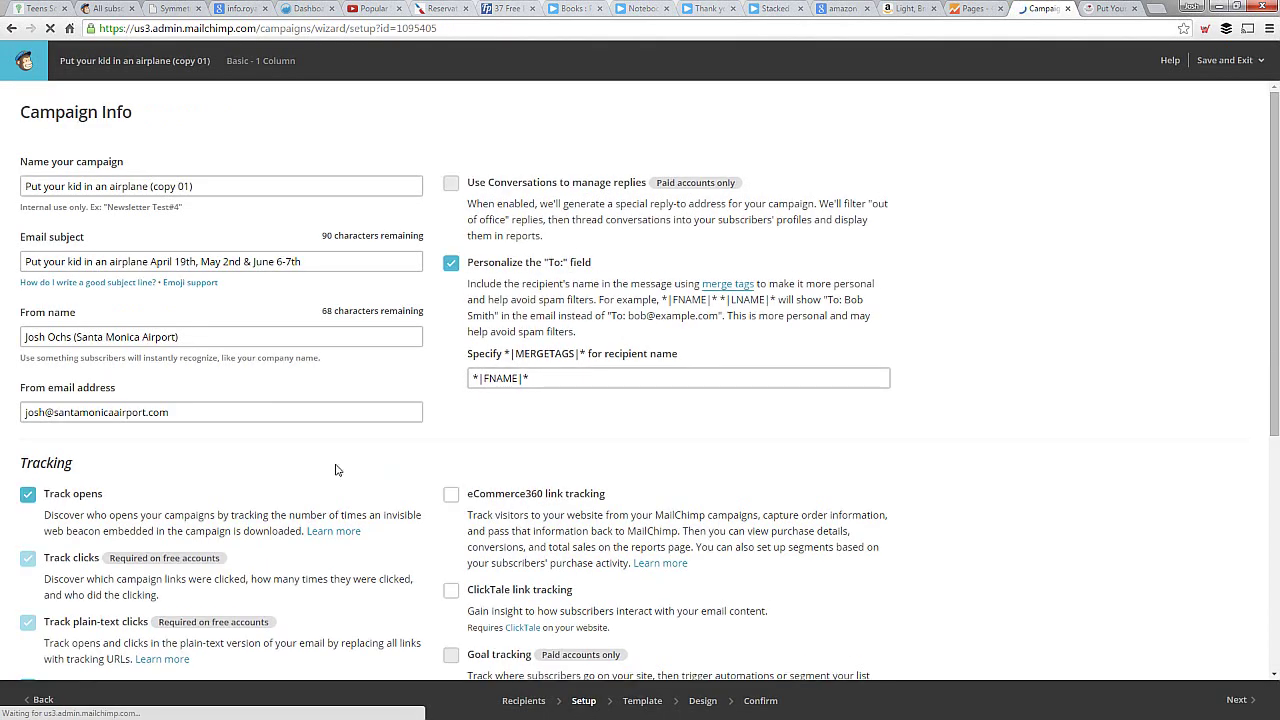
Step: Rename the campaign as "Put your kid in an airplane (5 days before)"
left_click(148, 187)
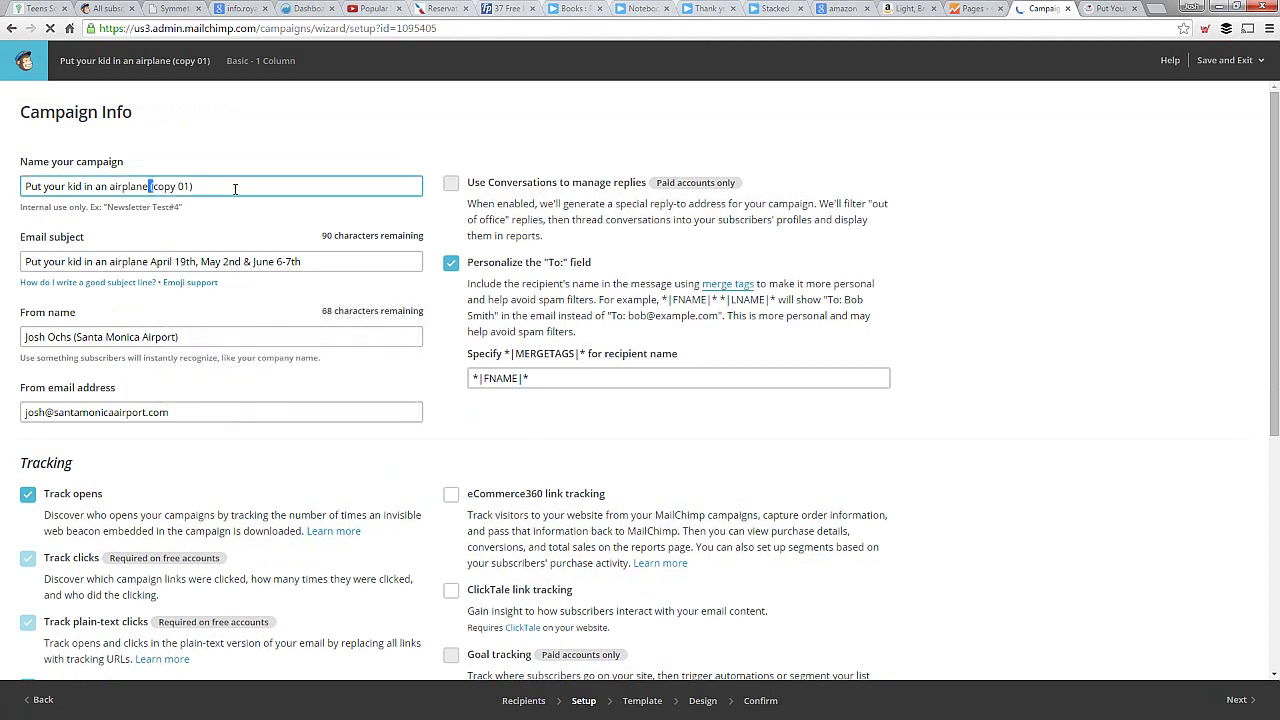
left_click_drag(148, 187, 304, 189)
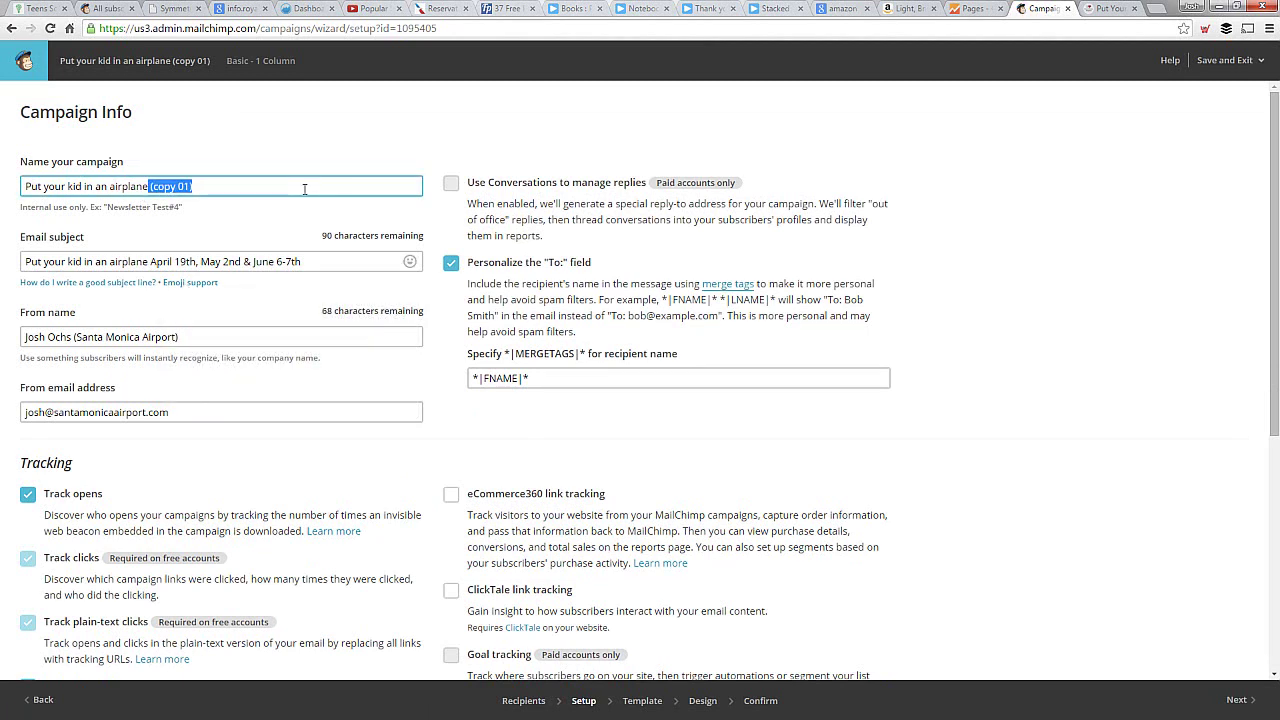
type("this weekend")
left_click_drag(150, 186, 284, 186)
type("t")
type("5 days before")
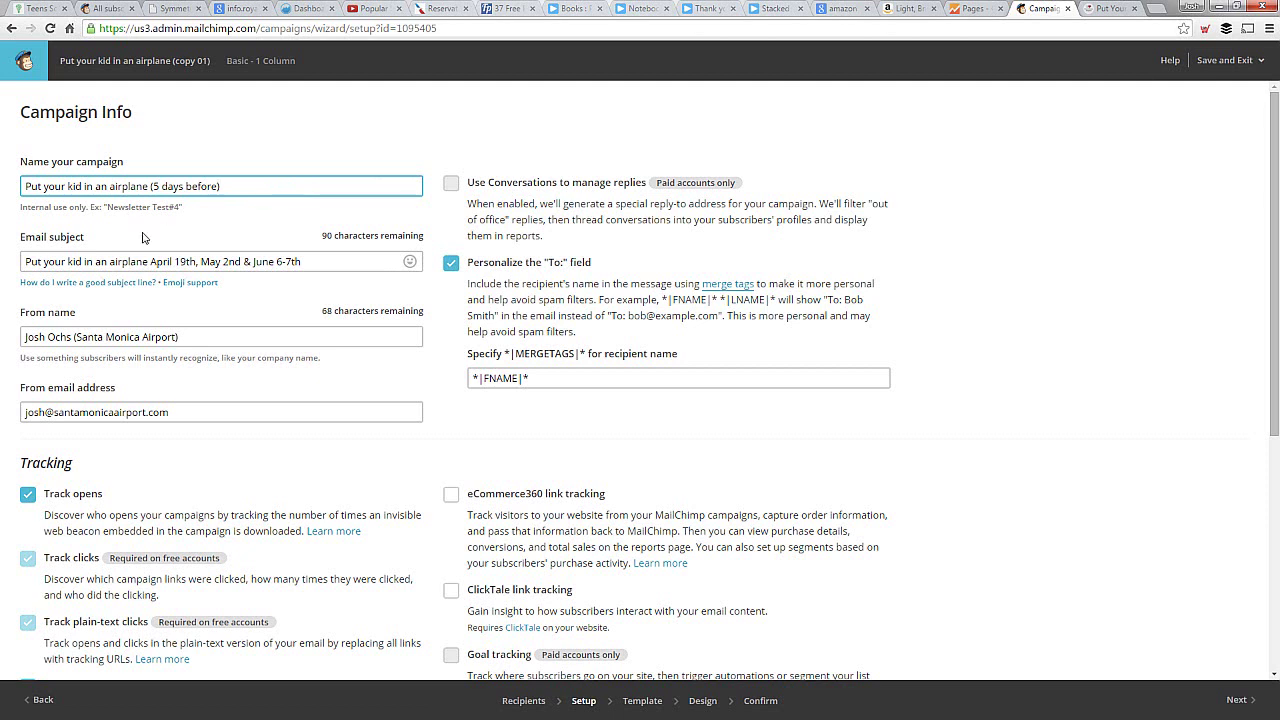
Step: Change the email subject to "Put your kid in an airplane (this weekend)" and check the sender name and address fields
left_click(118, 264)
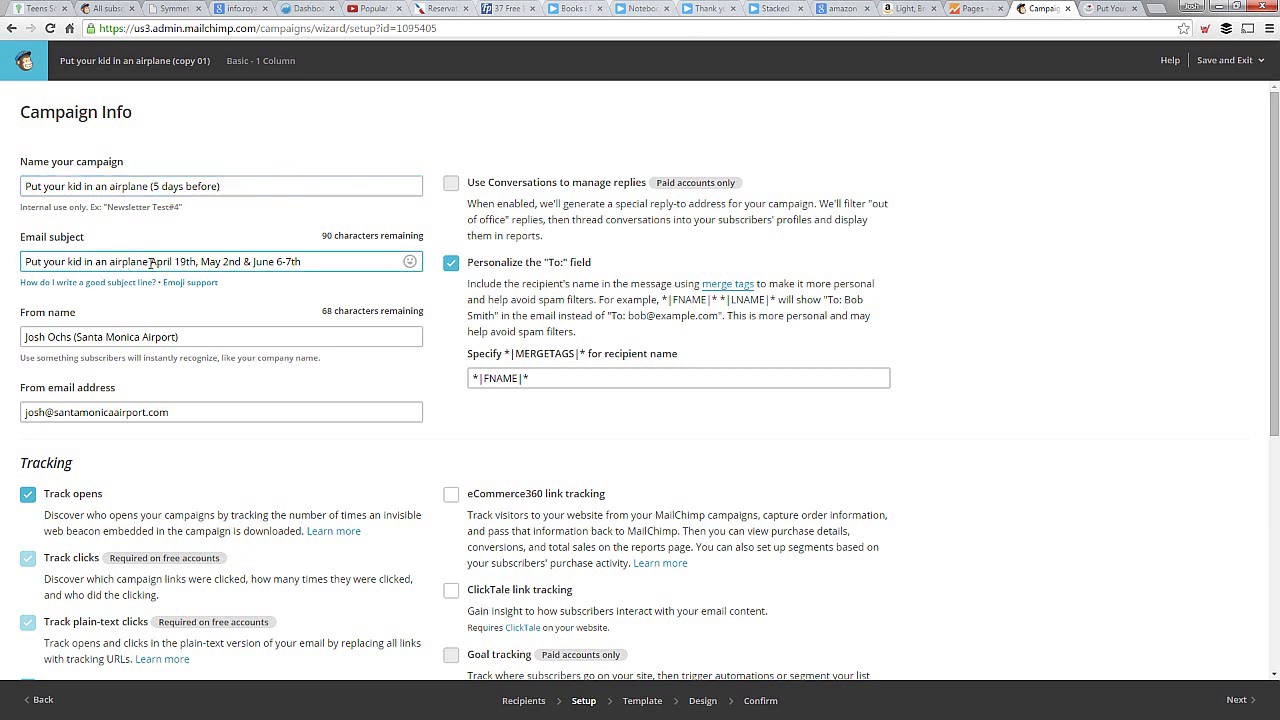
type("this weekend")
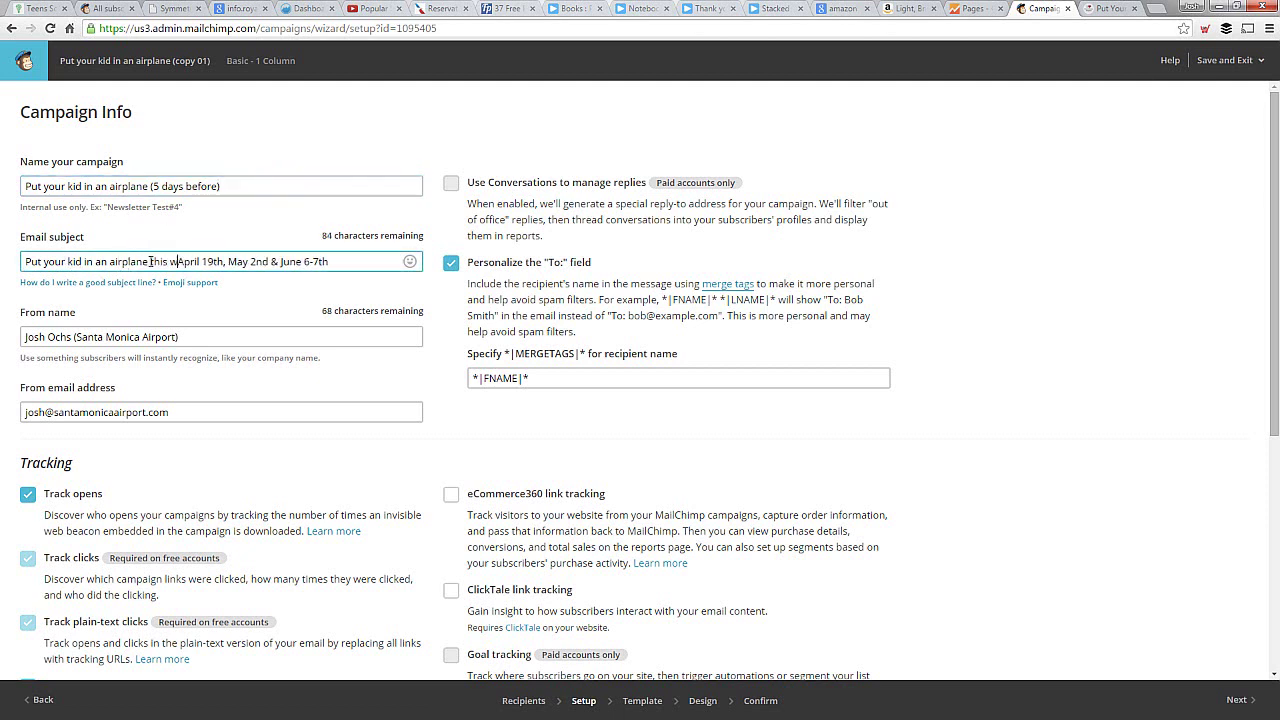
key("Delete")
key("Delete")
key("Delete")
key("Delete")
key("Delete")
key("Delete")
key("Delete")
key("Delete")
key("Delete")
key("Delete")
key("Delete")
key("Delete")
key("Delete")
key("Delete")
key("Delete")
key("Delete")
key("Delete")
key("Delete")
key("Delete")
key("Delete")
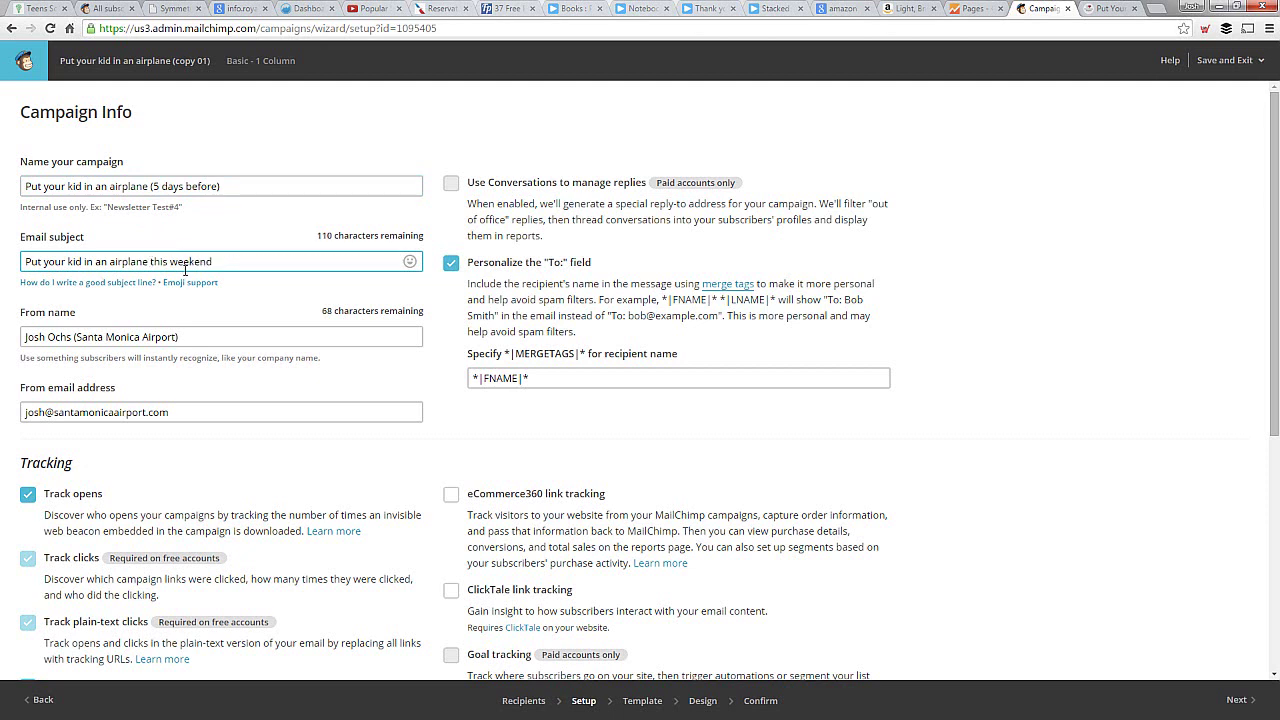
key("ctrl+Left")
key("ctrl+Left")
left_click(80, 340)
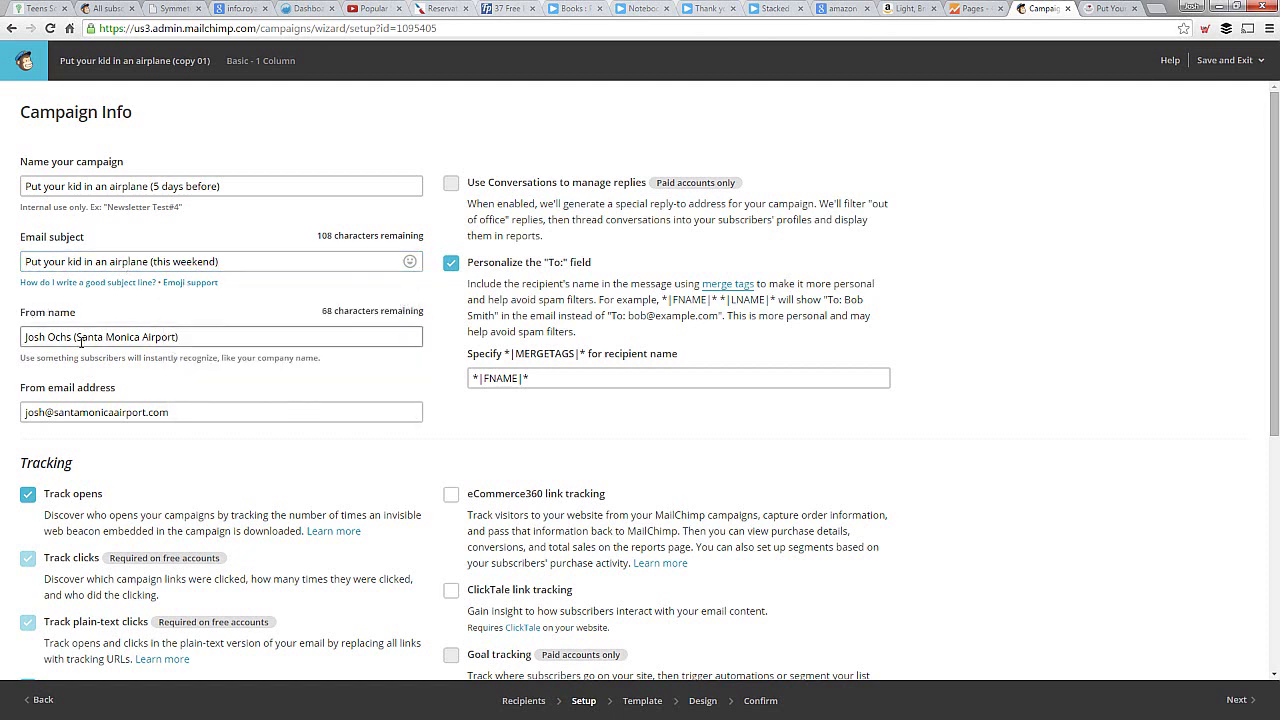
left_click(70, 414)
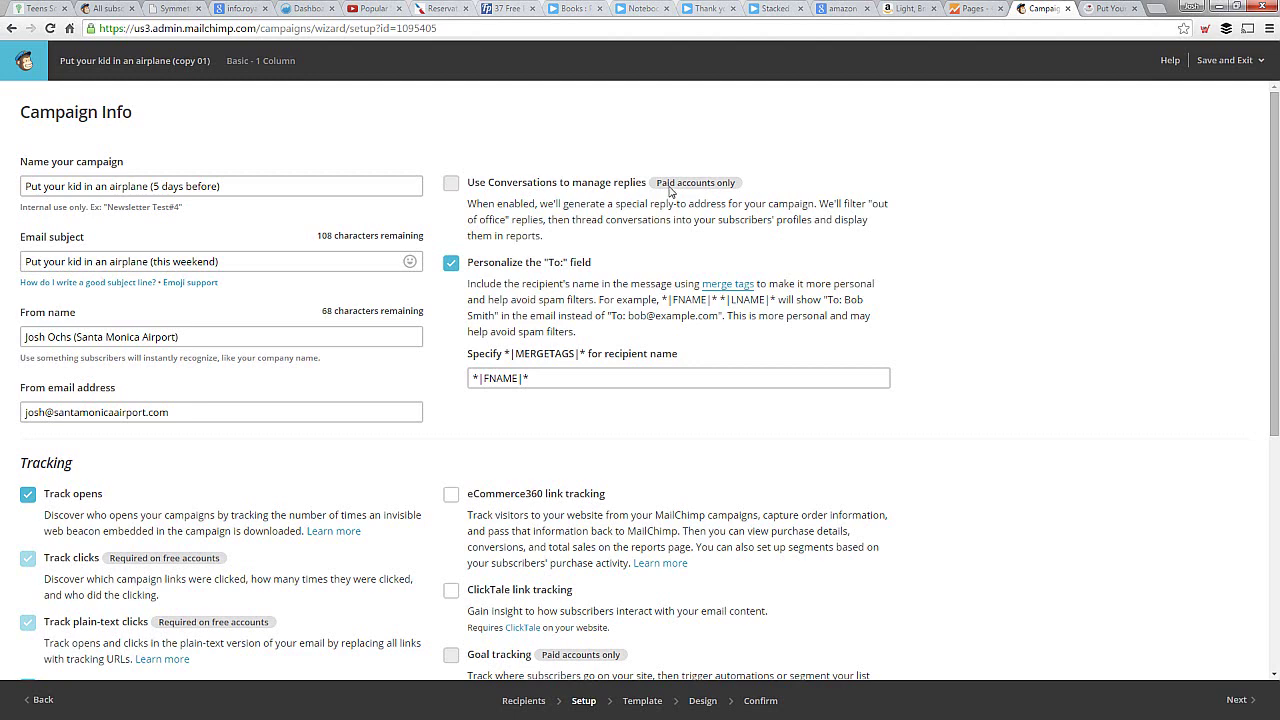
Step: Set the Google Analytics campaign title to Put_your_kid_in_an_airplane4_13_2015
scroll(648, 197, "down", 2)
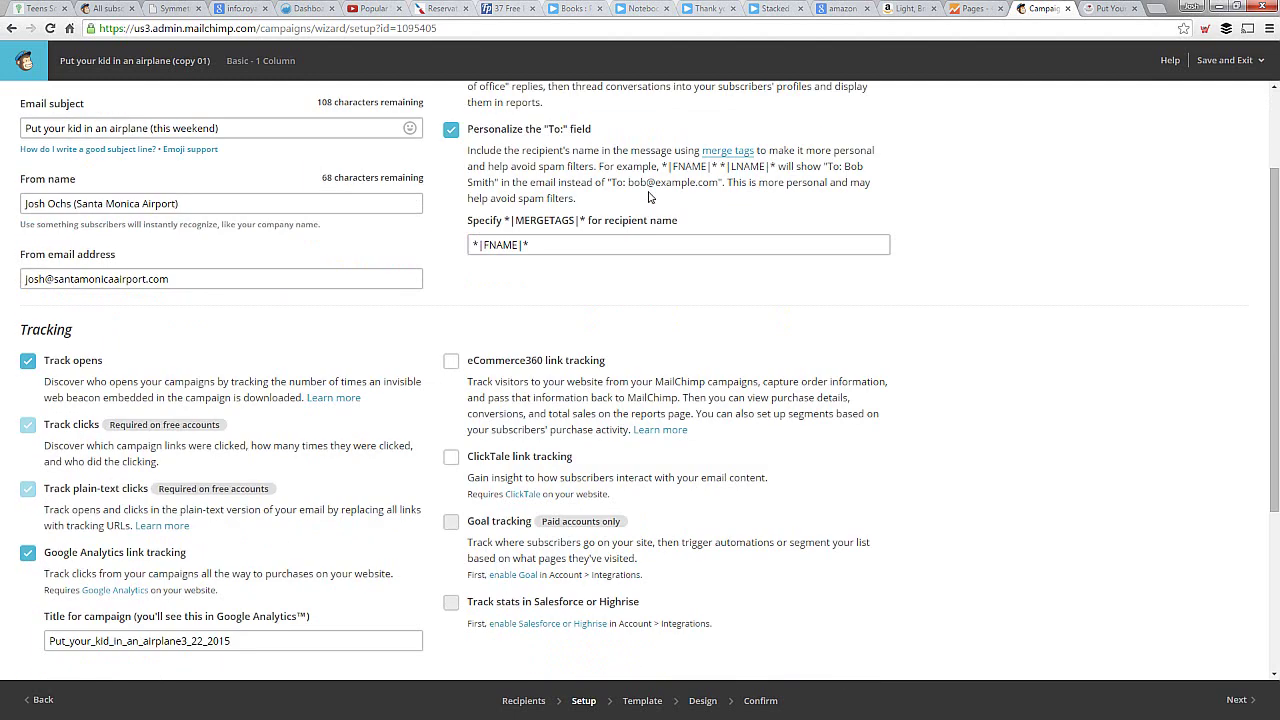
scroll(412, 357, "down", 1)
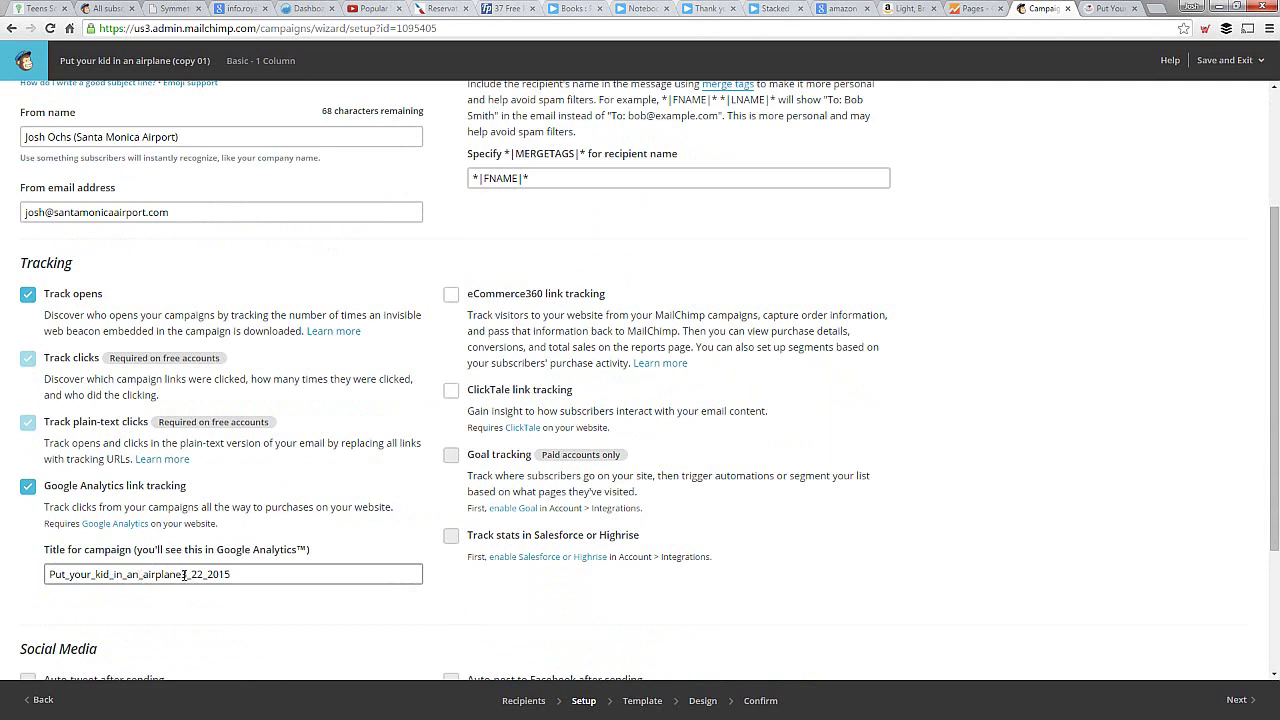
left_click_drag(182, 574, 202, 574)
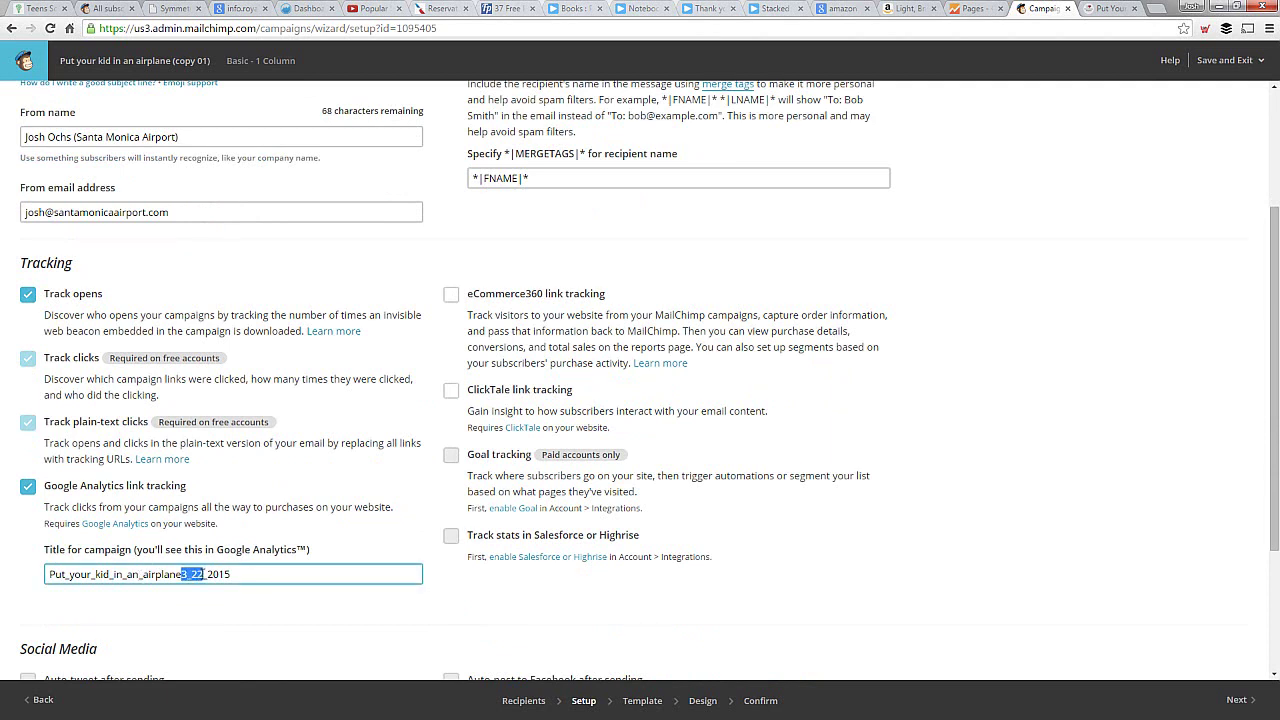
type("4_13")
left_click(140, 611)
Step: Review the remaining tracking, social media and authentication options, and proceed from setup to the email design
scroll(140, 608, "down", 2)
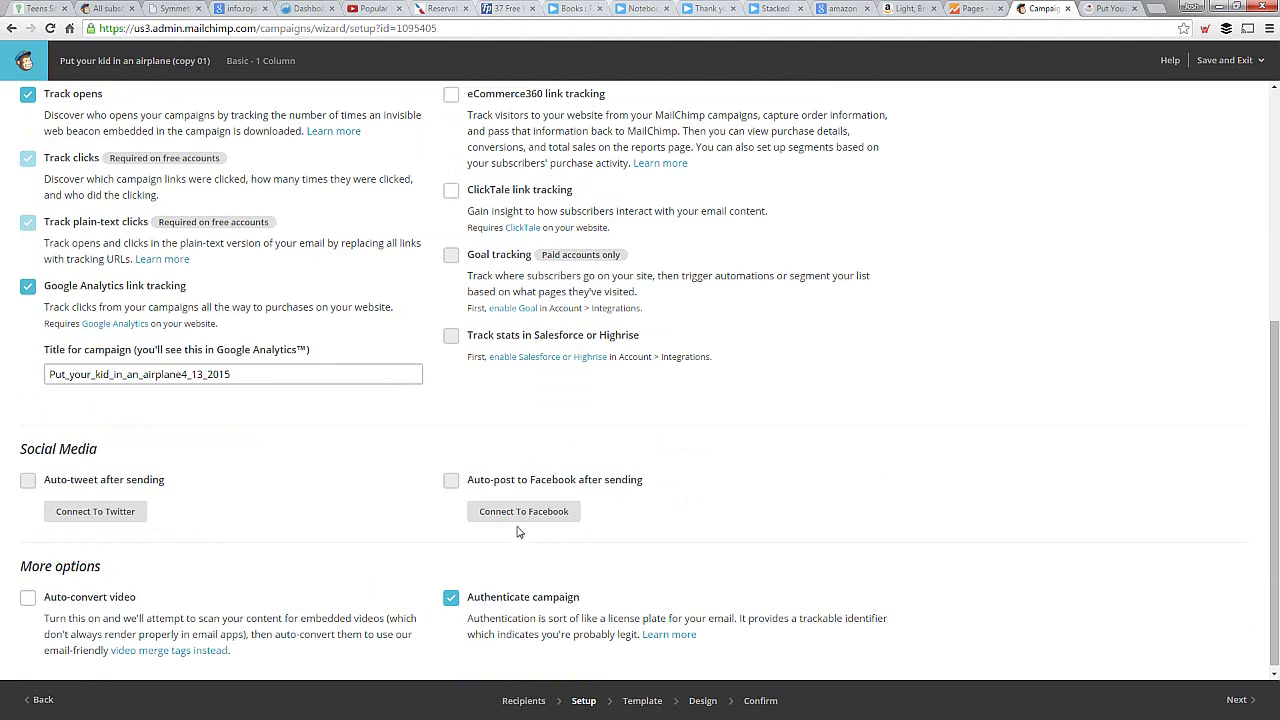
scroll(485, 464, "up", 2)
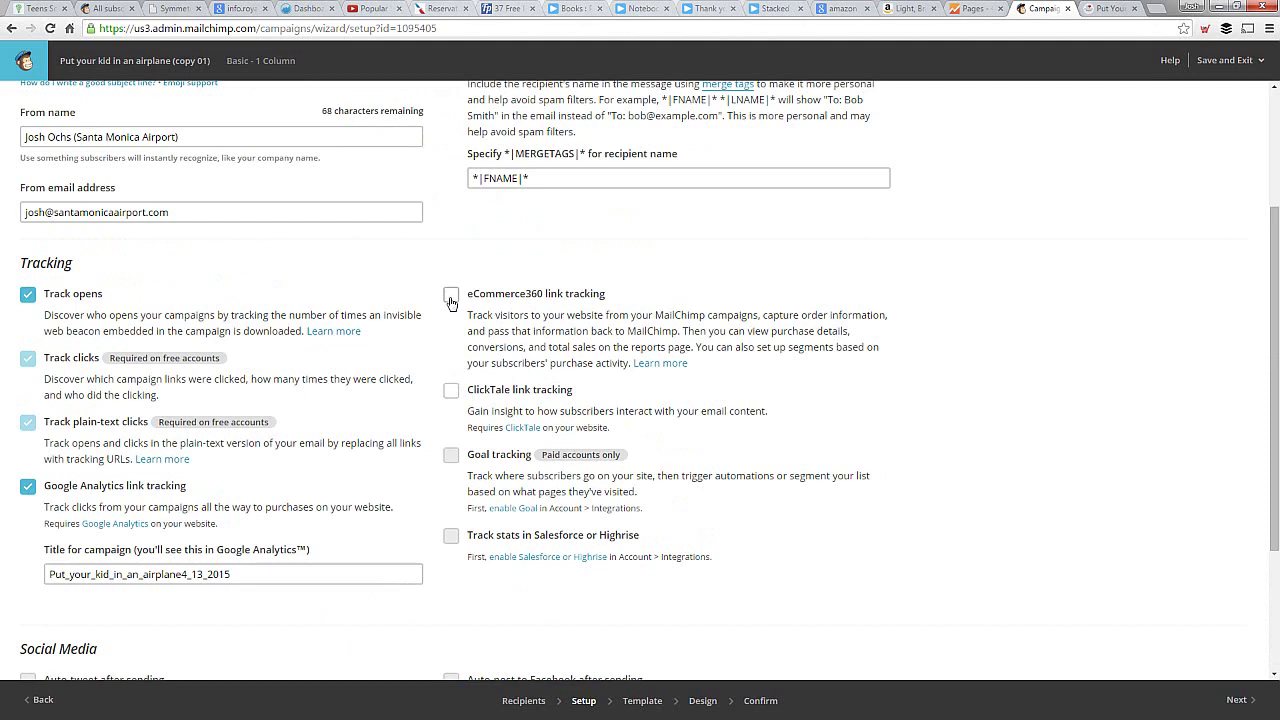
scroll(522, 457, "down", 2)
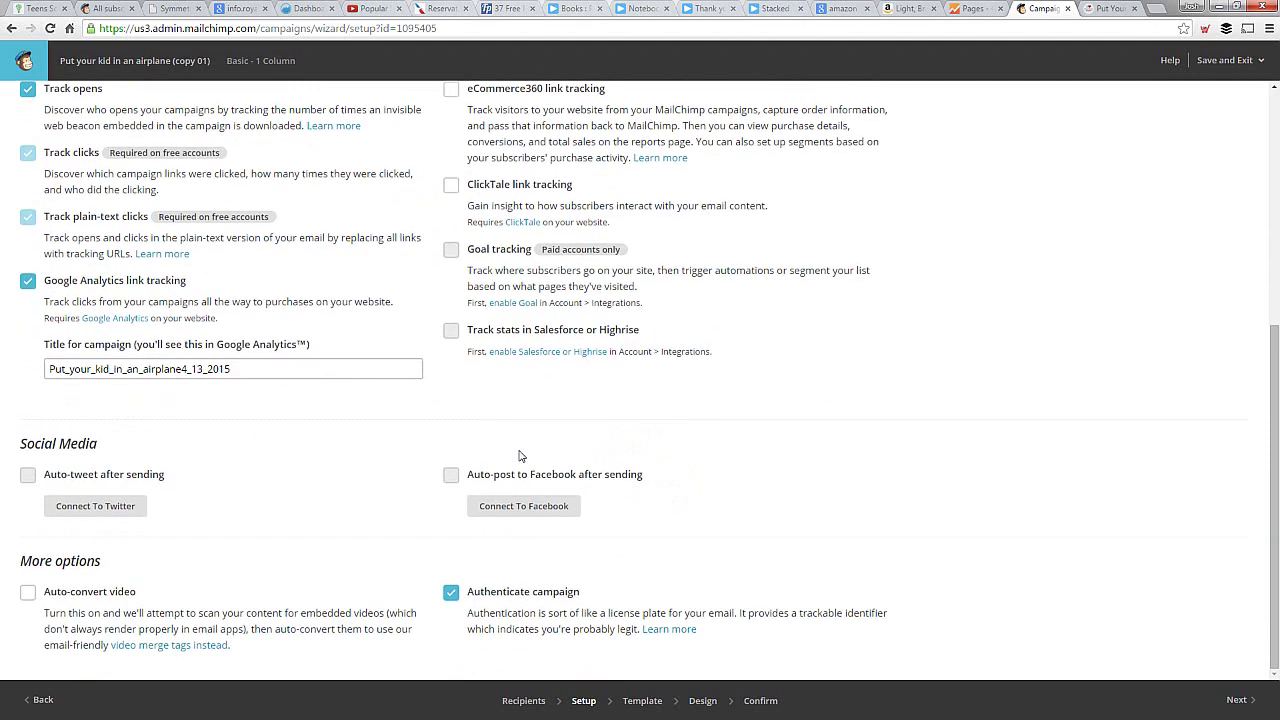
left_click(636, 699)
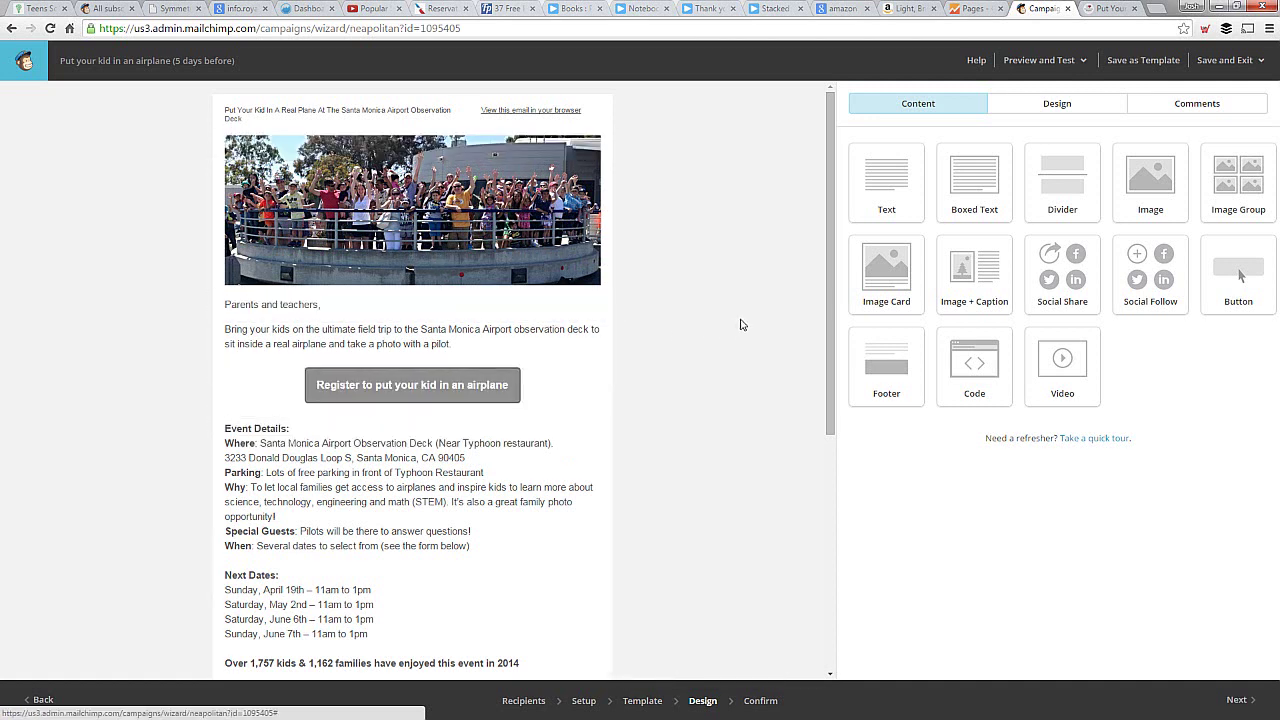
Step: Preview the email in its desktop and mobile layouts, examining the introductory text above the header photo
left_click(1042, 61)
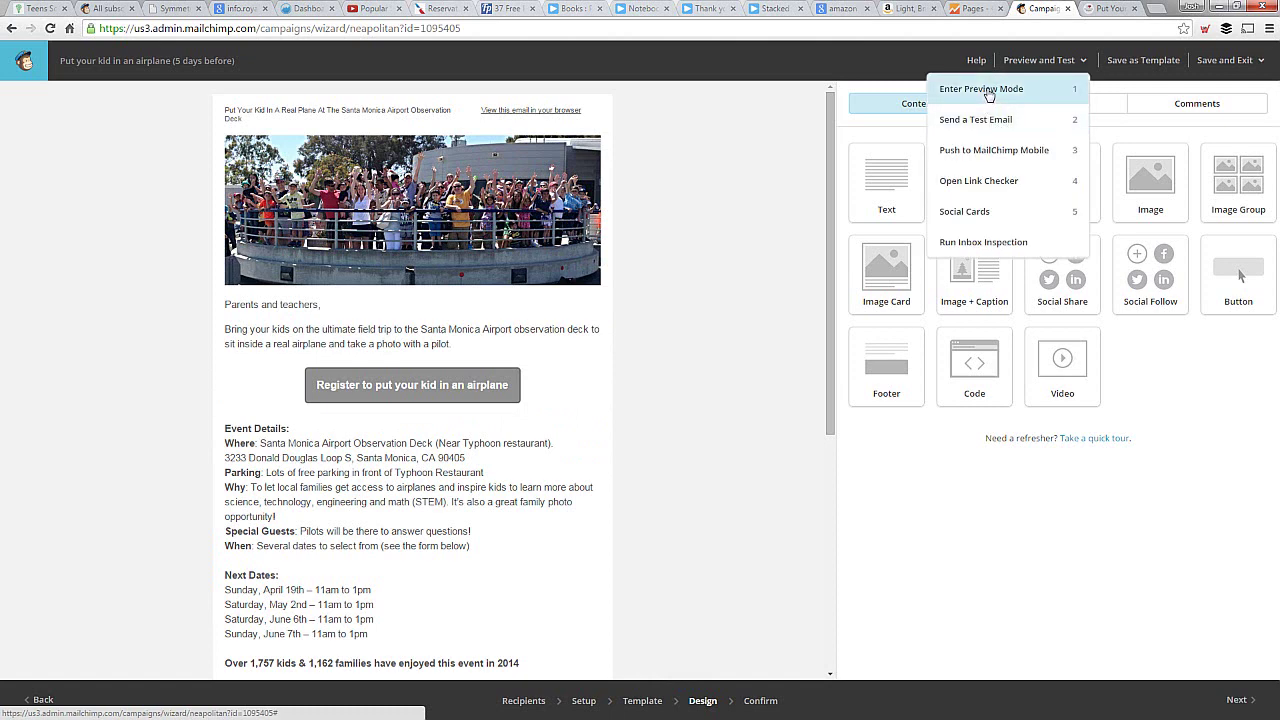
left_click(988, 90)
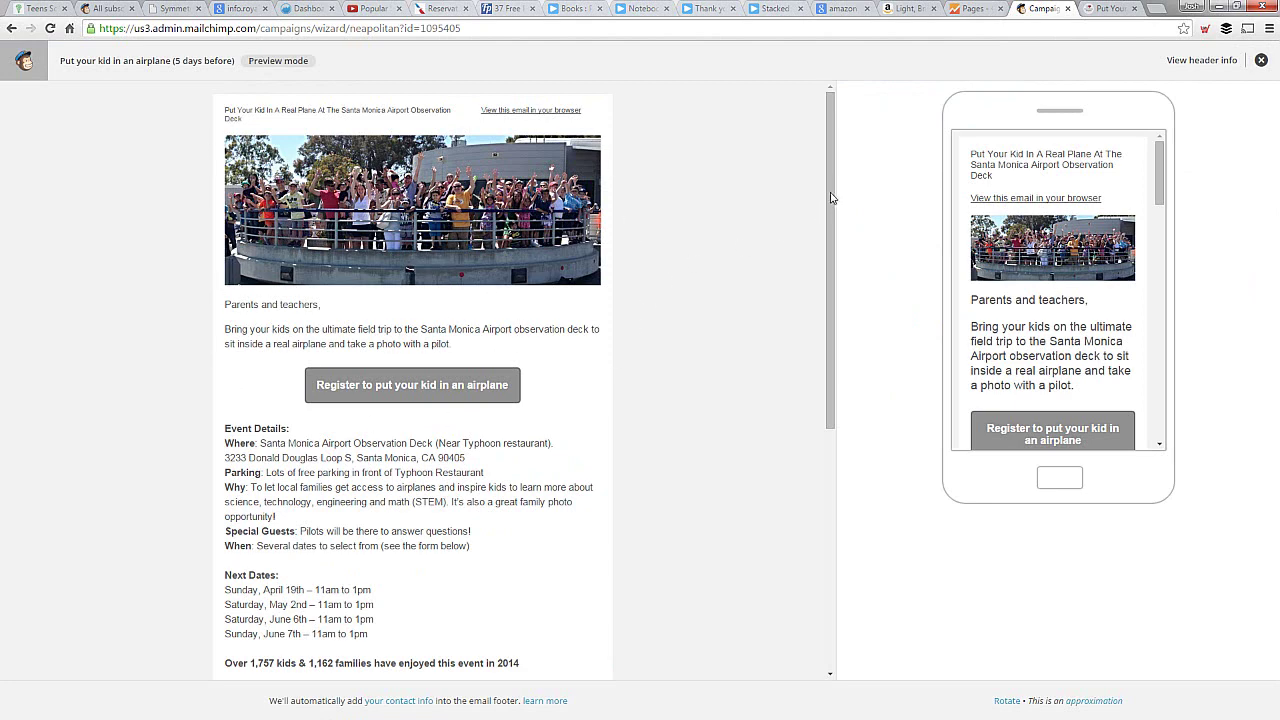
left_click_drag(830, 197, 842, 124)
left_click_drag(1157, 165, 1157, 295)
scroll(1065, 183, "up", 7)
left_click_drag(225, 114, 255, 122)
left_click(255, 126)
mouse_move(264, 120)
left_mouse_down()
mouse_move(229, 107)
mouse_move(257, 125)
left_mouse_up()
left_click(222, 110)
left_click(257, 125)
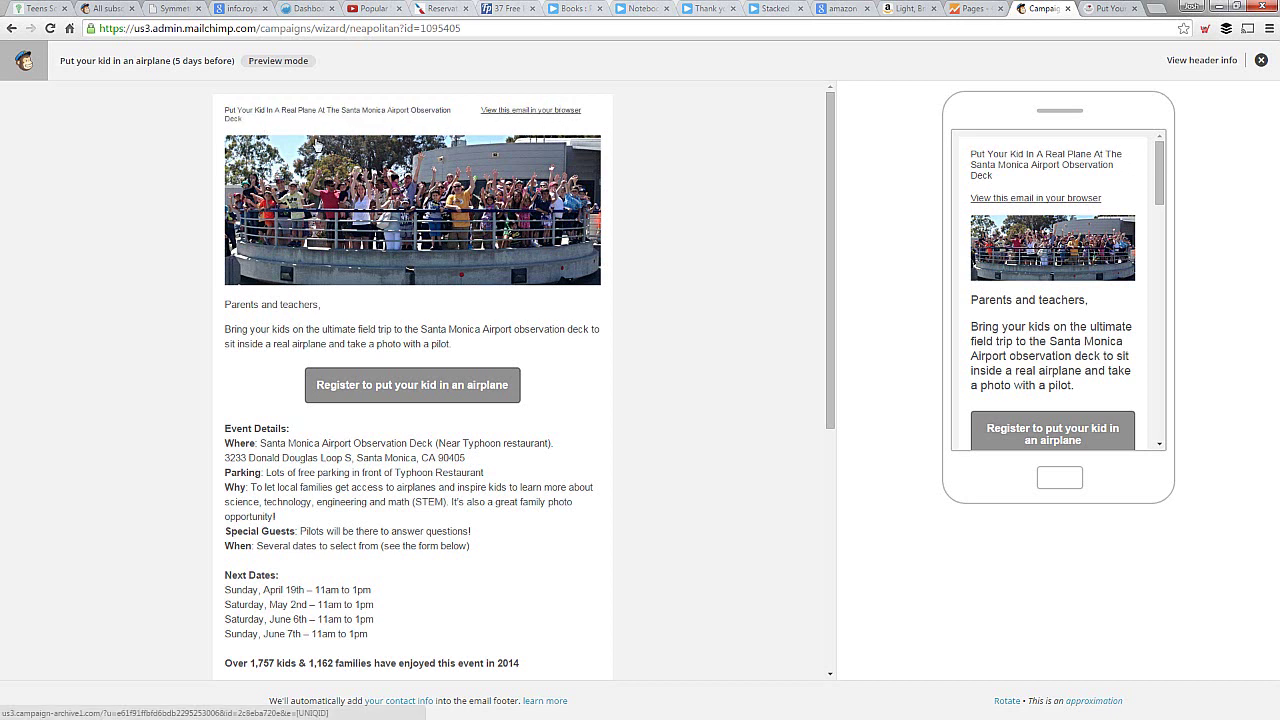
Step: Leave the preview and move the preheader text block from above the header photo to between the bottom divider and the copyright footer
left_click(1261, 60)
left_click_drag(228, 116, 230, 515)
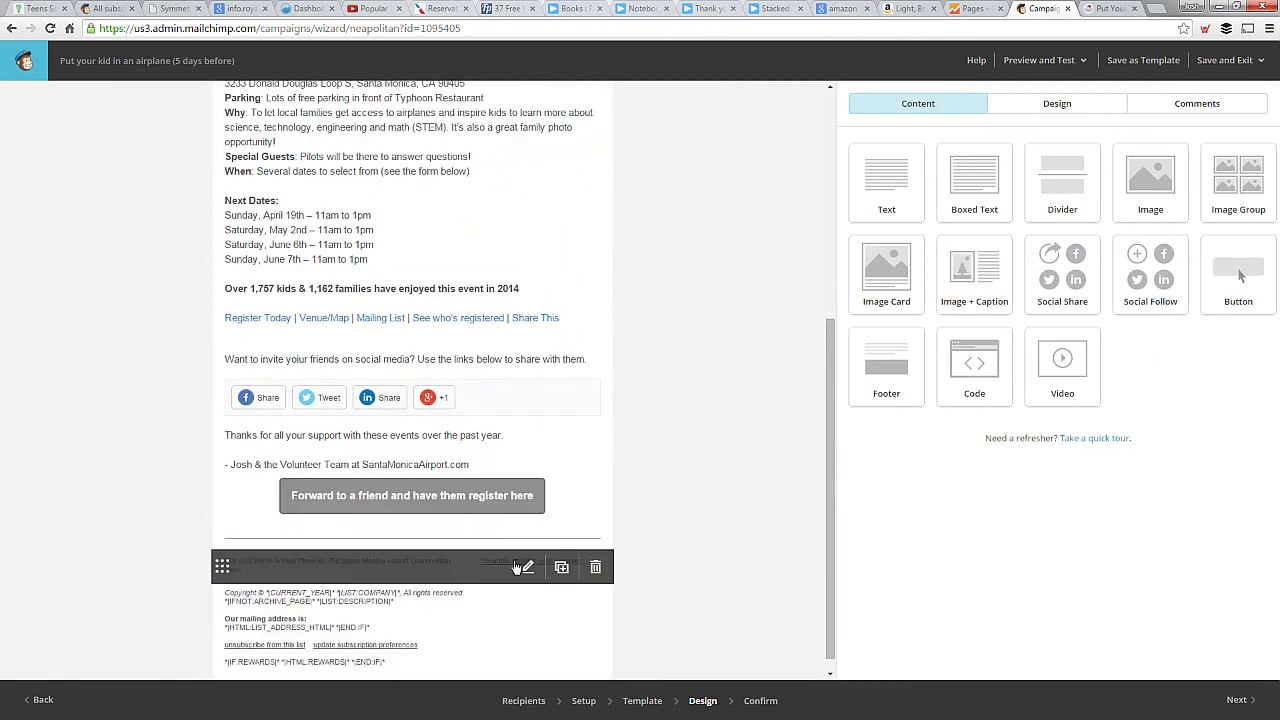
scroll(590, 392, "up", 4)
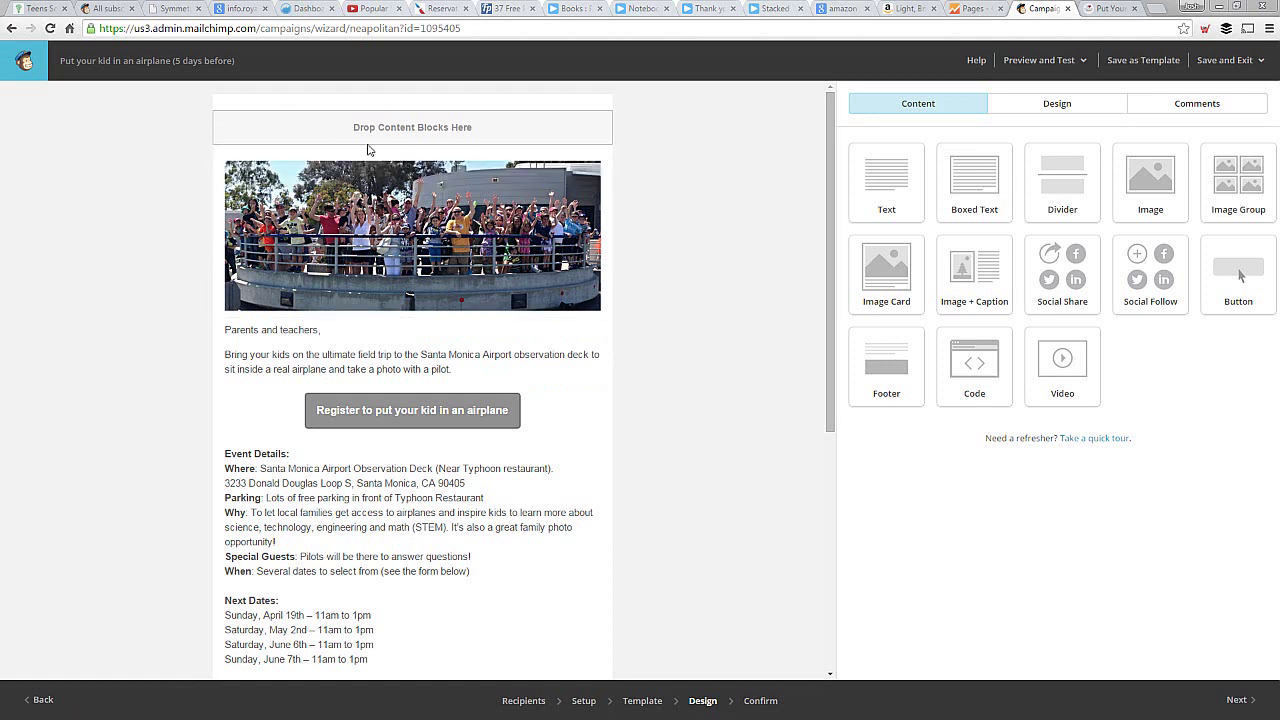
mouse_move(578, 183)
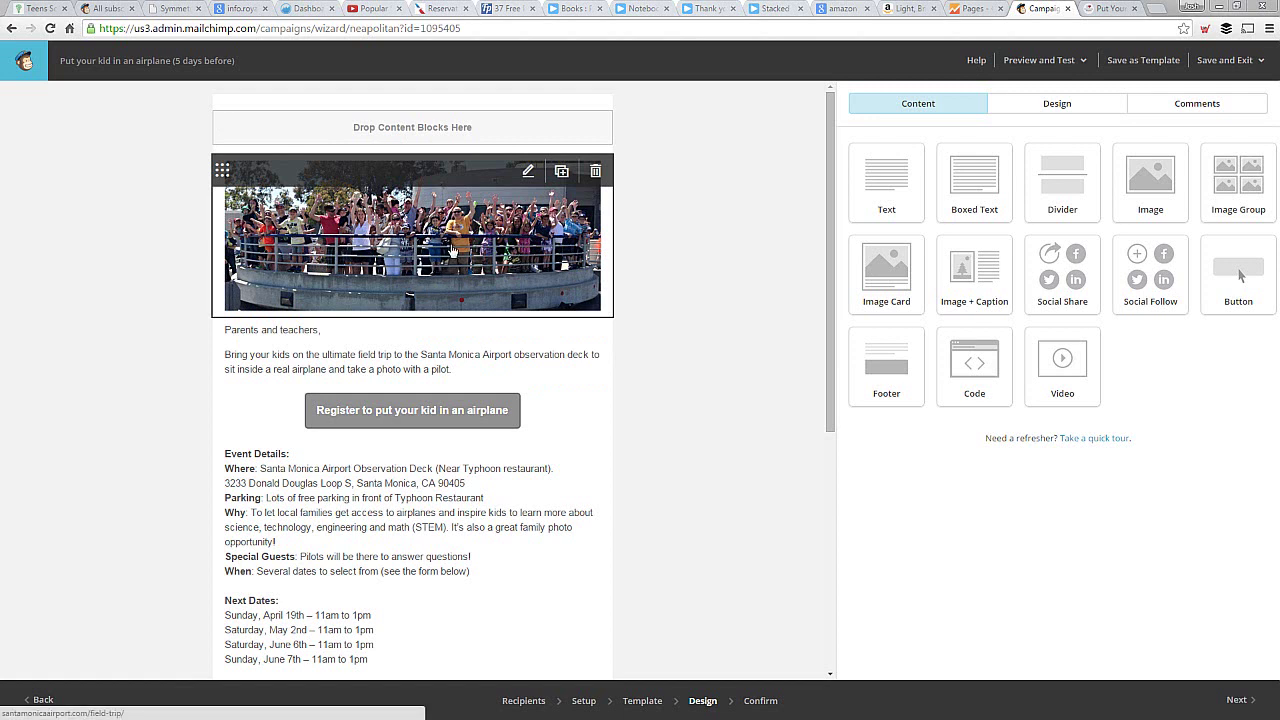
Step: Preview the rearranged email, checking the greeting and introduction on mobile and the list of next dates in the desktop layout
left_click(1074, 62)
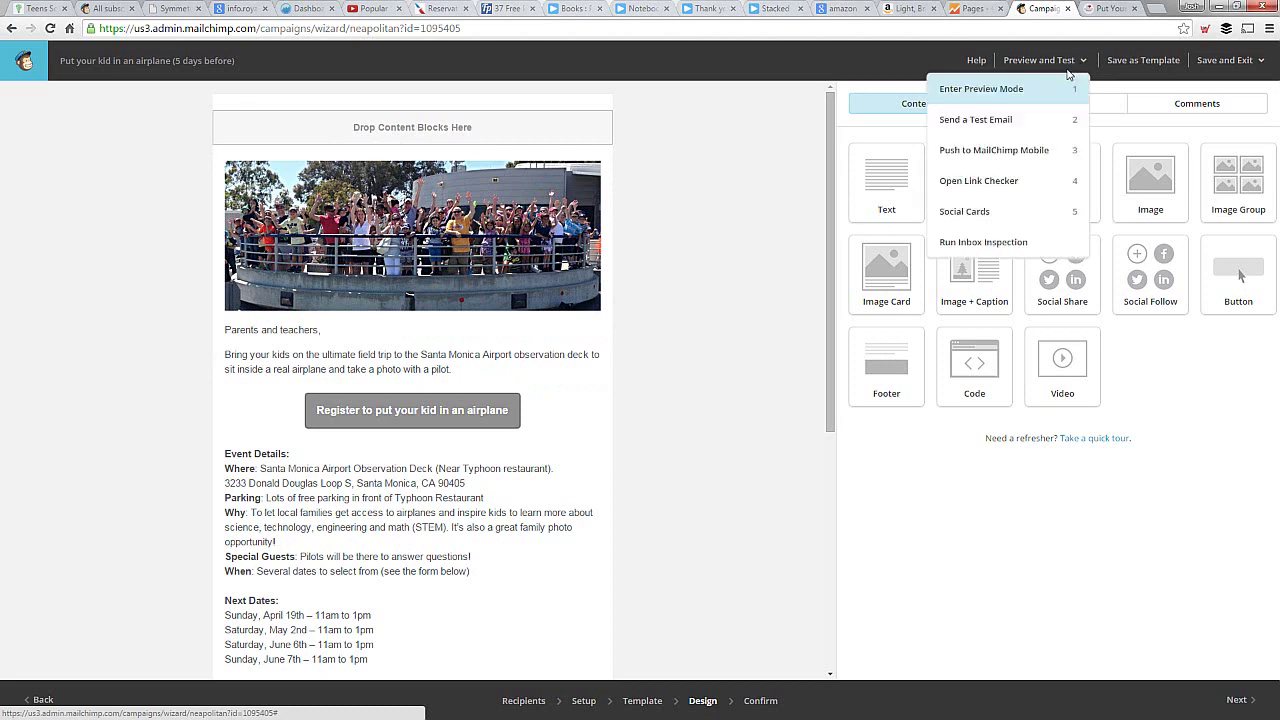
left_click(1006, 90)
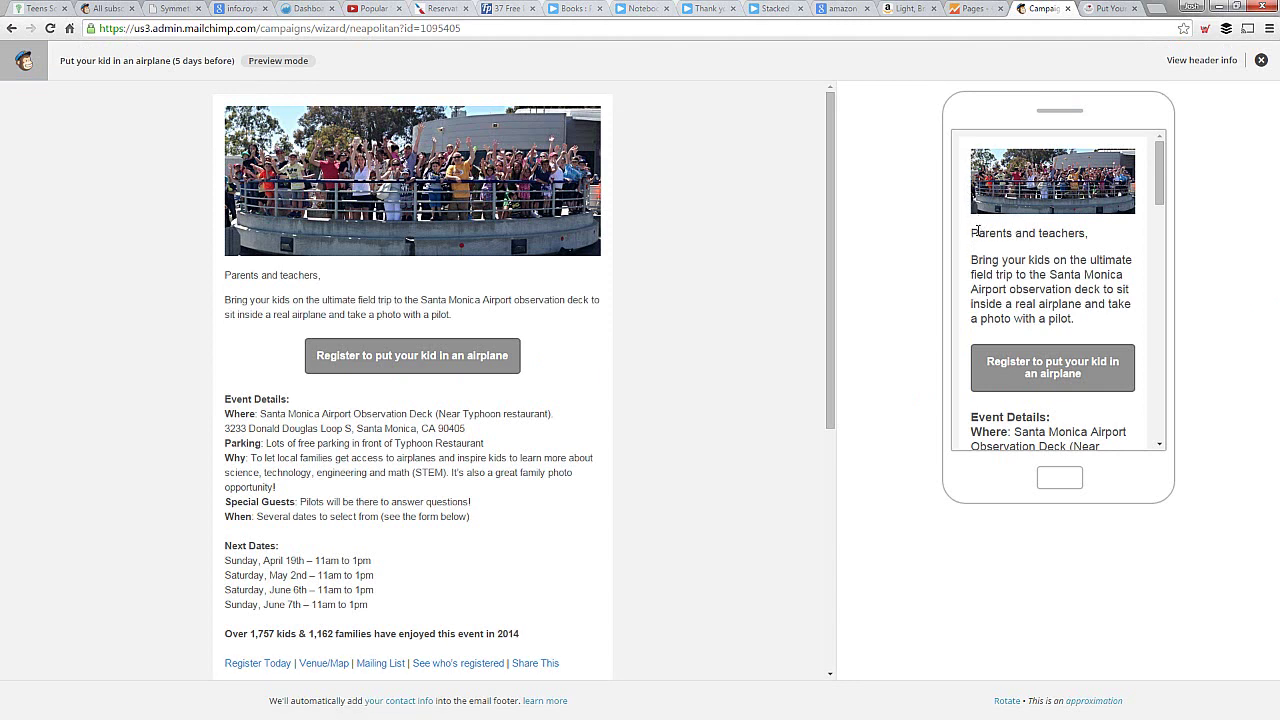
left_click_drag(971, 233, 1115, 328)
left_click(1107, 327)
left_click(971, 255)
left_click(1115, 328)
mouse_move(1160, 192)
left_mouse_down()
mouse_move(1161, 203)
mouse_move(1163, 168)
left_mouse_up()
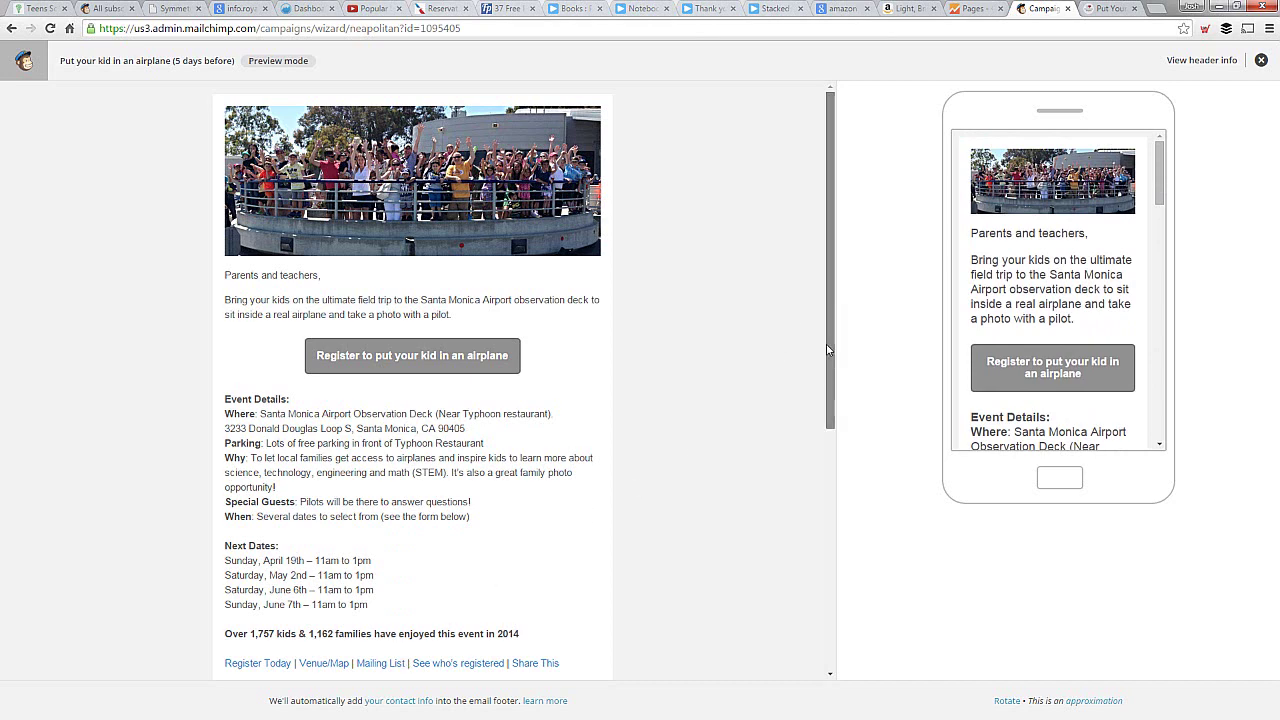
left_click_drag(830, 319, 860, 148)
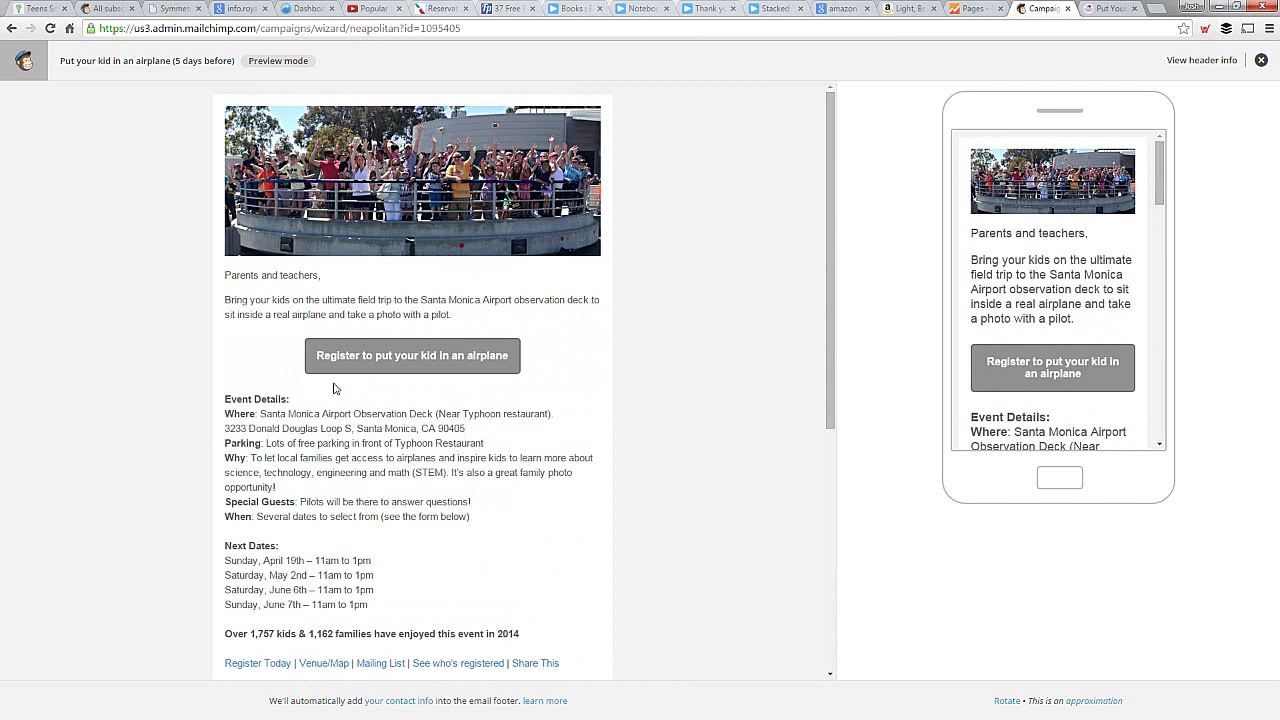
left_click_drag(224, 590, 471, 586)
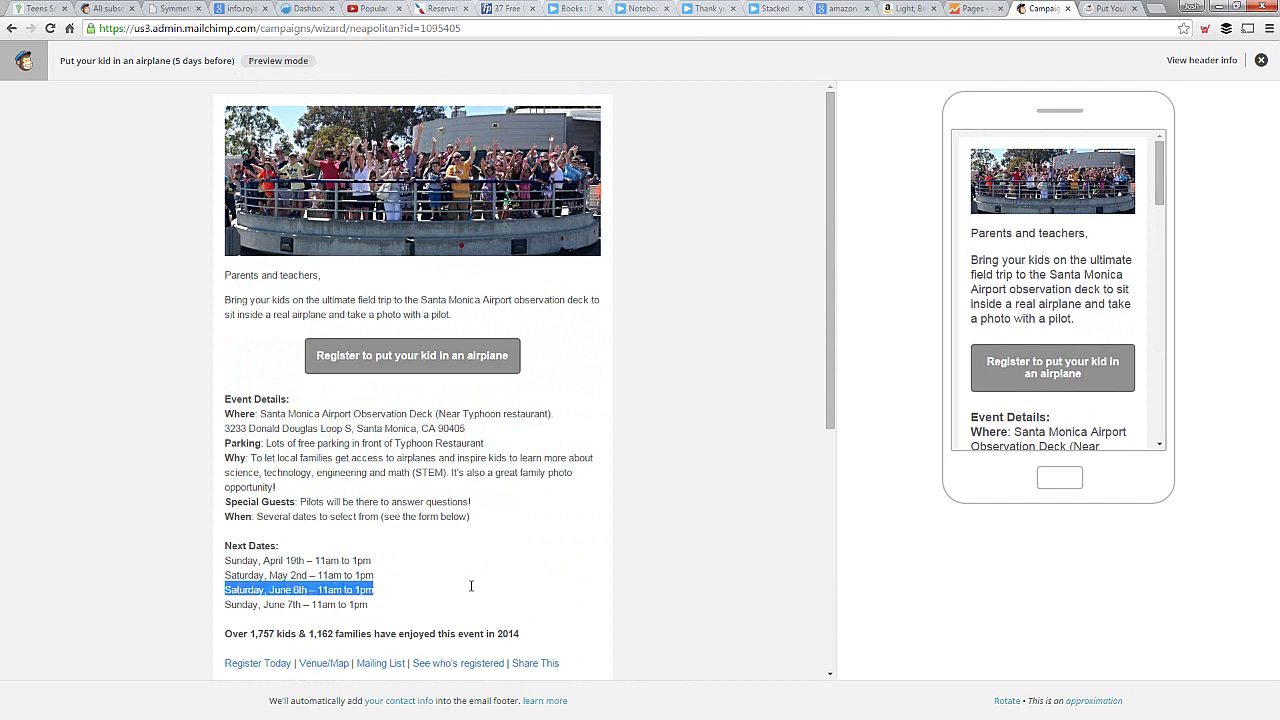
left_click(649, 425)
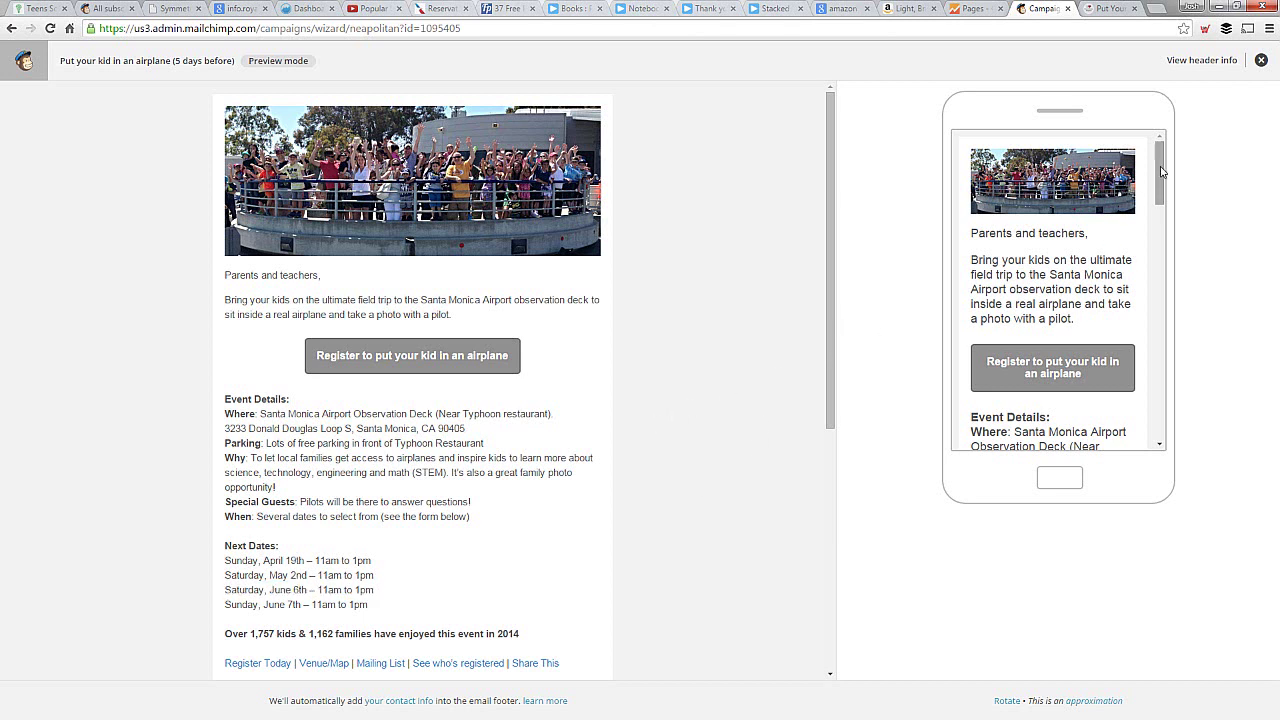
Step: Examine the event details, next dates and attendance text in the portrait mobile preview, returning to the registration button
scroll(1160, 170, "down", 1)
scroll(1160, 170, "up", 1)
left_click_drag(1161, 172, 1163, 231)
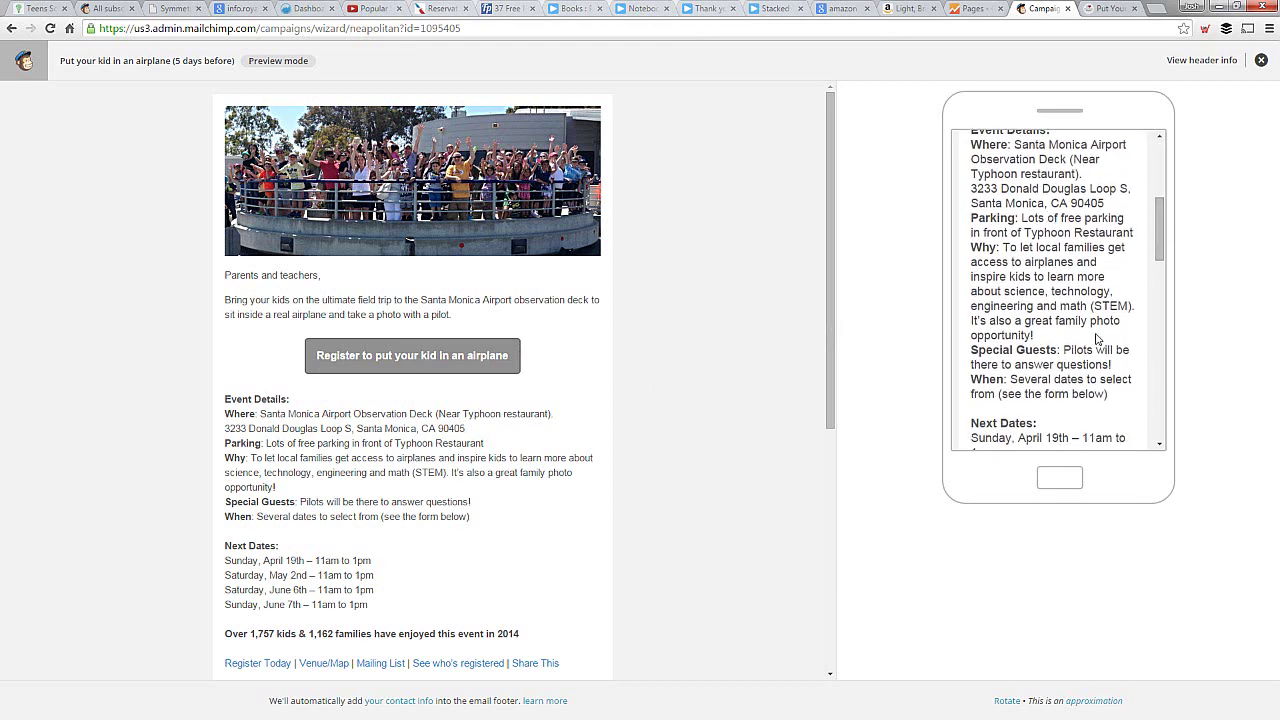
scroll(1104, 325, "down", 2)
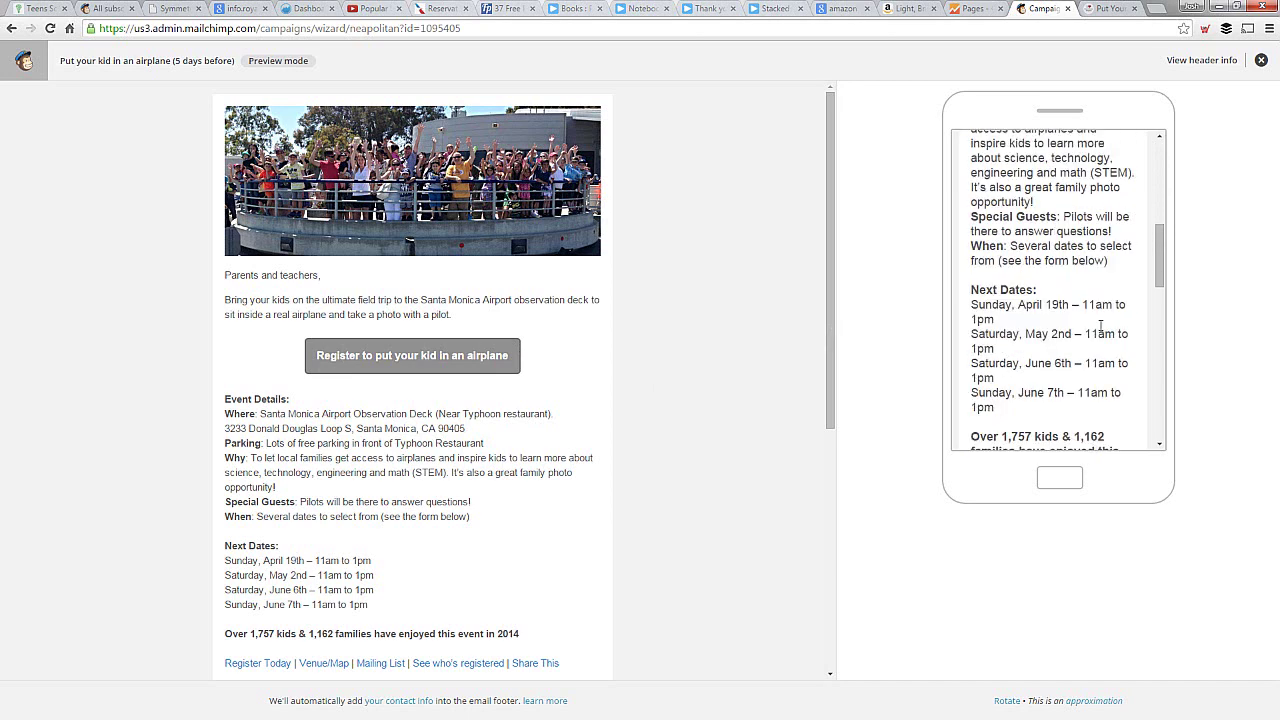
left_click_drag(972, 238, 1020, 344)
left_click(1020, 350)
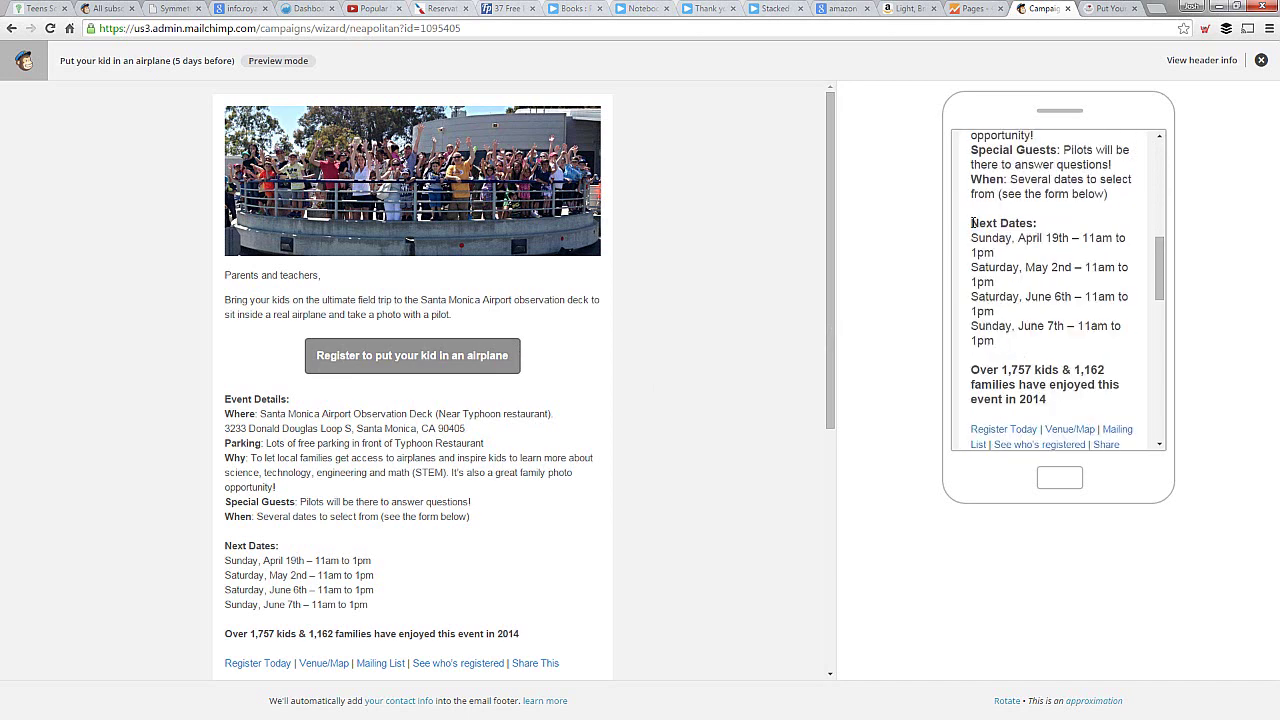
left_click_drag(972, 222, 1067, 400)
left_click(1024, 342)
left_click(1026, 423)
left_click_drag(1166, 277, 1171, 149)
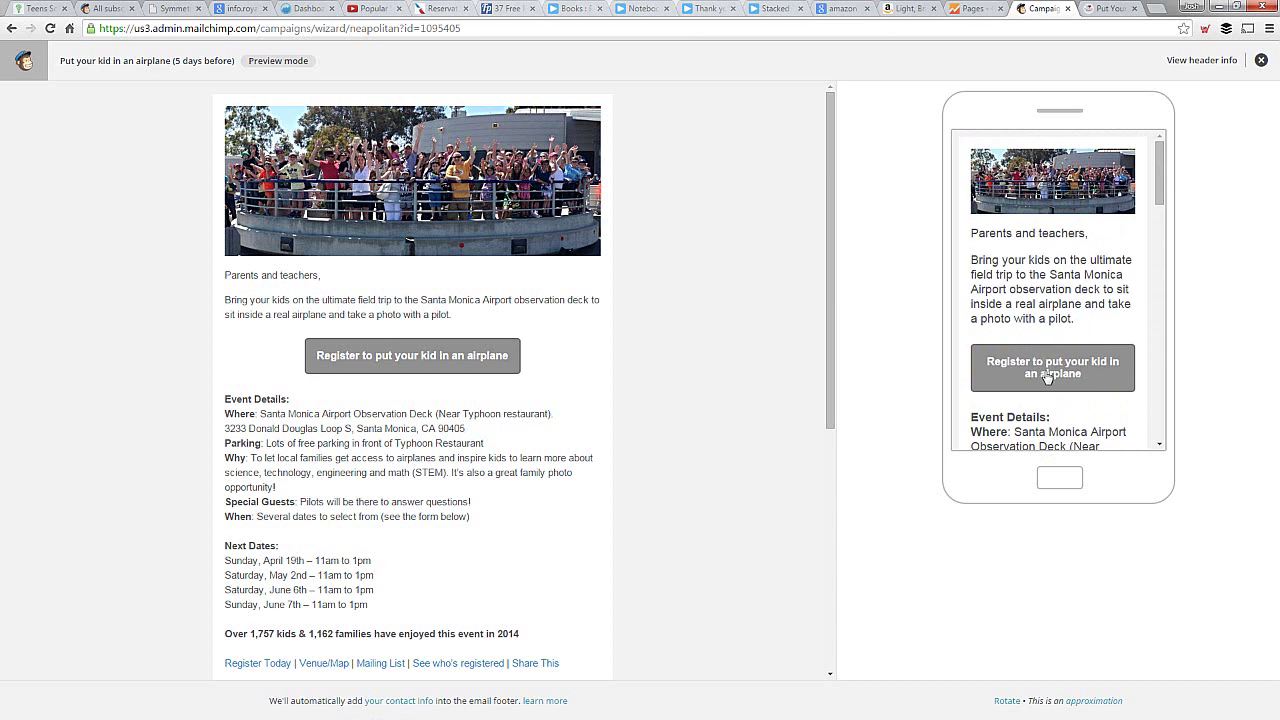
scroll(1072, 345, "down", 1)
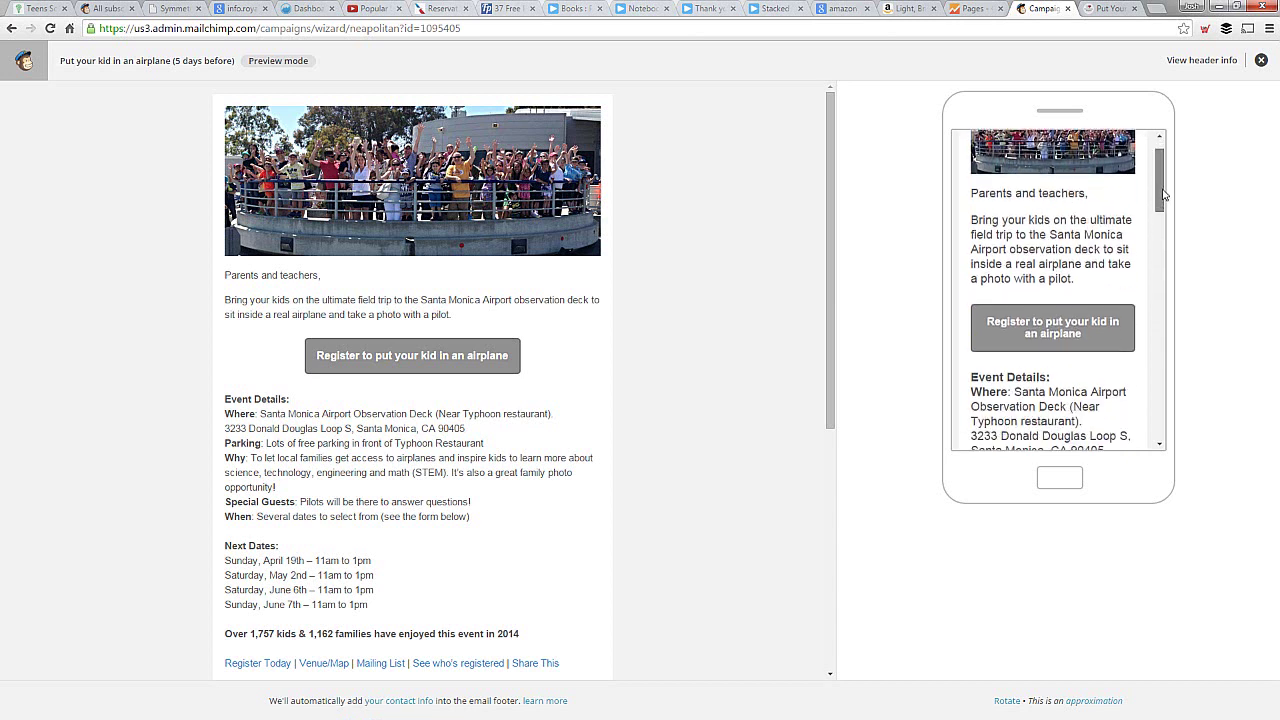
Step: Rotate the mobile preview to landscape, examine the email from header photo to footer, and leave the preview
left_click(1007, 700)
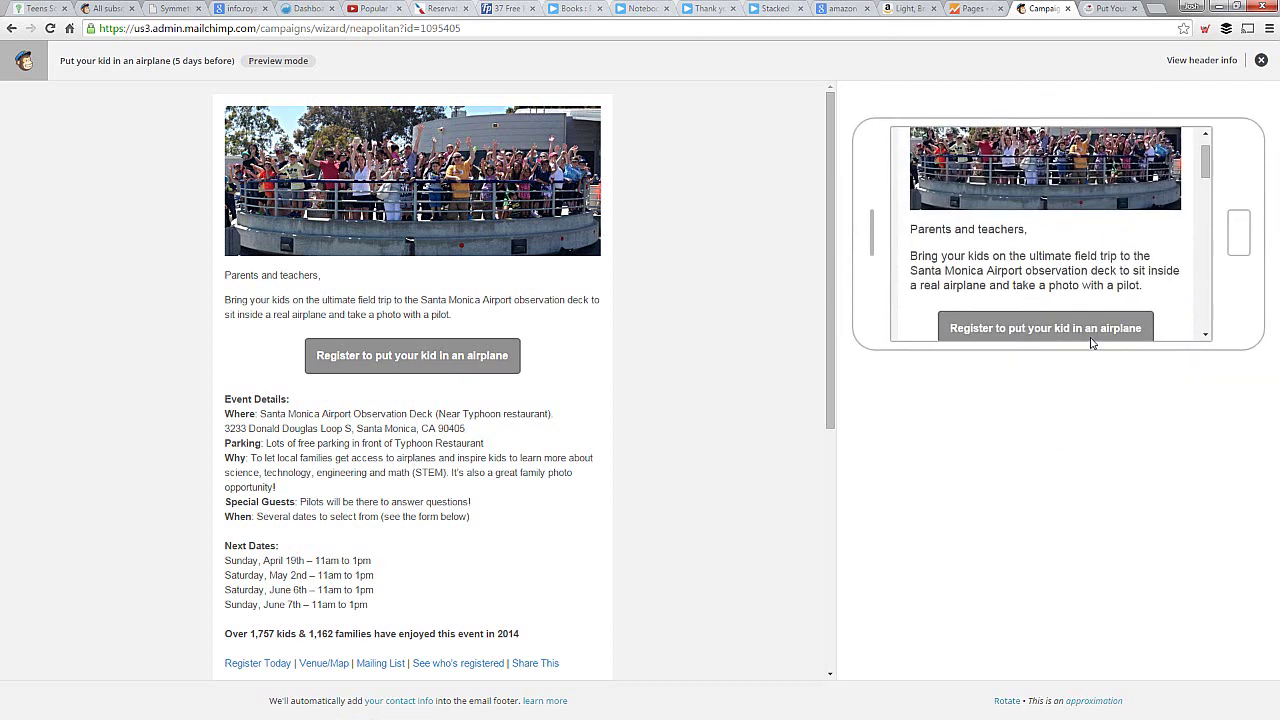
scroll(1207, 150, "up", 1)
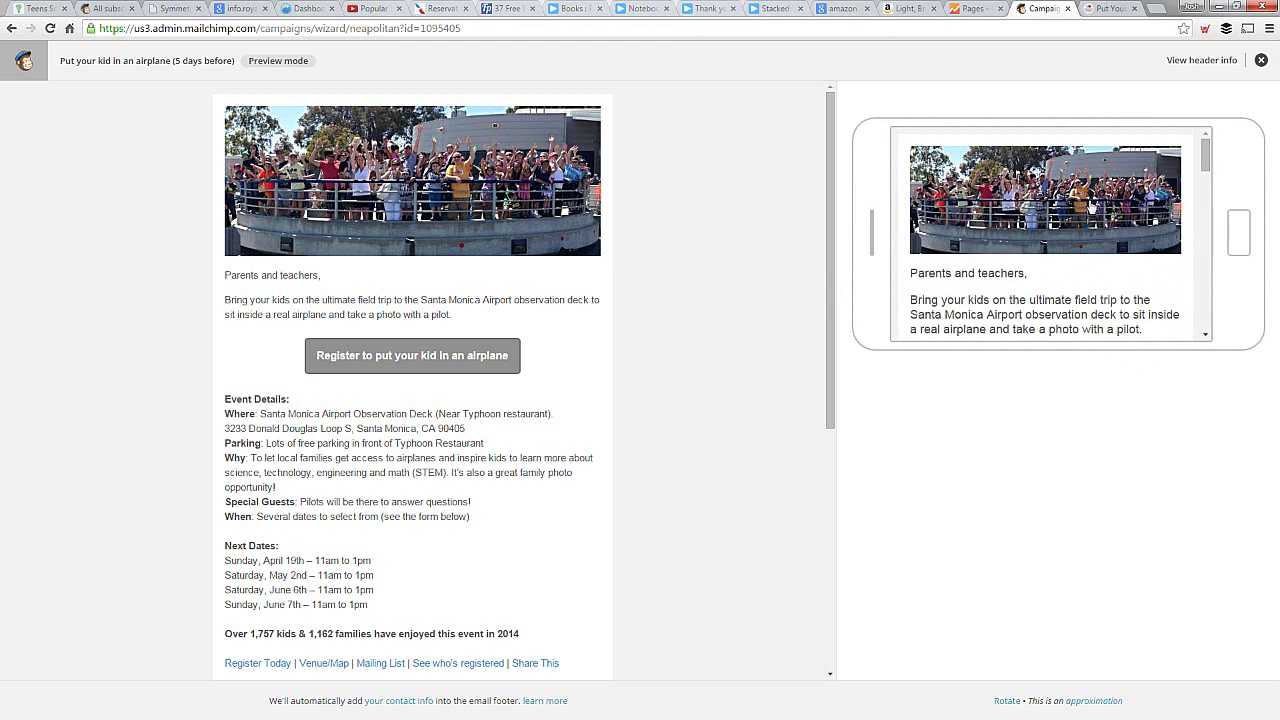
scroll(1040, 209, "down", 3)
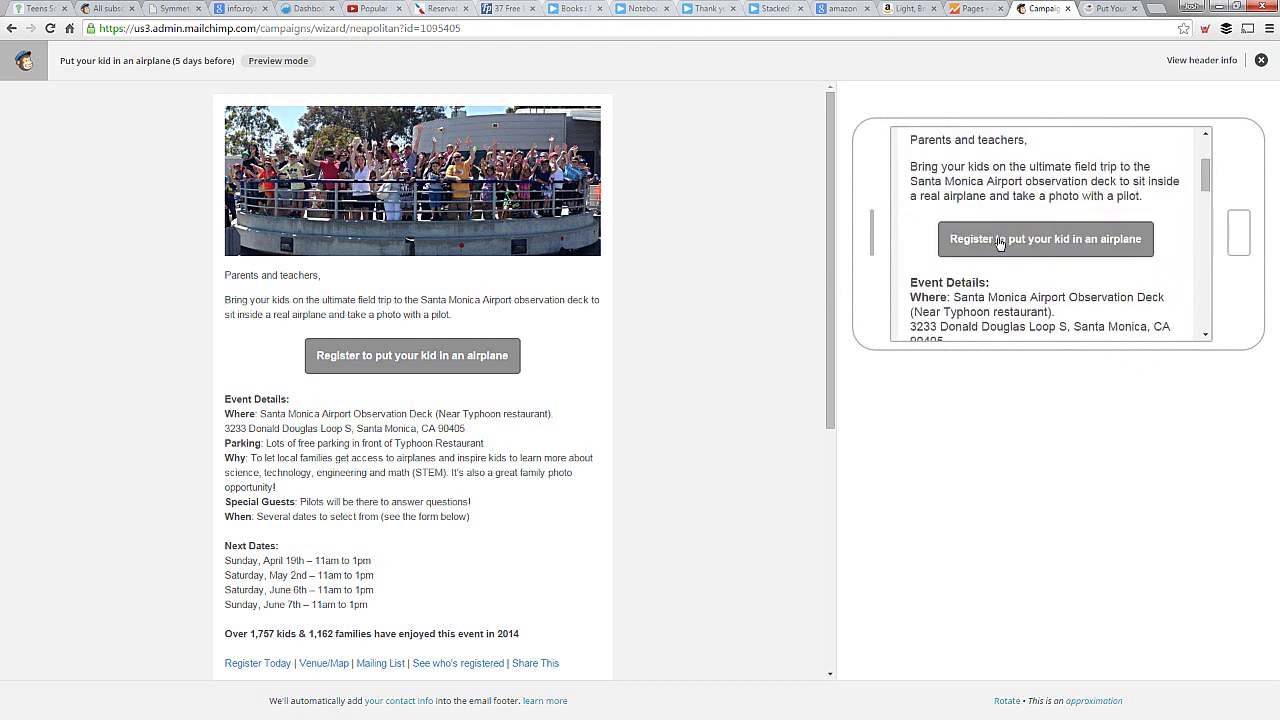
scroll(1097, 244, "down", 2)
scroll(1040, 236, "up", 4)
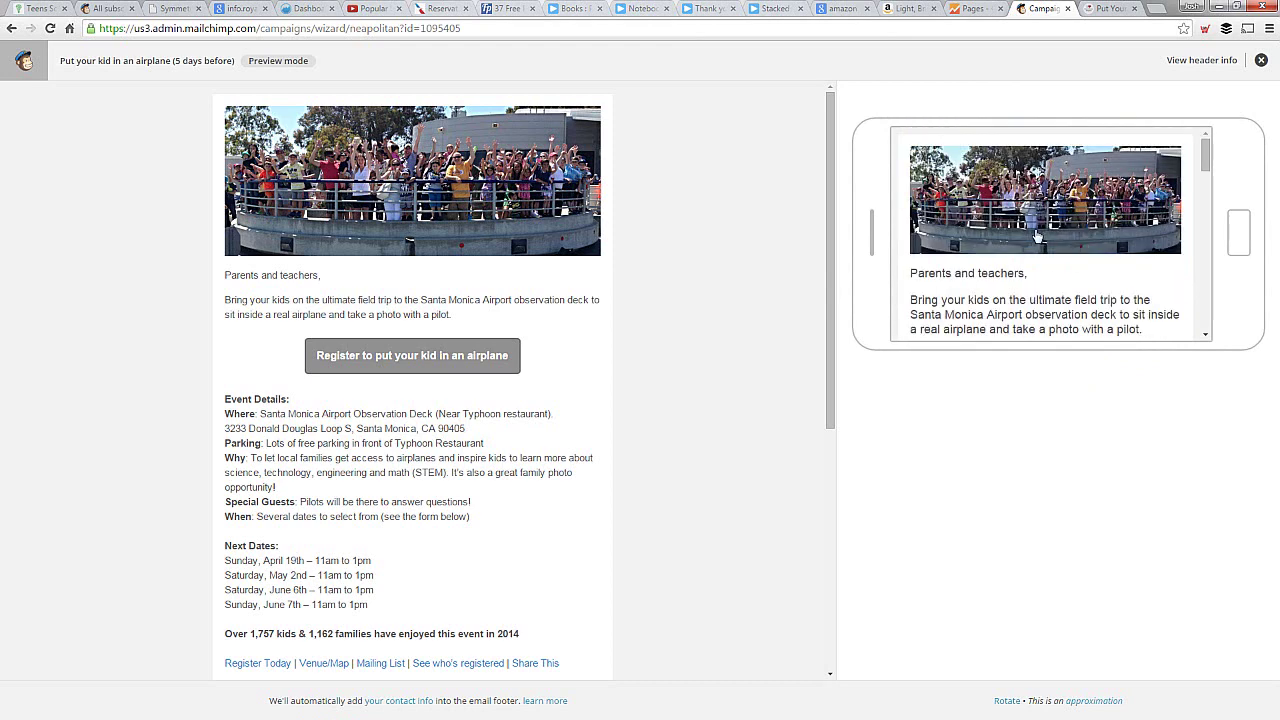
scroll(1037, 234, "down", 12)
scroll(1037, 234, "down", 3)
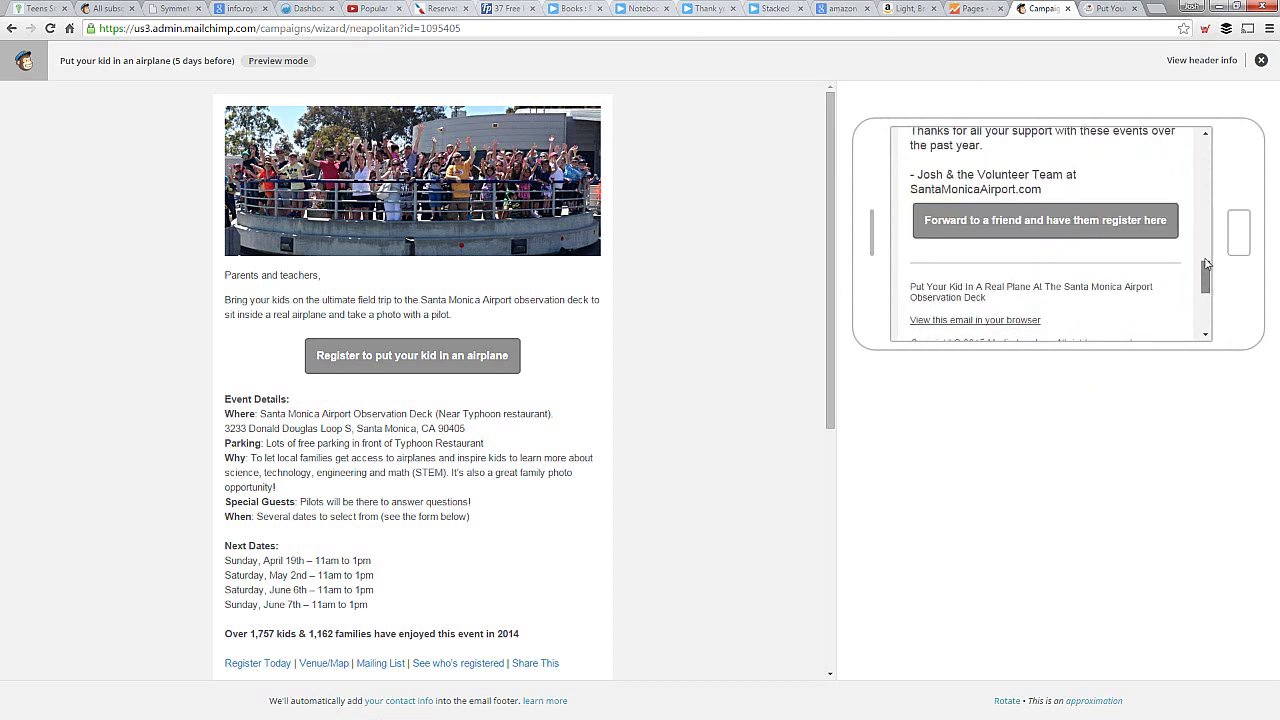
left_click_drag(1205, 276, 1205, 140)
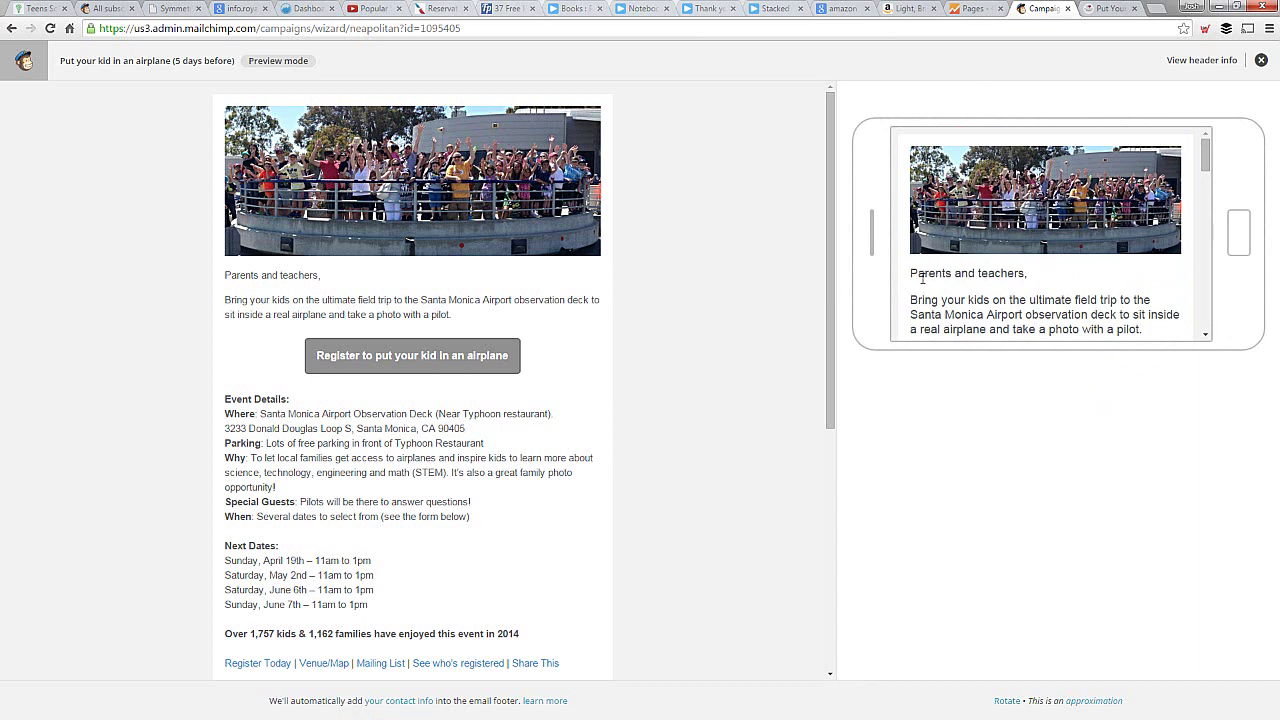
left_click_drag(911, 273, 1170, 330)
left_click(1170, 329)
left_click_drag(1206, 158, 1207, 175)
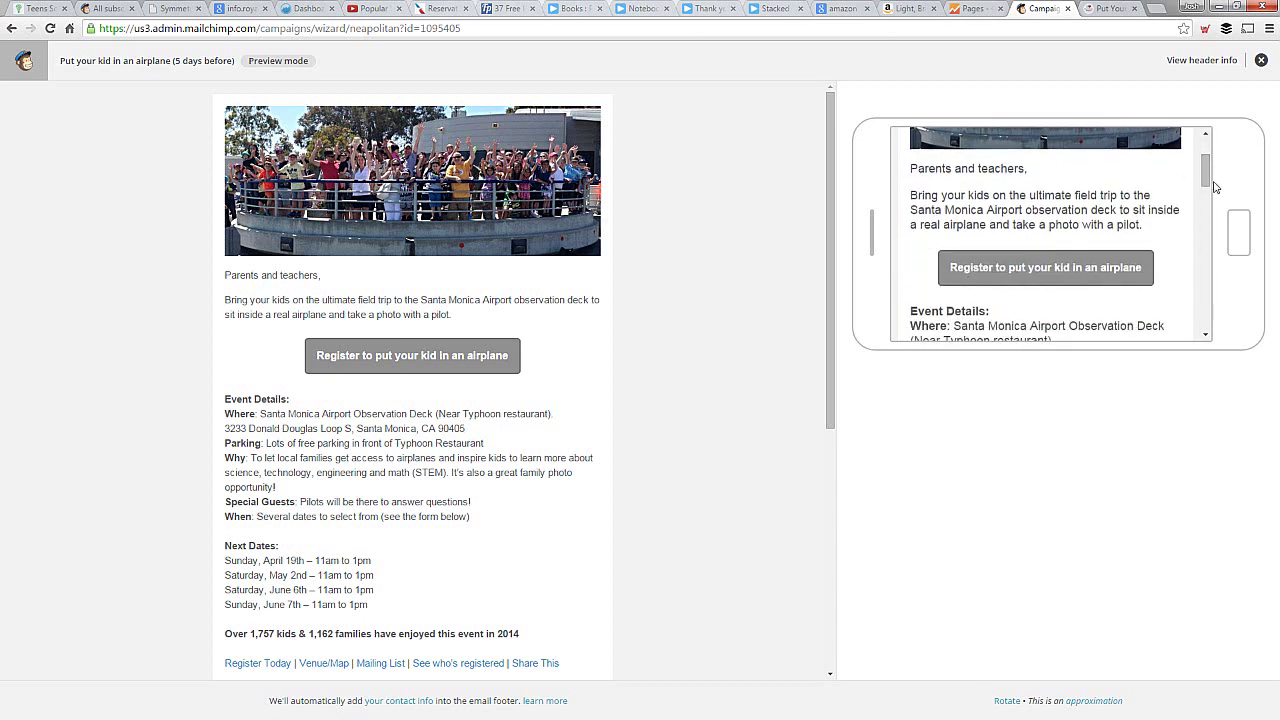
left_click_drag(1207, 173, 1205, 289)
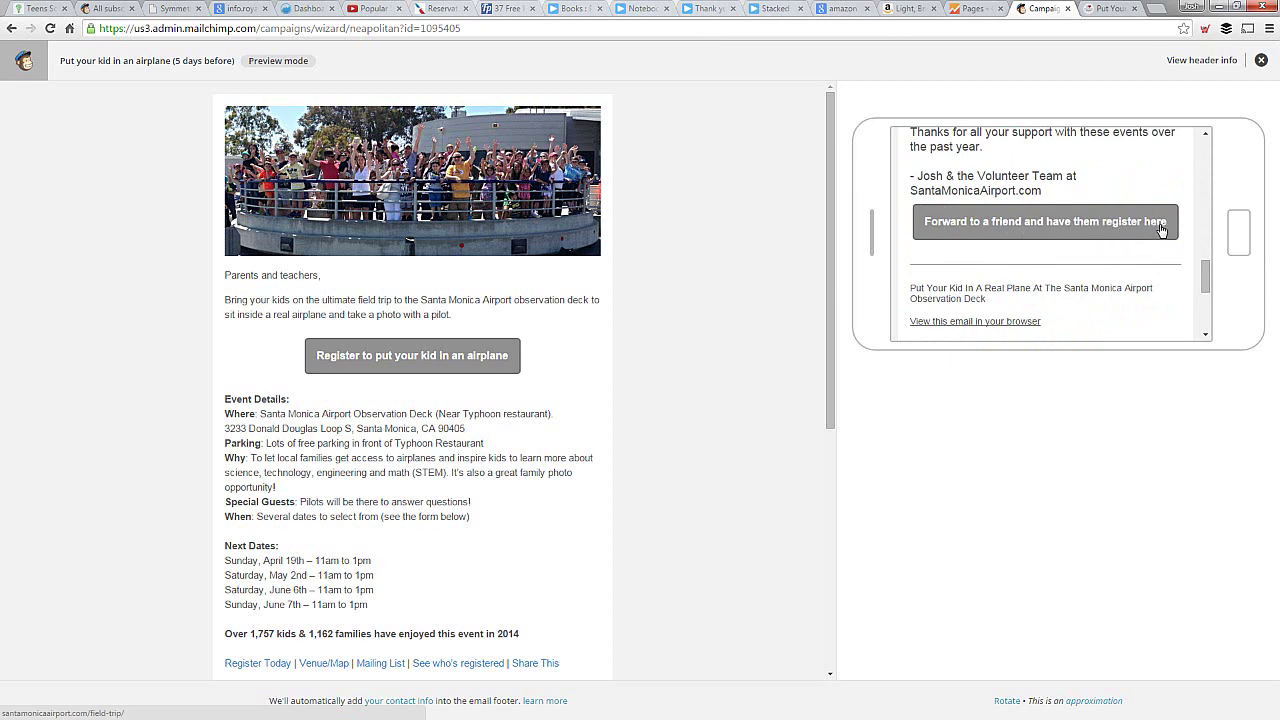
left_click_drag(1207, 268, 1245, 82)
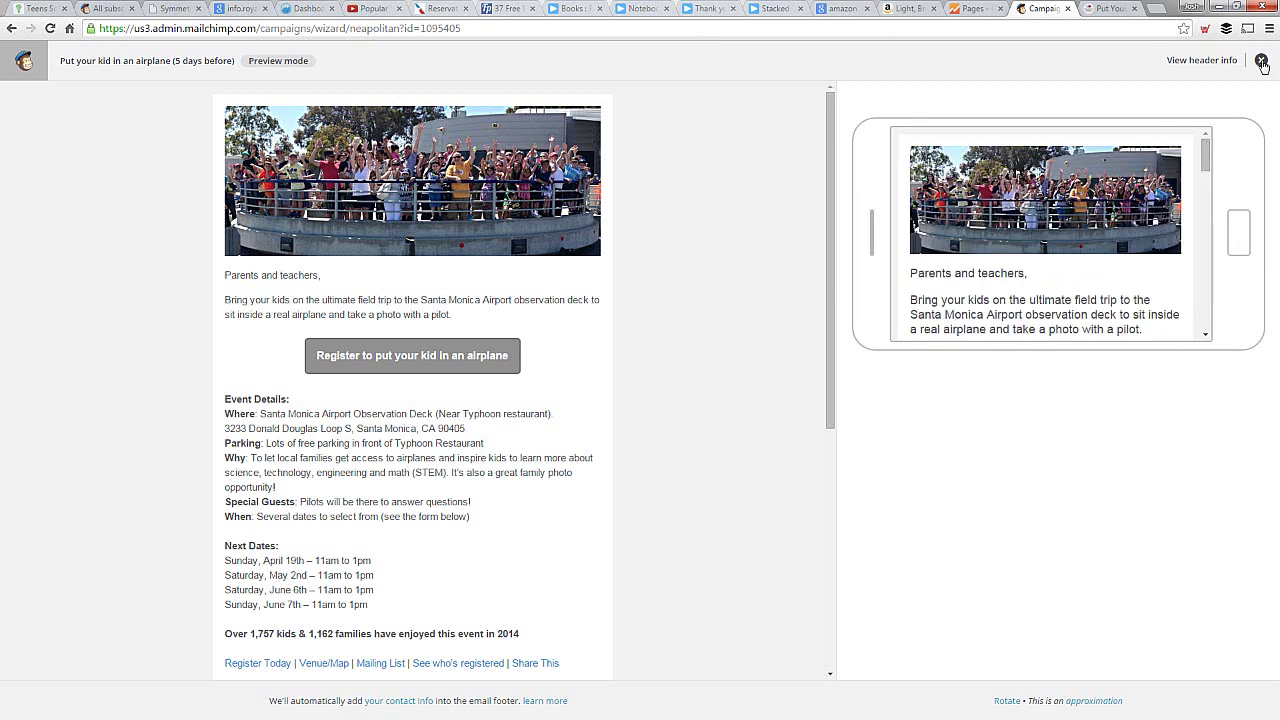
left_click(1262, 62)
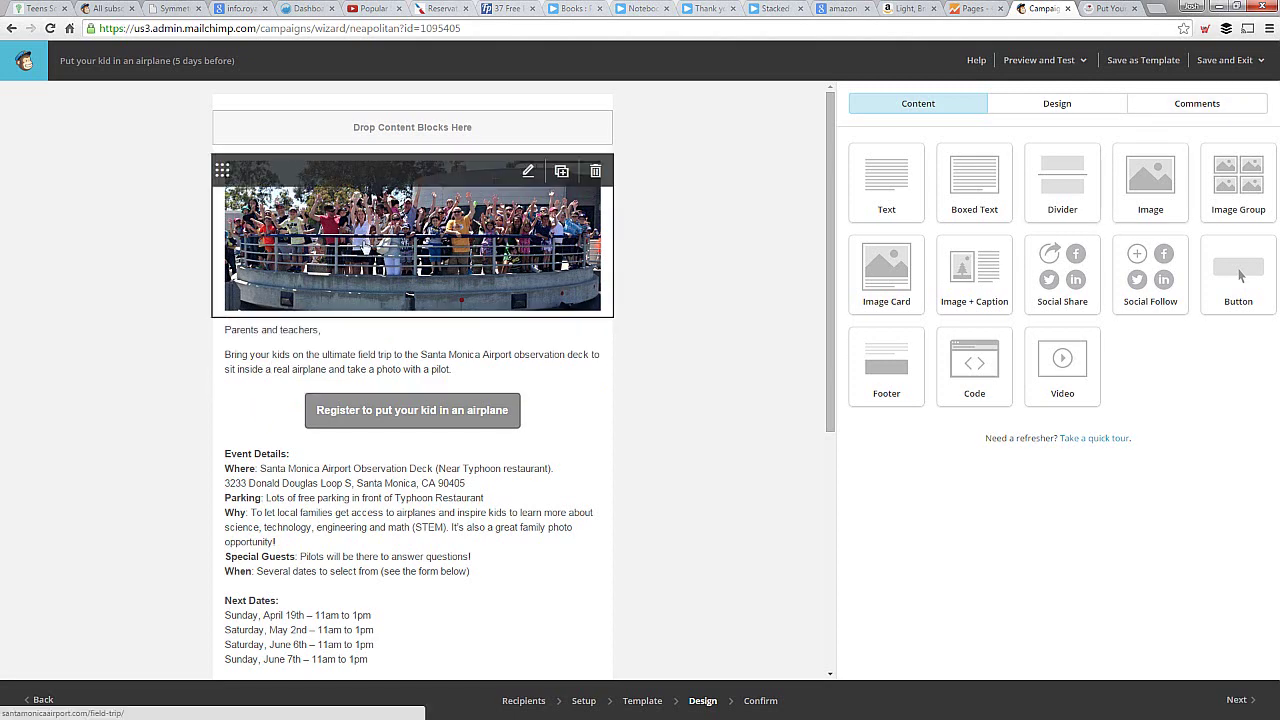
Step: Check the web address linked from the header photo and close the link settings without changing them
left_click(524, 178)
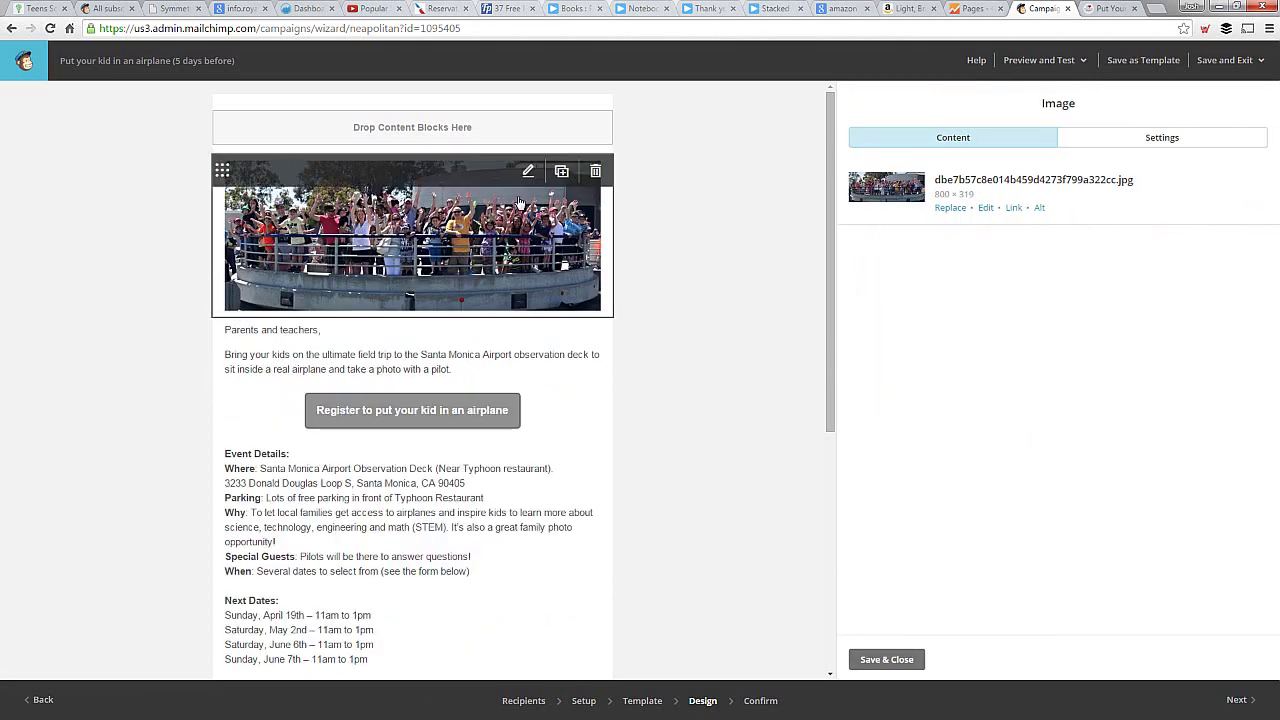
left_click(1013, 208)
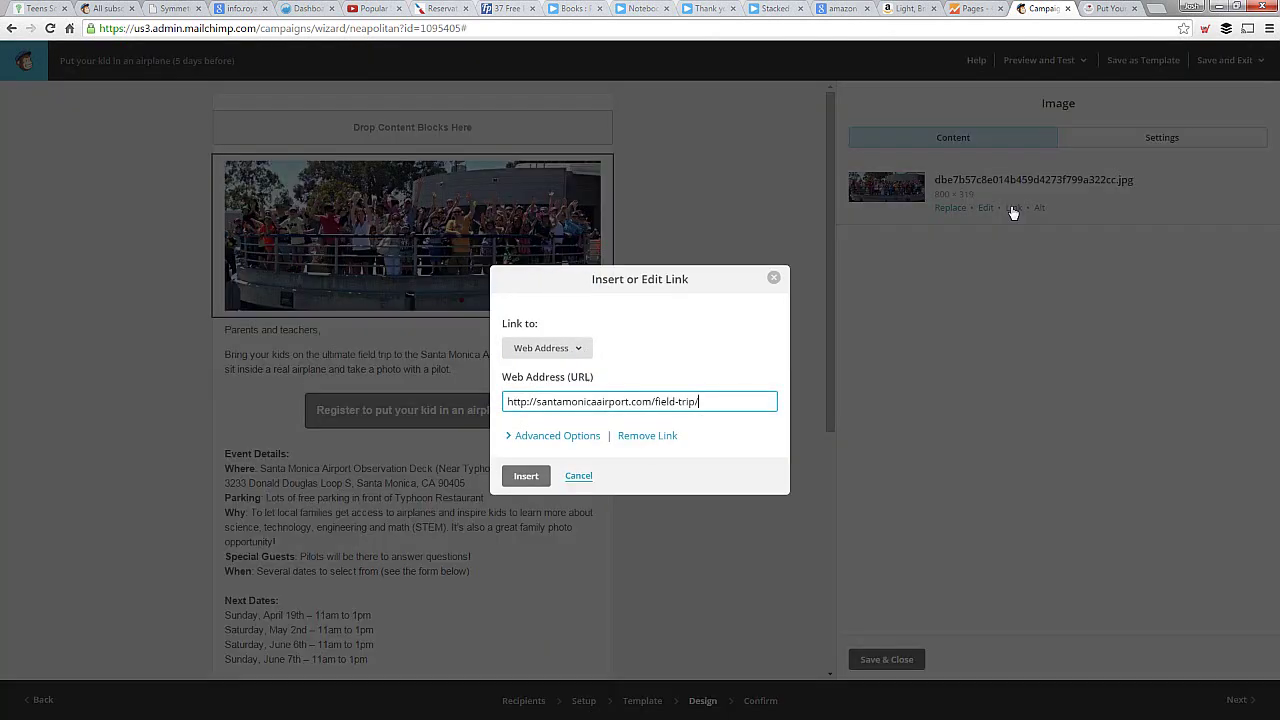
left_click(773, 277)
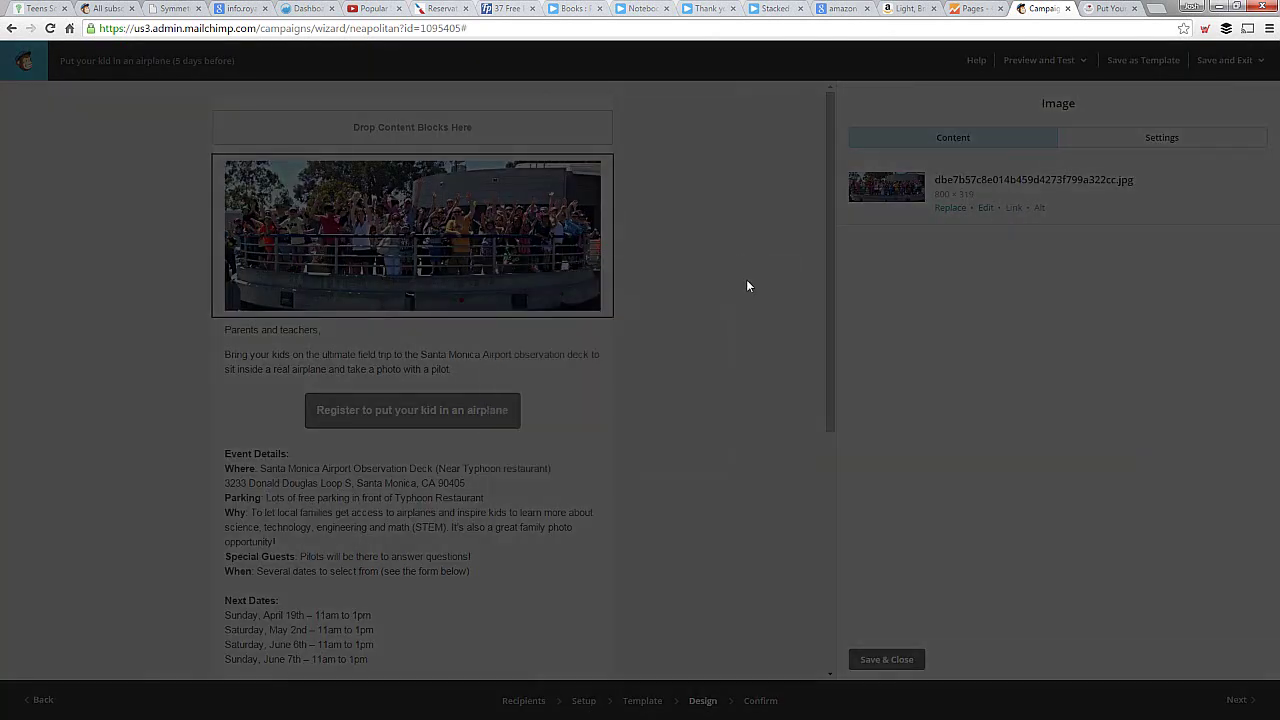
Step: Add the First Name merge tag followed by a comma on a new line above "Parents and teachers," in the introductory text block
left_click(253, 369)
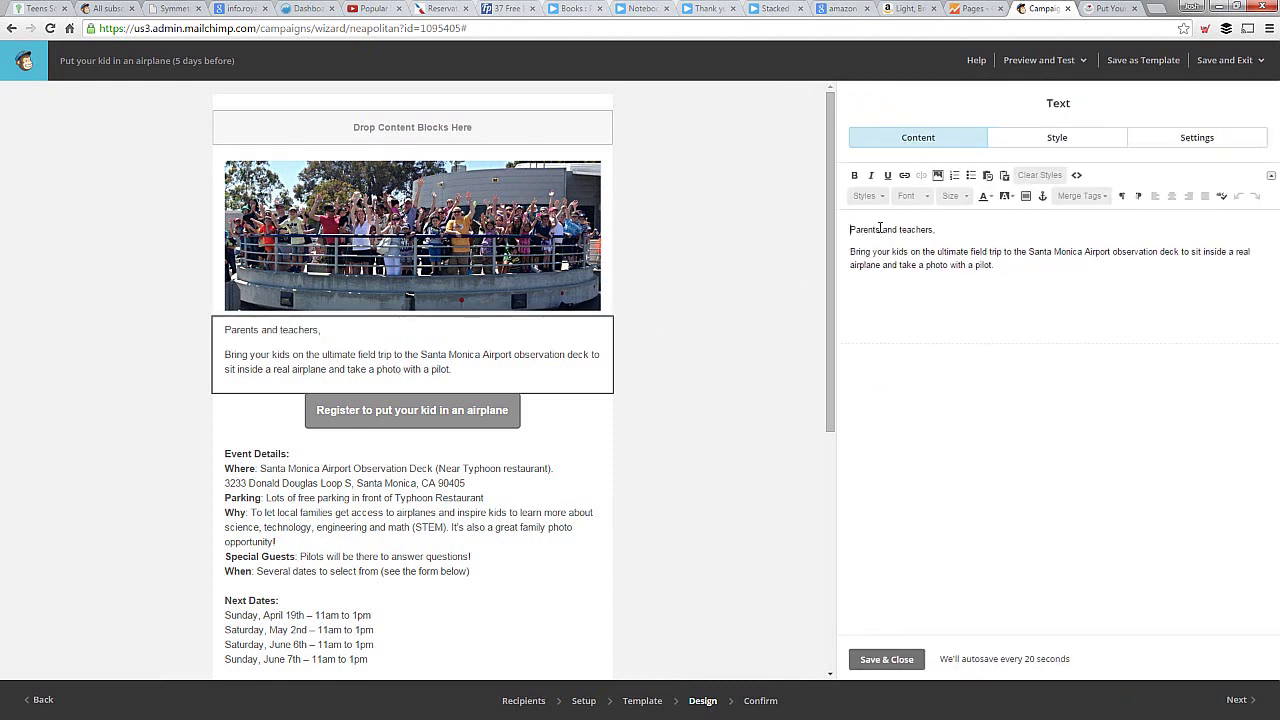
left_click_drag(848, 229, 978, 230)
left_click(978, 230)
key("Return")
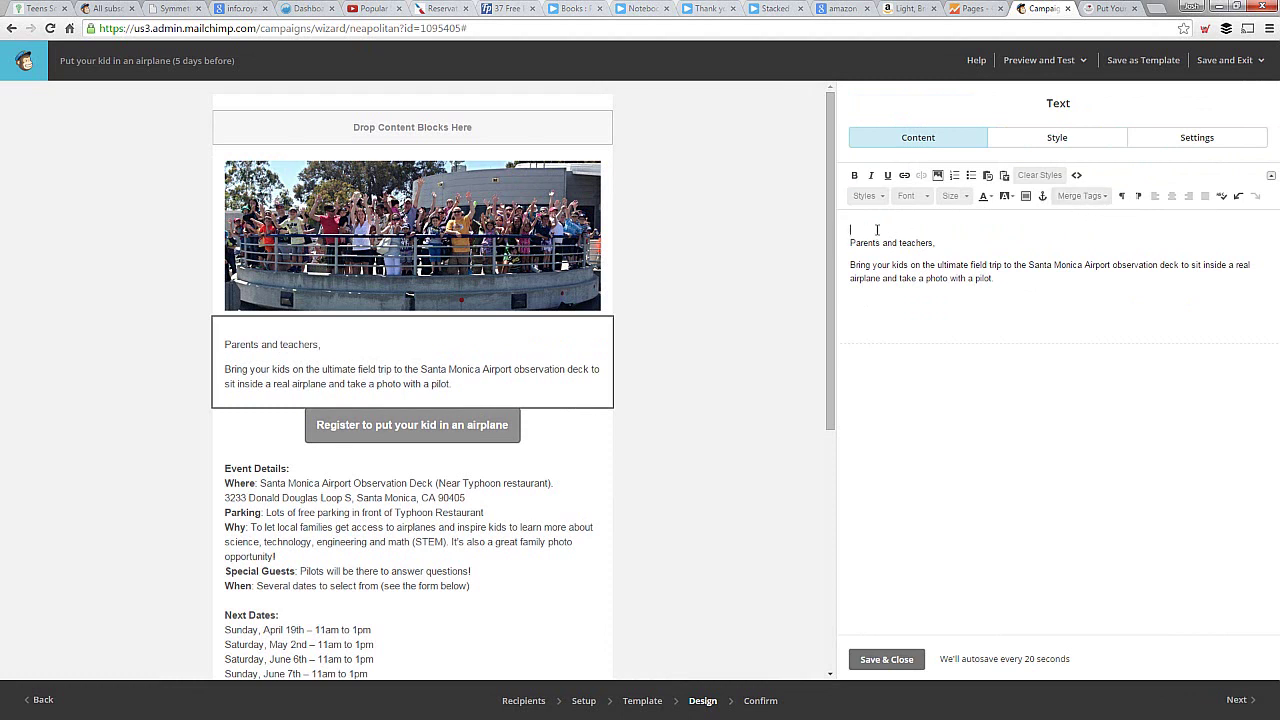
left_click(1080, 196)
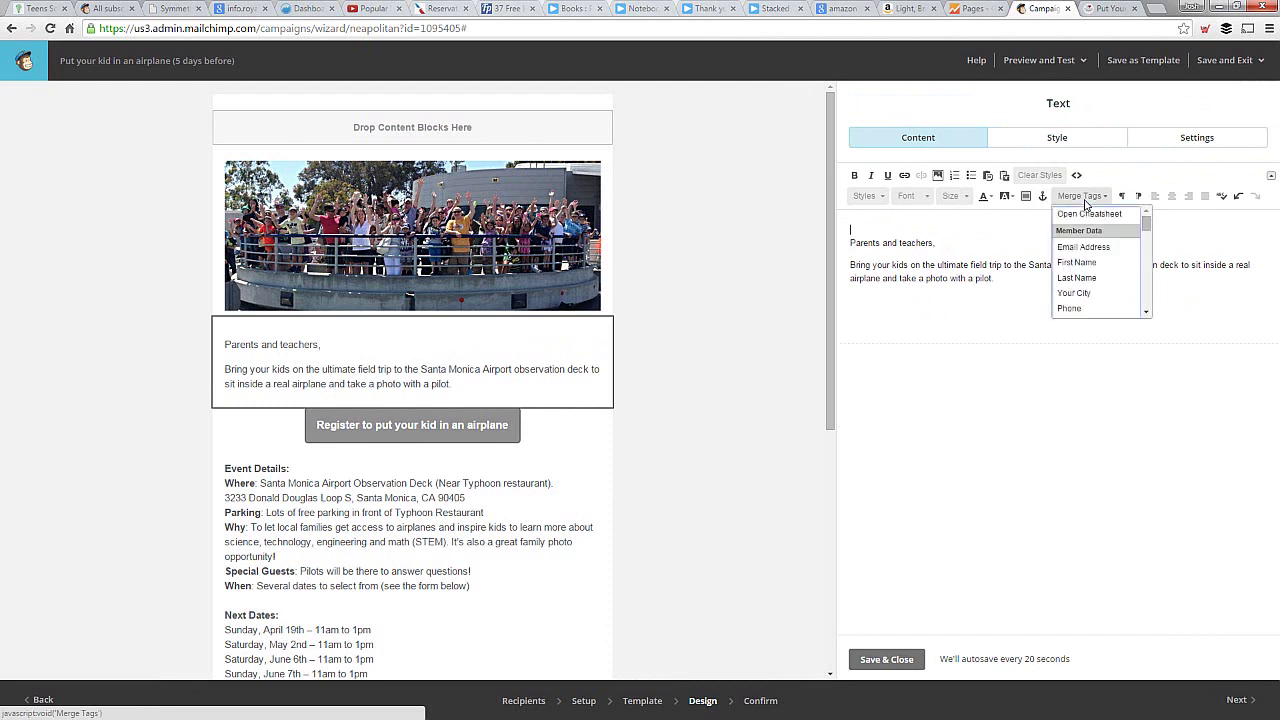
left_click(1083, 264)
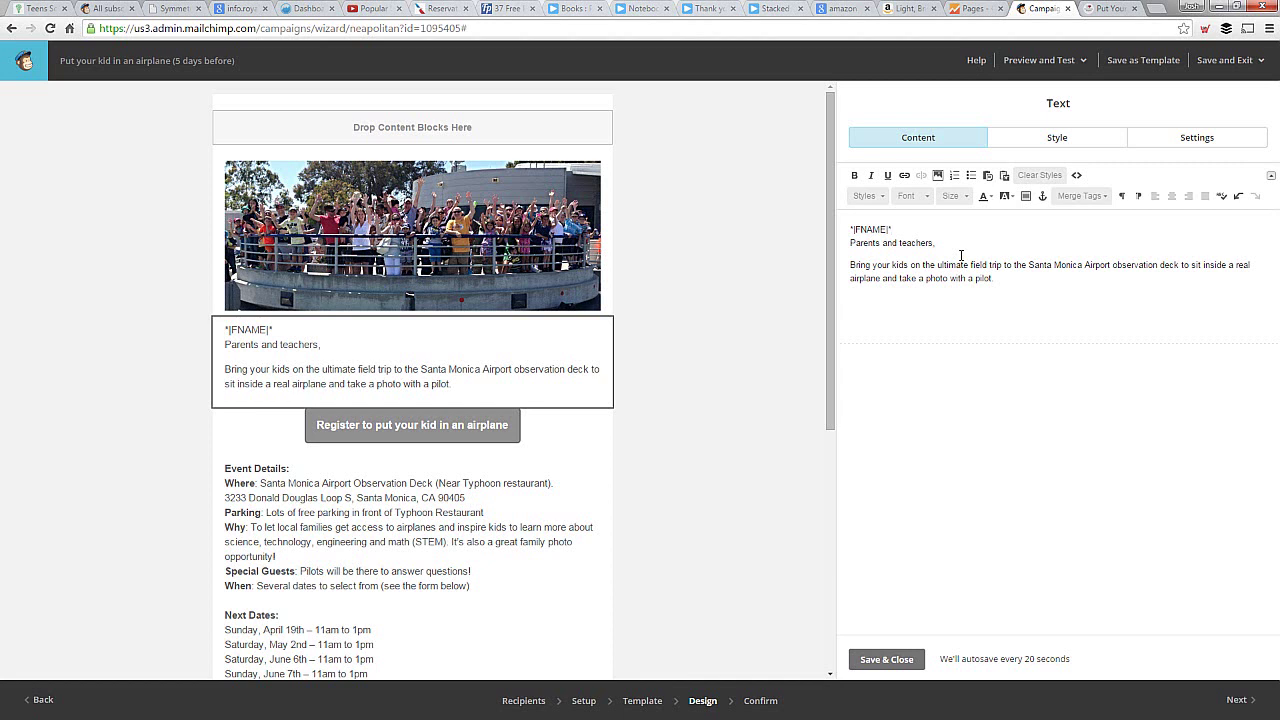
type(",")
key("Return")
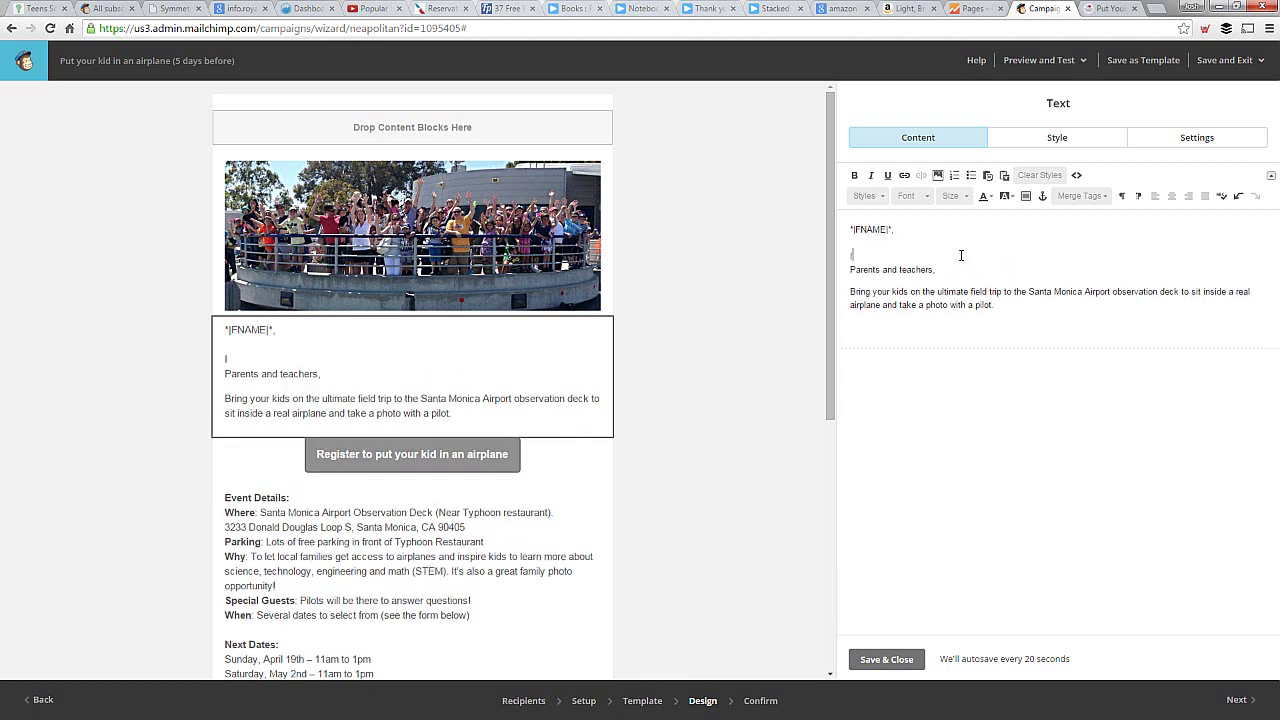
Step: Turn the "Parents and teachers," line of the introductory text into "Can you forward this to any parents and teachers"
type("Can you forward this to any")
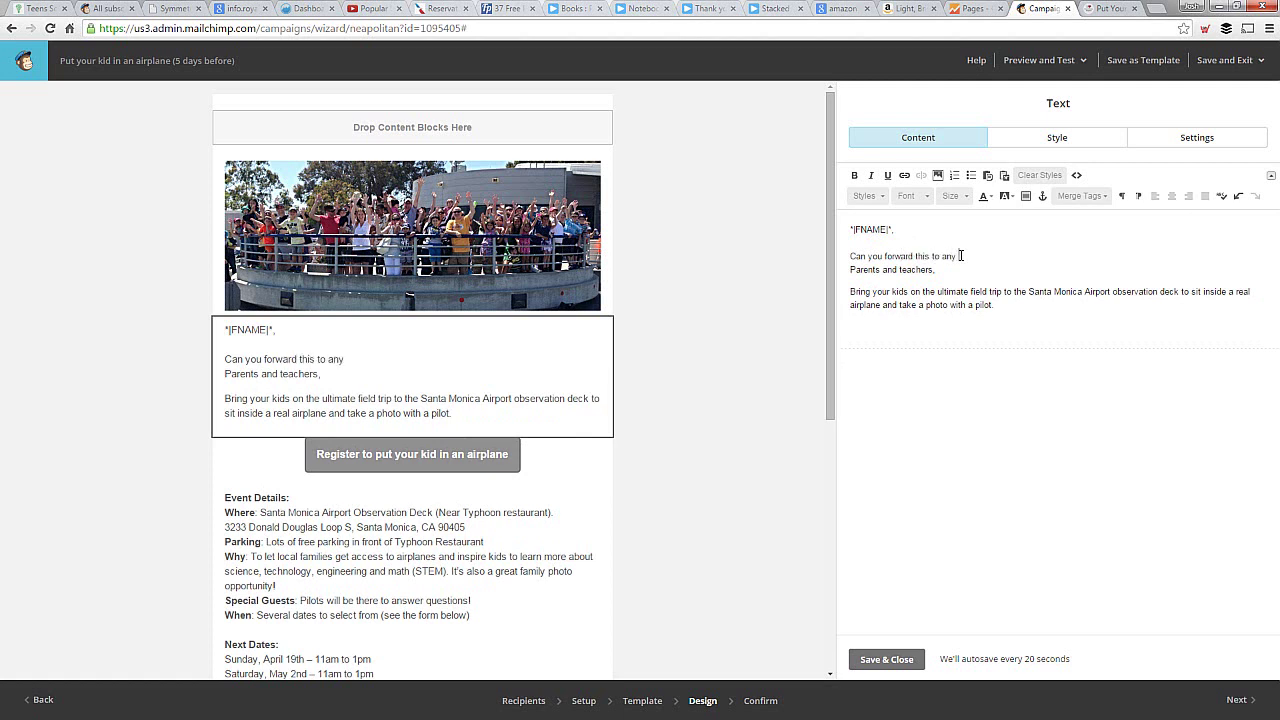
key("Delete")
key("Delete")
type("parents and teachers,")
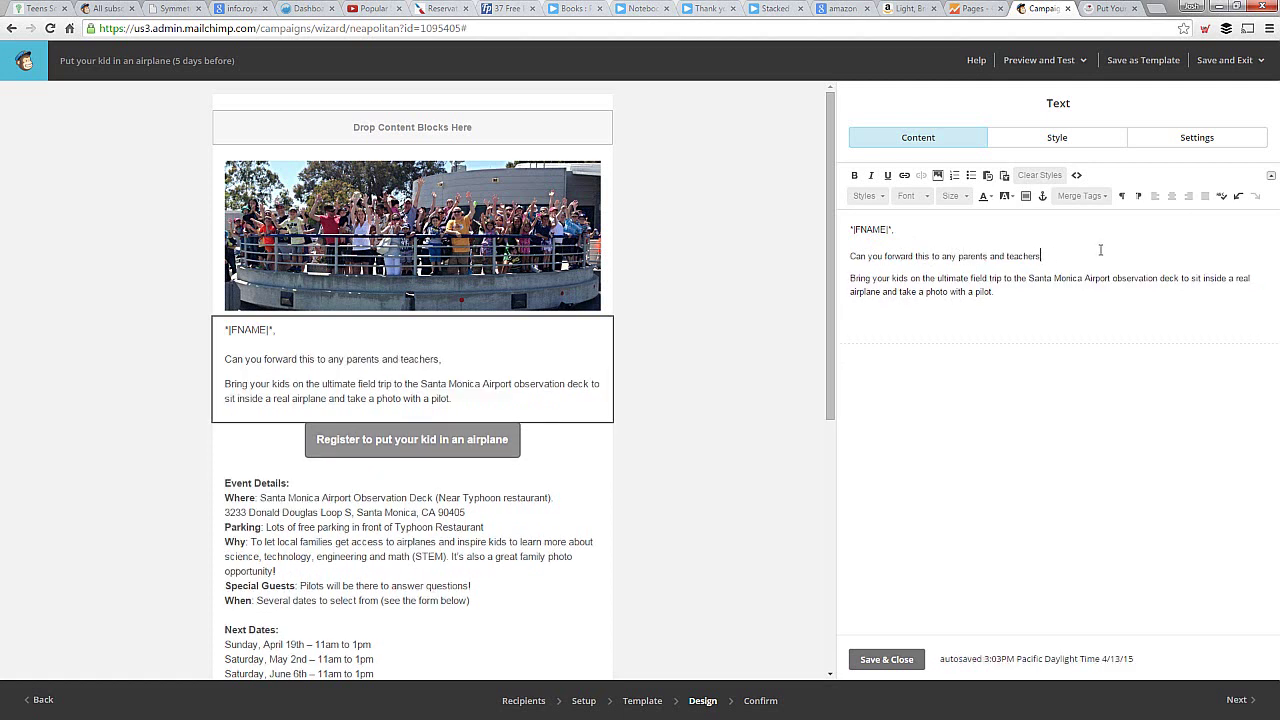
Step: Continue the forwarding request with "that you know? We are hosting our flagship airplane event this weekend"
type(" that you know? We are hosting a")
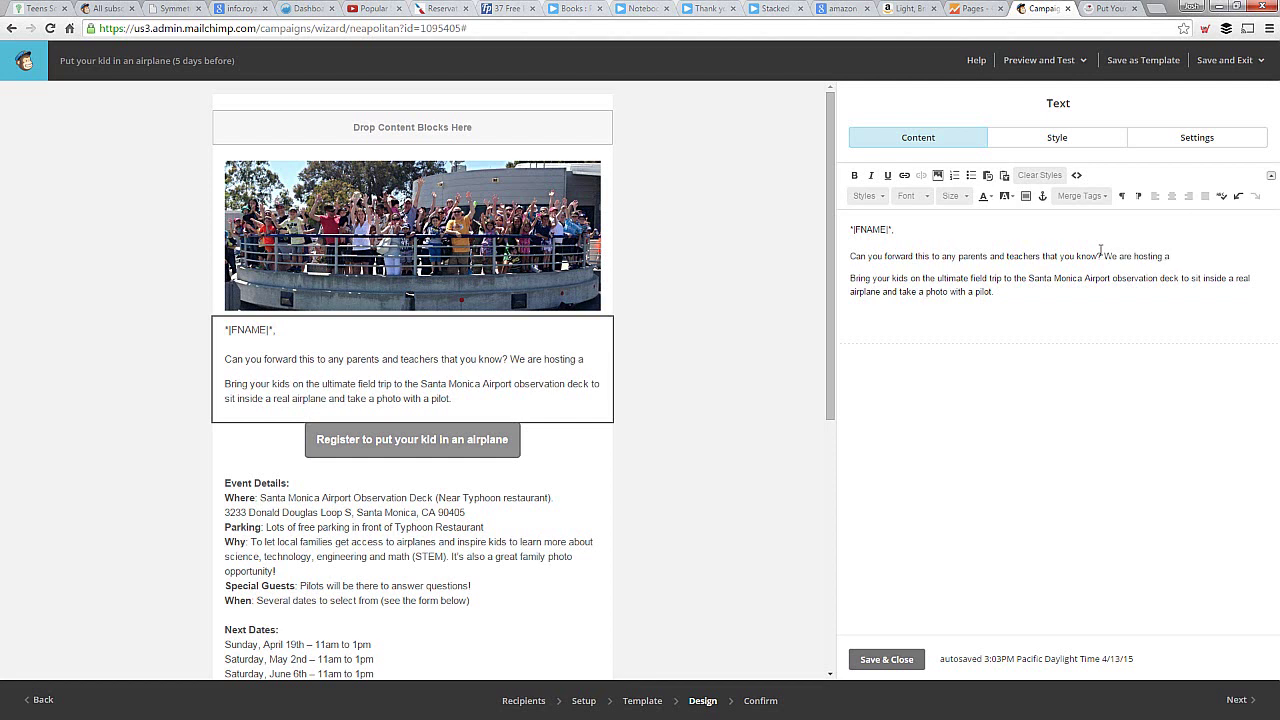
key("BackSpace")
type("our flags")
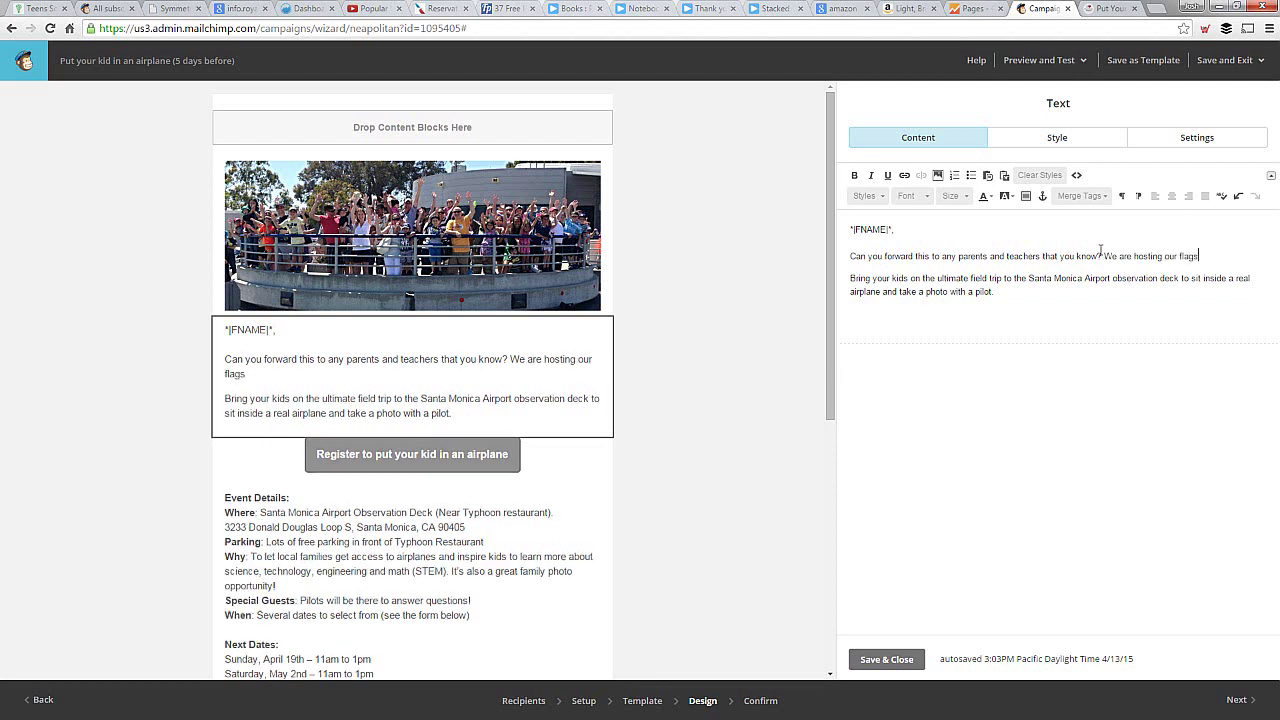
type("hip airplane event")
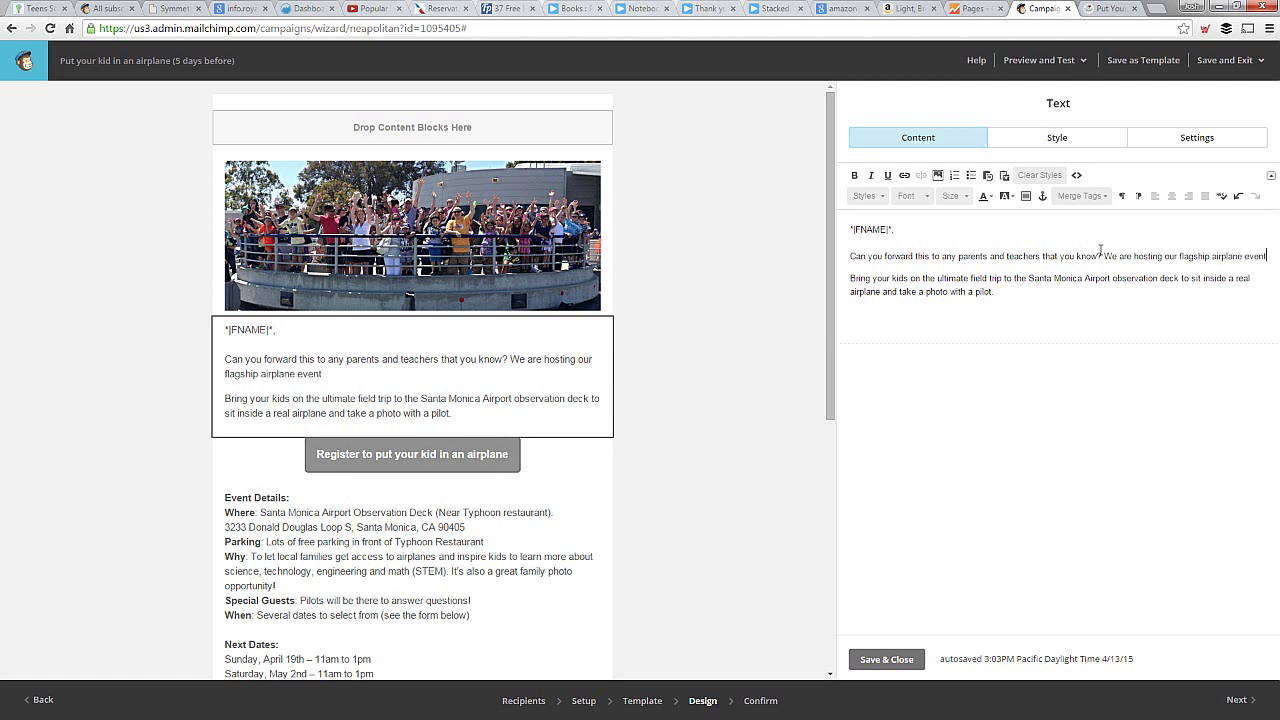
type(" this weekend ")
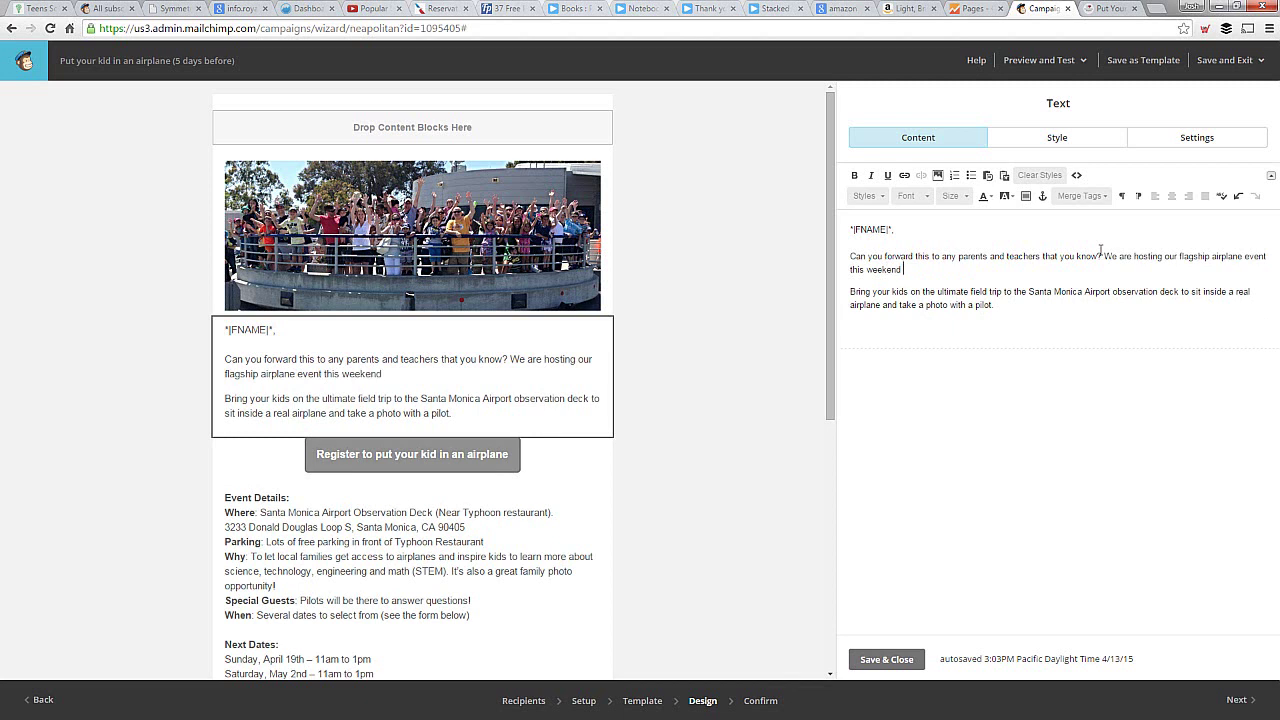
Step: Finish the flagship event sentence with "and all are welcome." and add an empty line below it
type("and we'd lov")
type("e")
key("BackSpace")
key("BackSpace")
key("BackSpace")
key("BackSpace")
key("BackSpace")
key("BackSpace")
key("BackSpace")
key("BackSpace")
key("BackSpace")
type("all are welcome.")
key("Return")
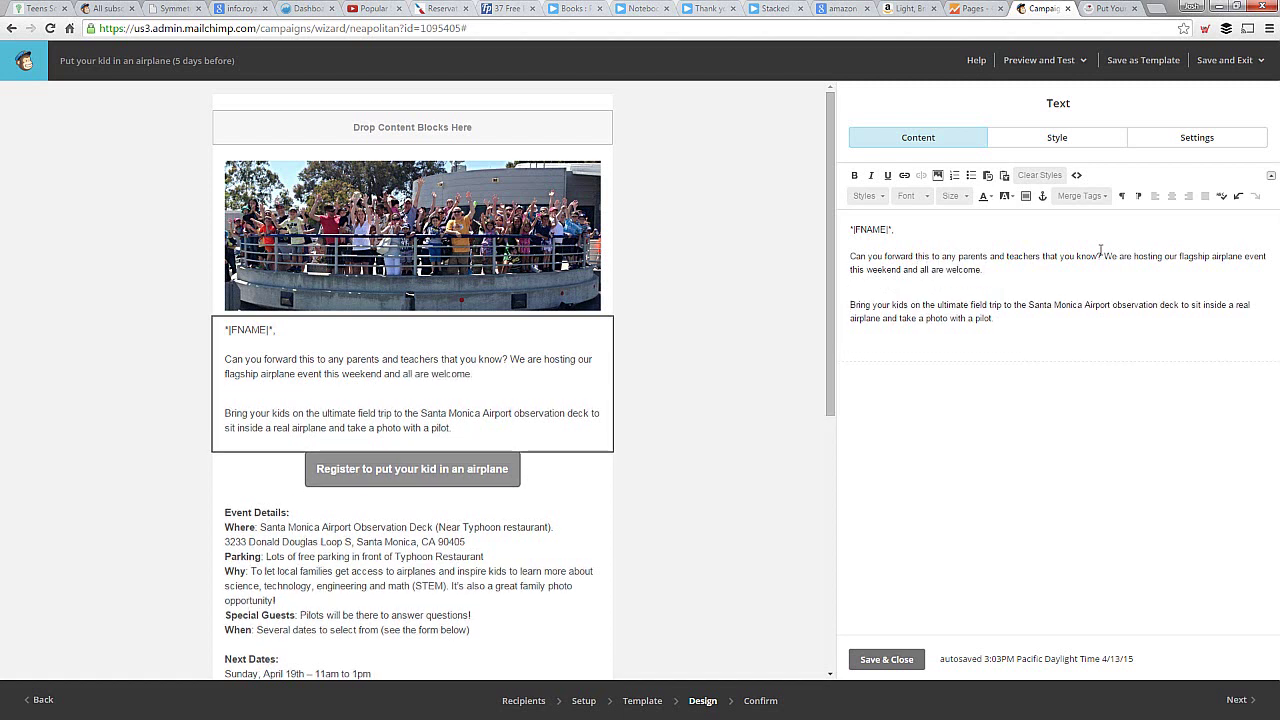
Step: Add the heading line "Parents and Teachers:" directly above "Bring your kids on the ultimate field trip"
type("Parents")
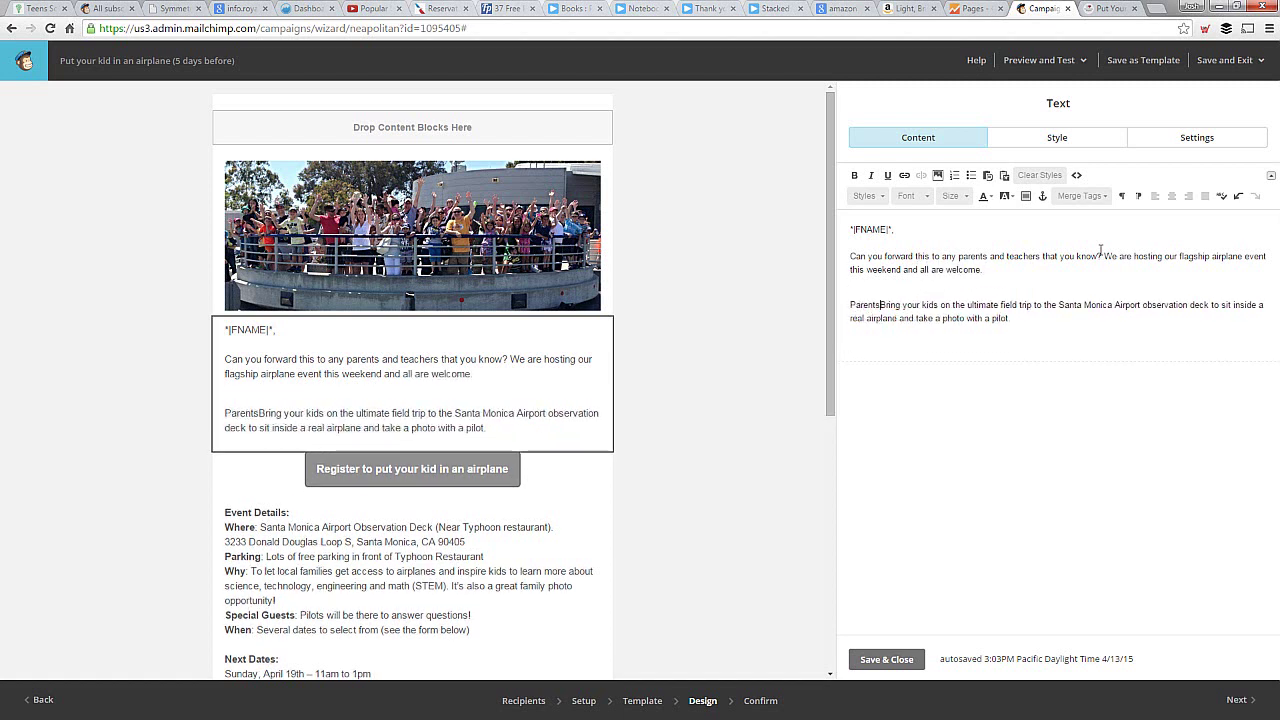
type(" and Teachers:")
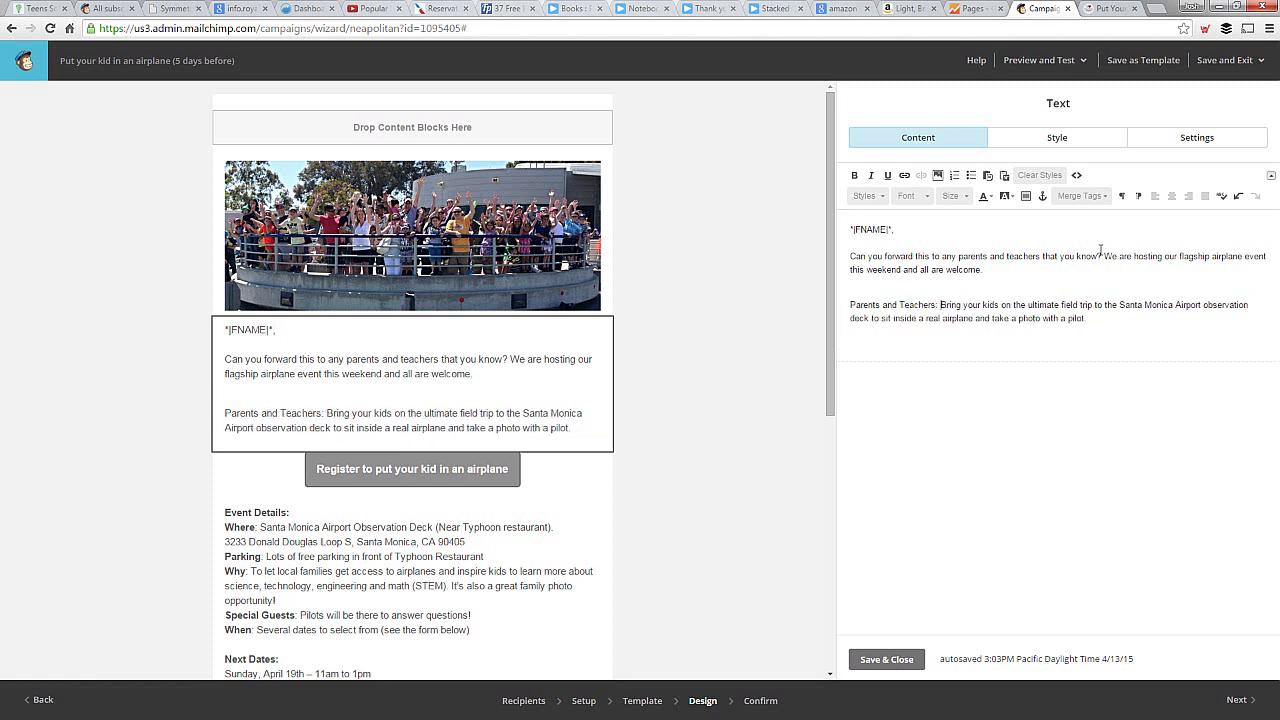
key("Return")
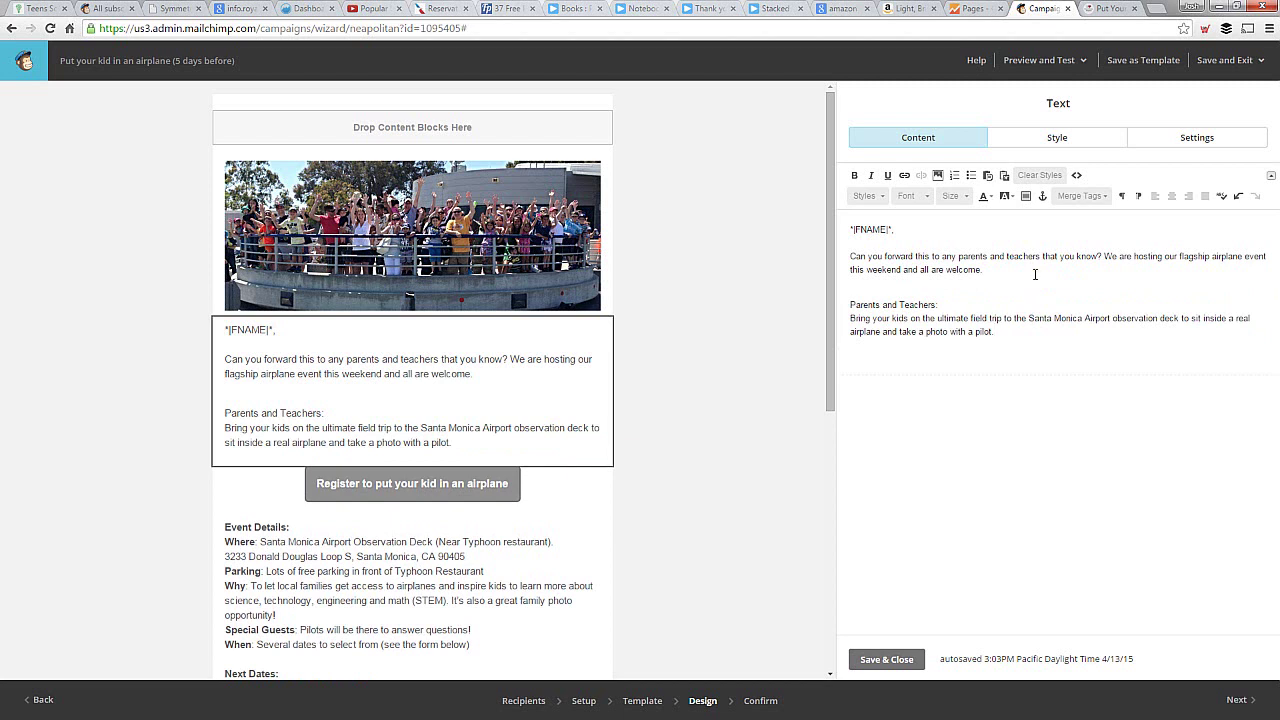
Step: Sign off the forwarding request with "Thanks," and, on the line below, a hyphen followed by the sender's first name
key("Return")
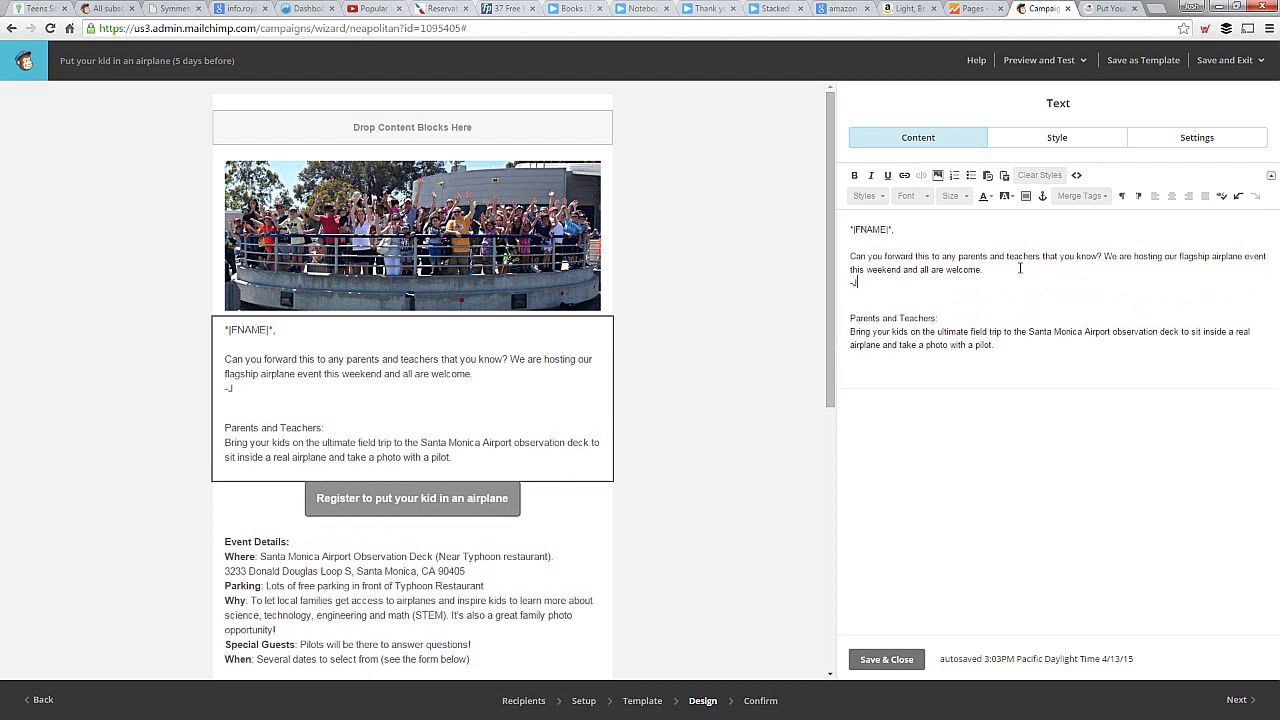
key("BackSpace")
type("Thanks,")
key("Return")
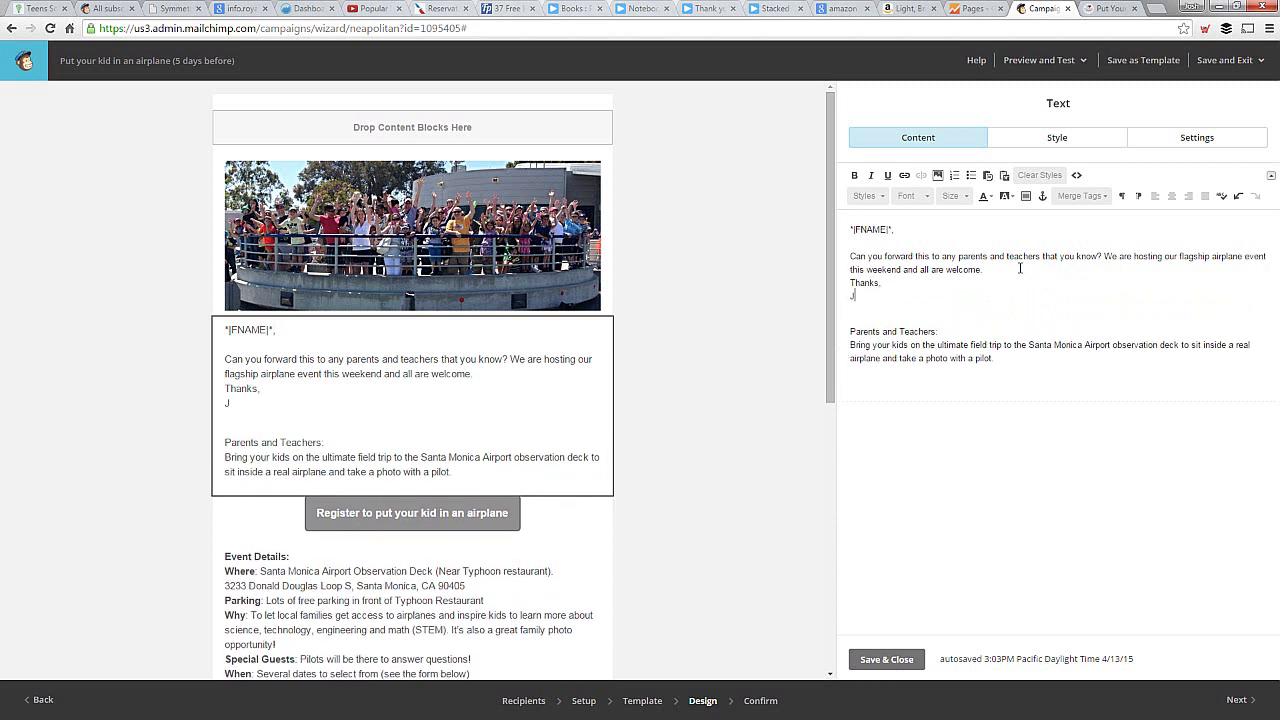
type("osh")
key("BackSpace")
key("BackSpace")
key("BackSpace")
type("-Josh")
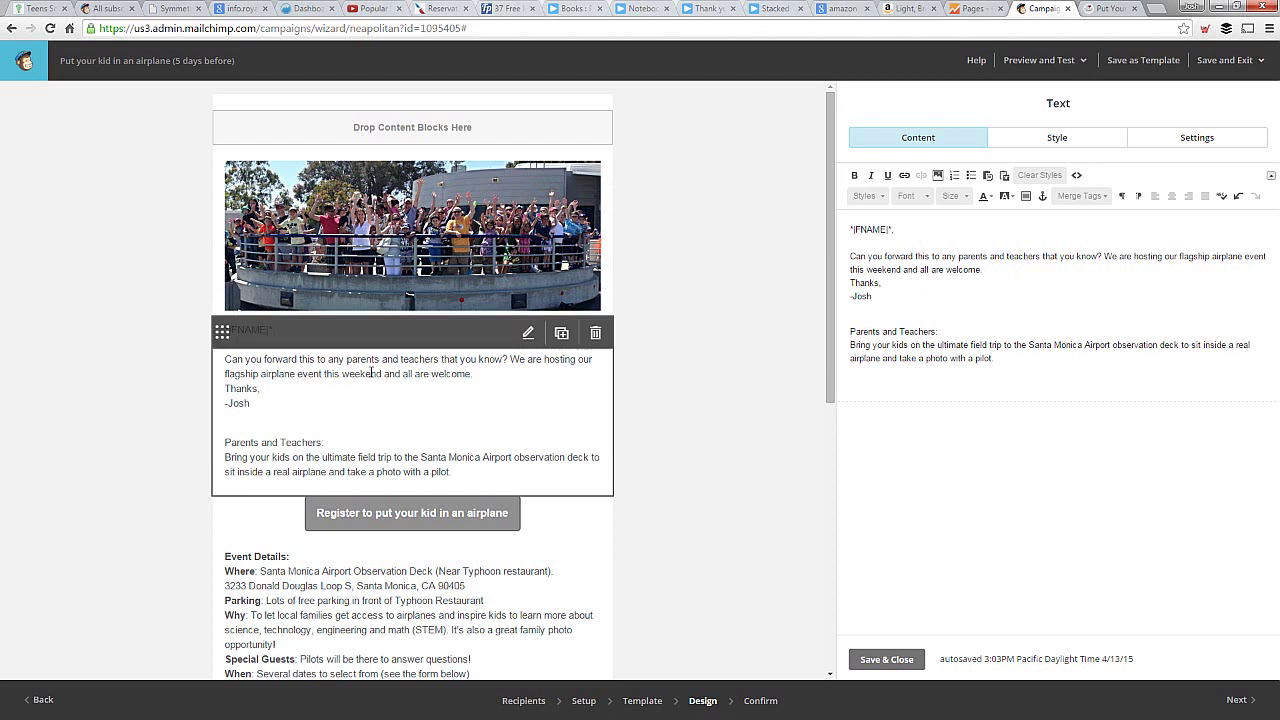
Step: Change the request to "parents or teachers" and extend "all are welcome" with "to attend and sit in an airplane"
double_click(997, 257)
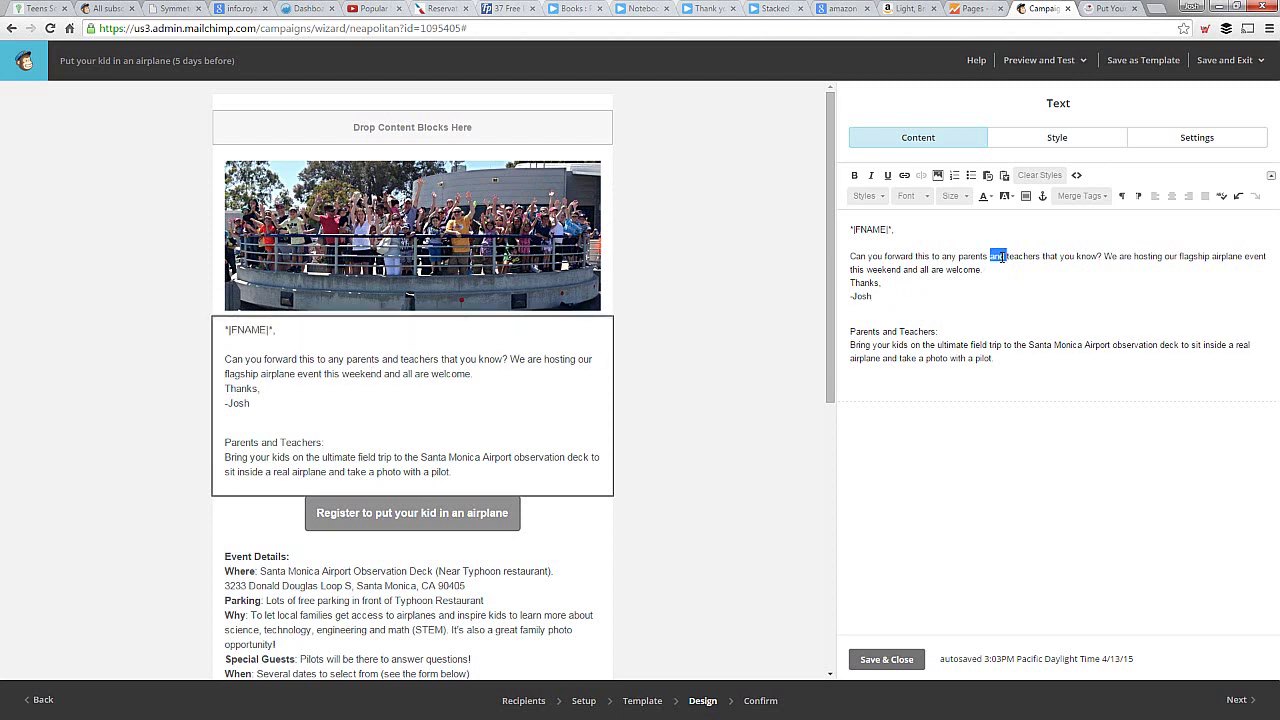
type("or")
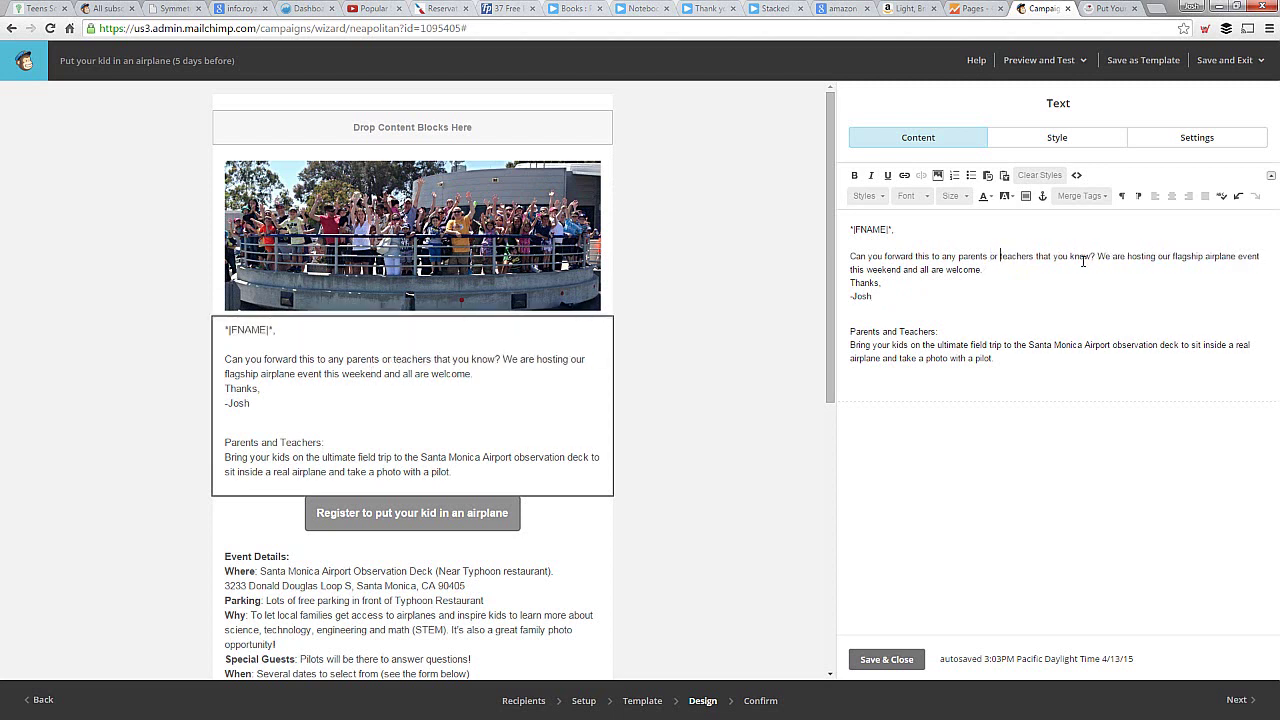
left_click(1095, 257)
left_click(983, 269)
type("to attend and sit in an airplane")
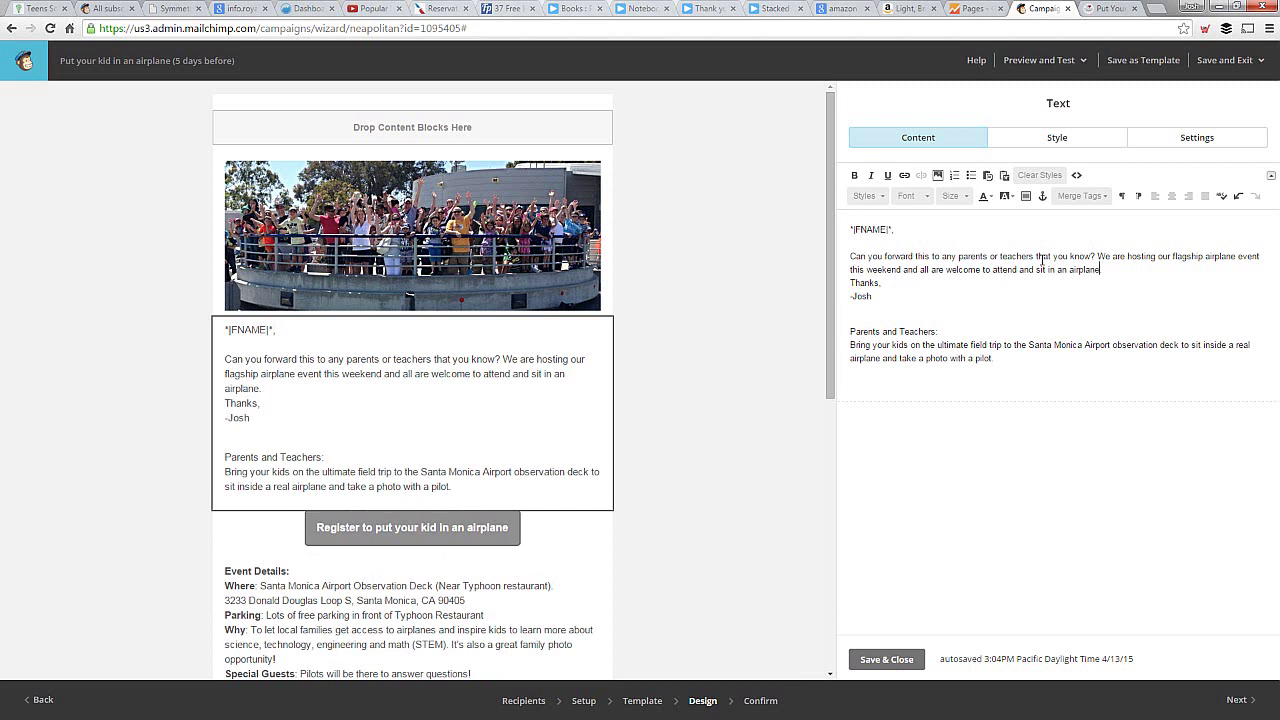
Step: Make the "Parents and Teachers:" heading bold, then save and close the introductory text block
left_click_drag(950, 335, 822, 341)
key("ctrl+b")
left_click(917, 347)
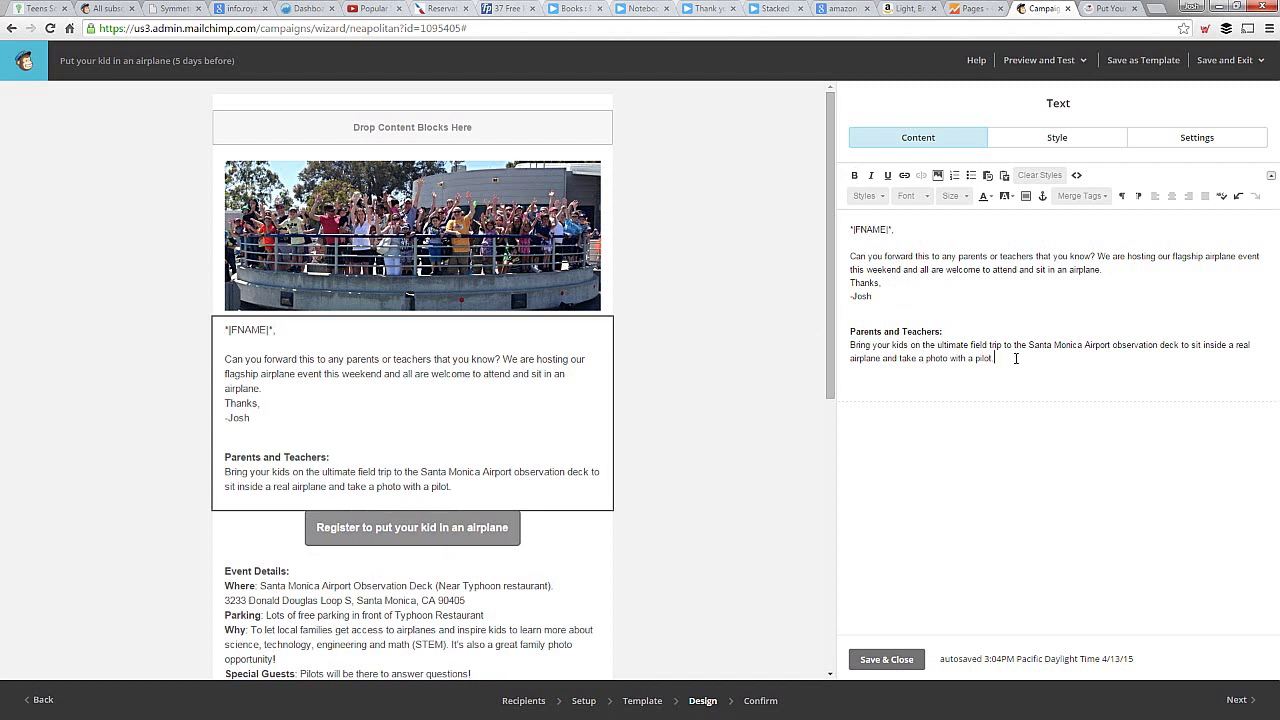
left_click(887, 664)
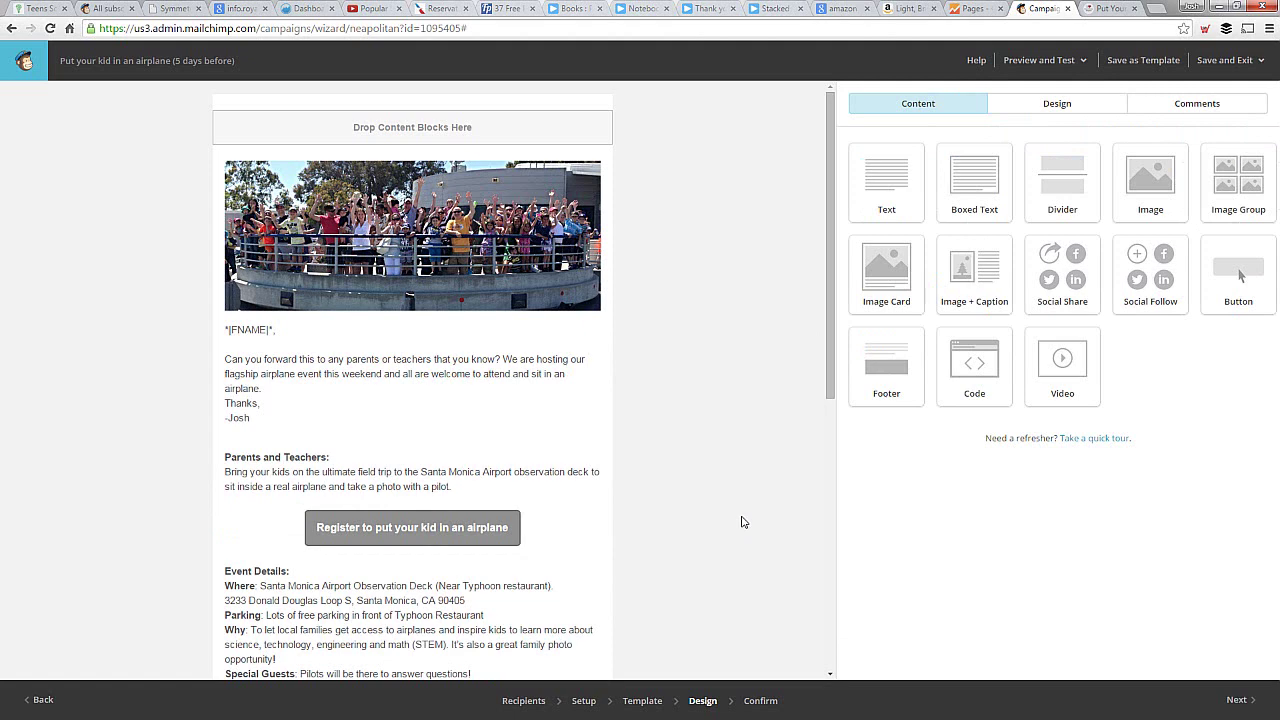
Step: Try adding "(register here)" after the Sunday, April 19th date in the event details text block
scroll(708, 512, "down", 2)
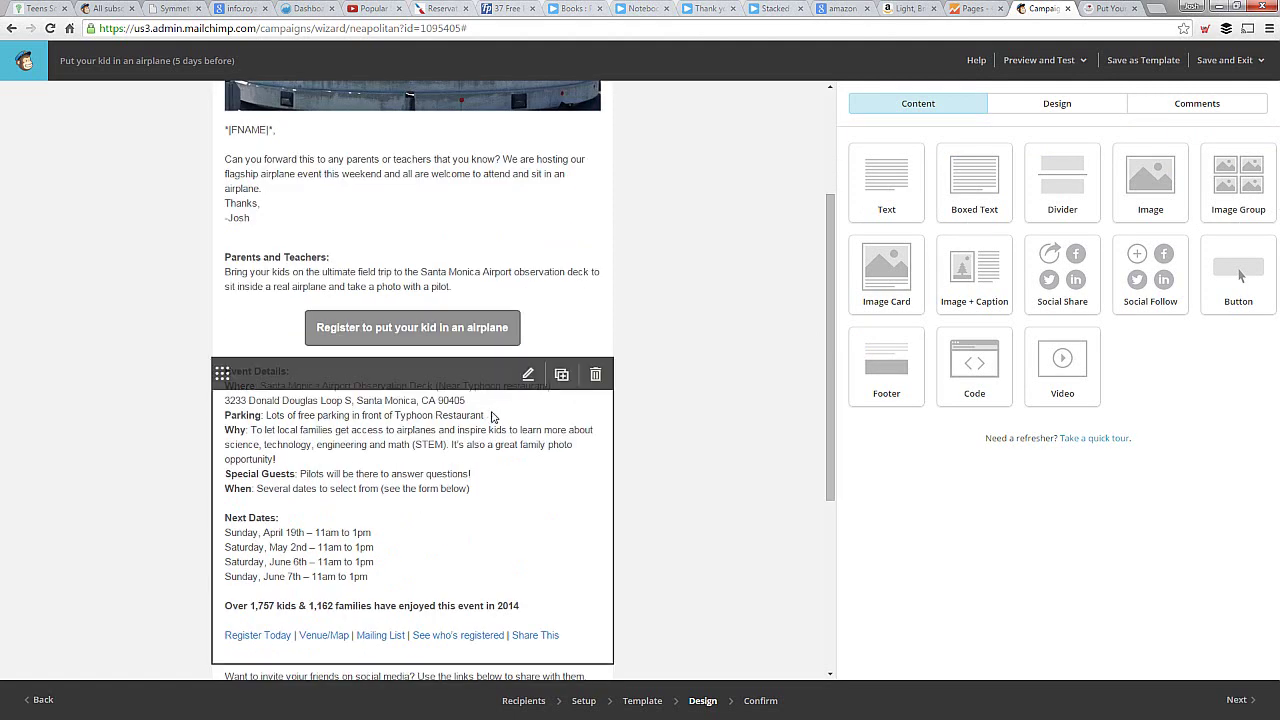
left_click(432, 463)
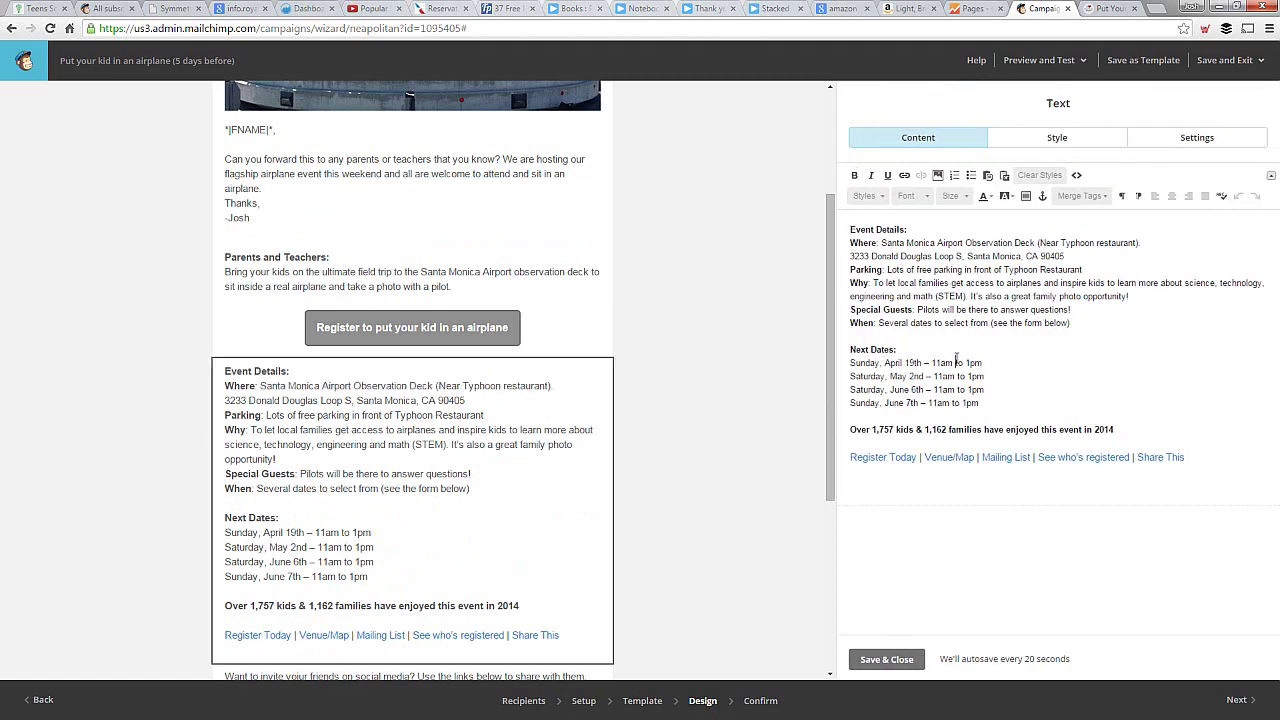
key("ctrl+a")
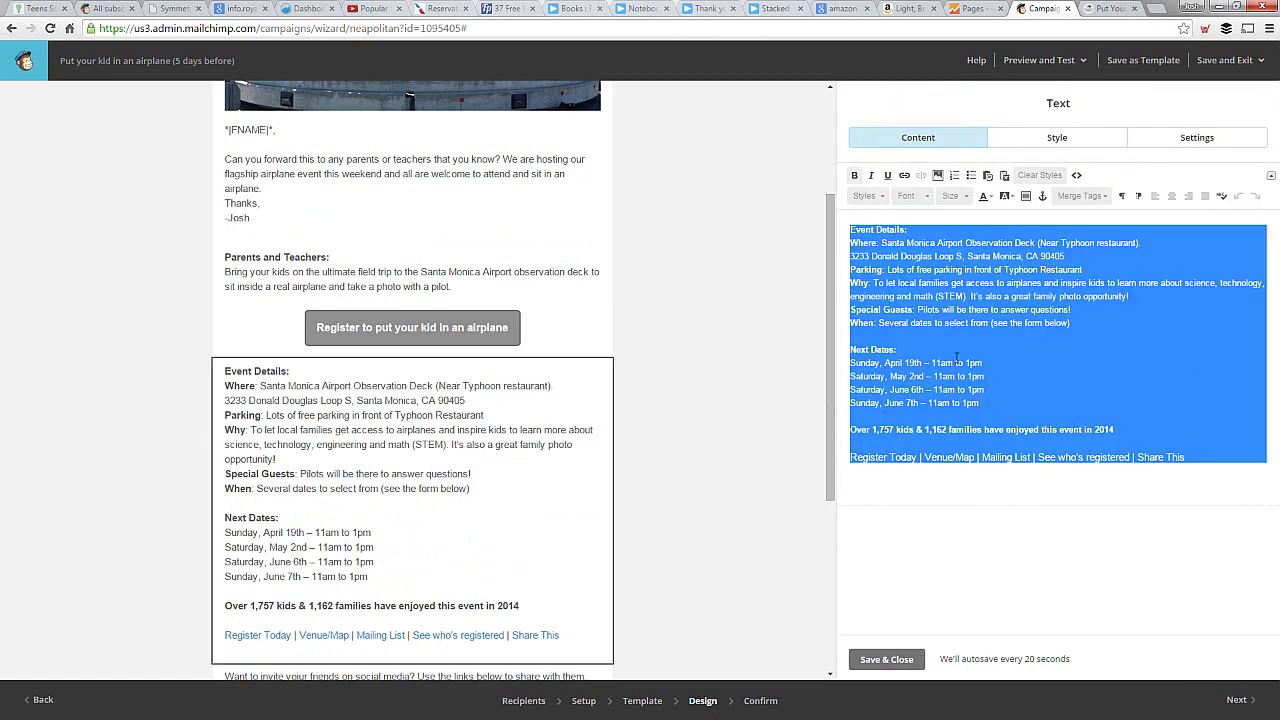
left_click(766, 371)
left_click(983, 310)
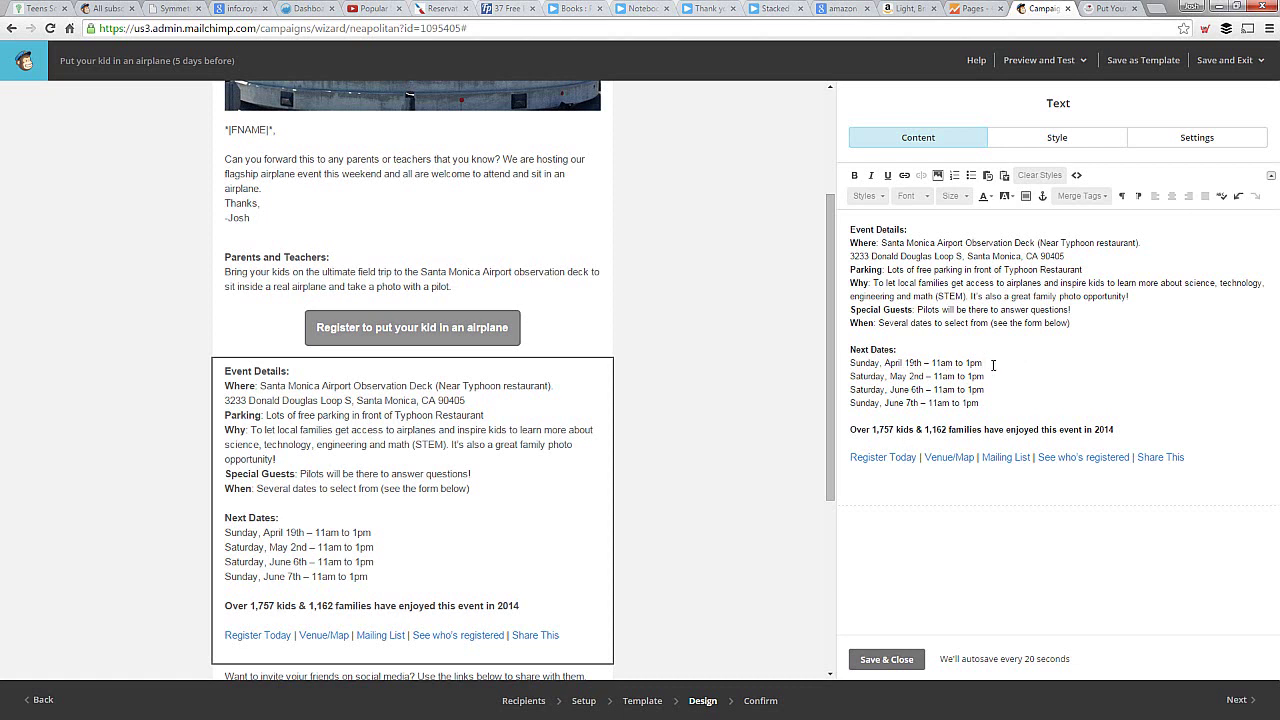
type("(register here)")
left_click_drag(1075, 366, 985, 368)
key("BackSpace")
left_click(888, 659)
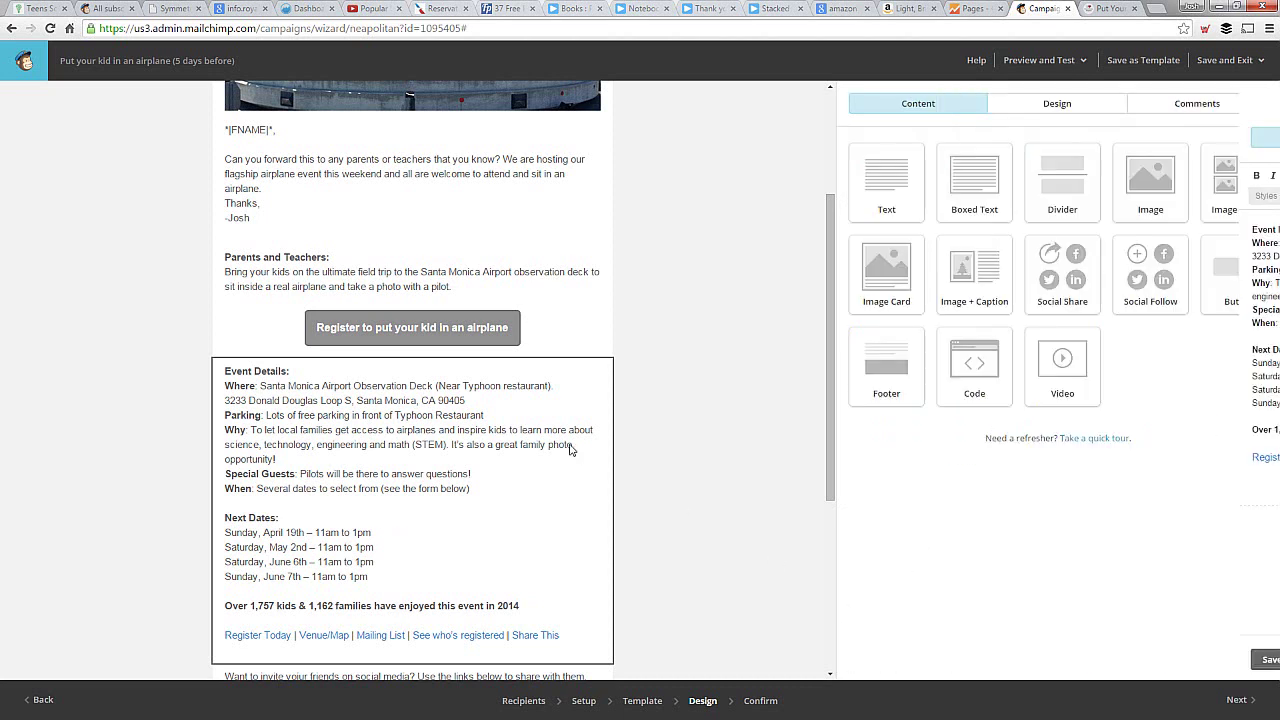
Step: Open the campaign in preview mode and examine the first name greeting and forwarding request in the mobile view
scroll(560, 482, "up", 2)
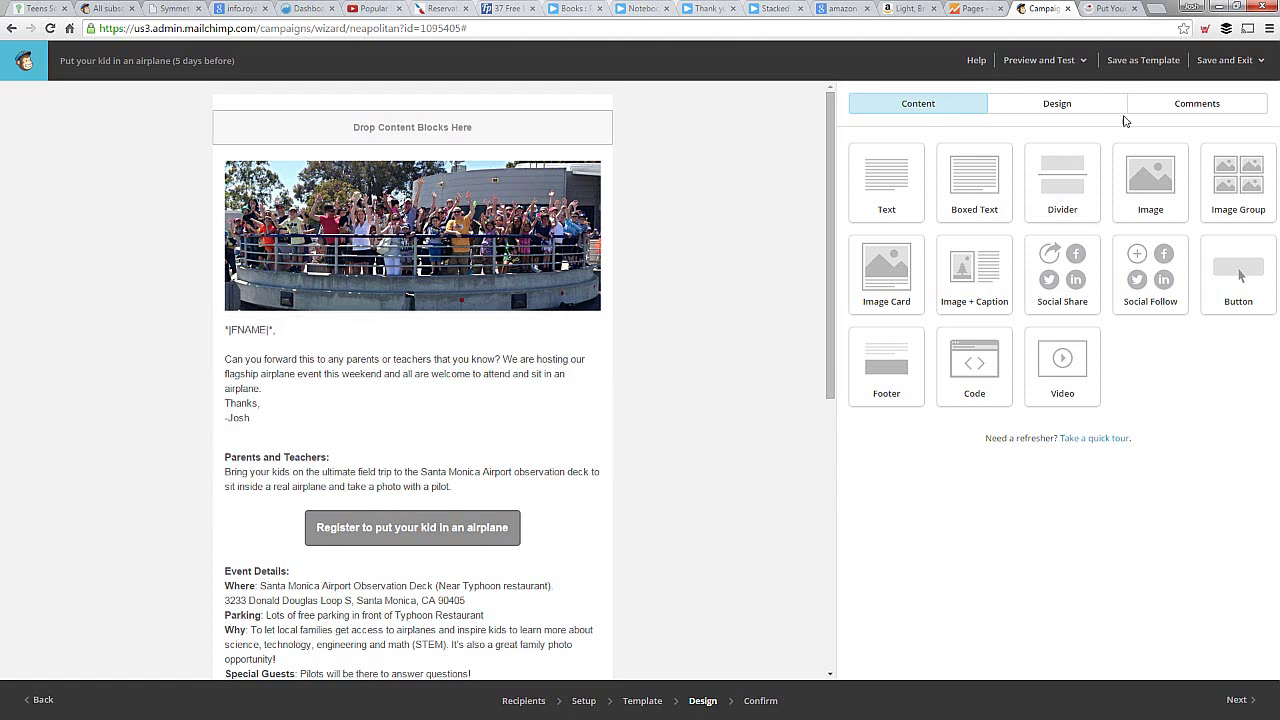
left_click(1064, 60)
left_click(1007, 90)
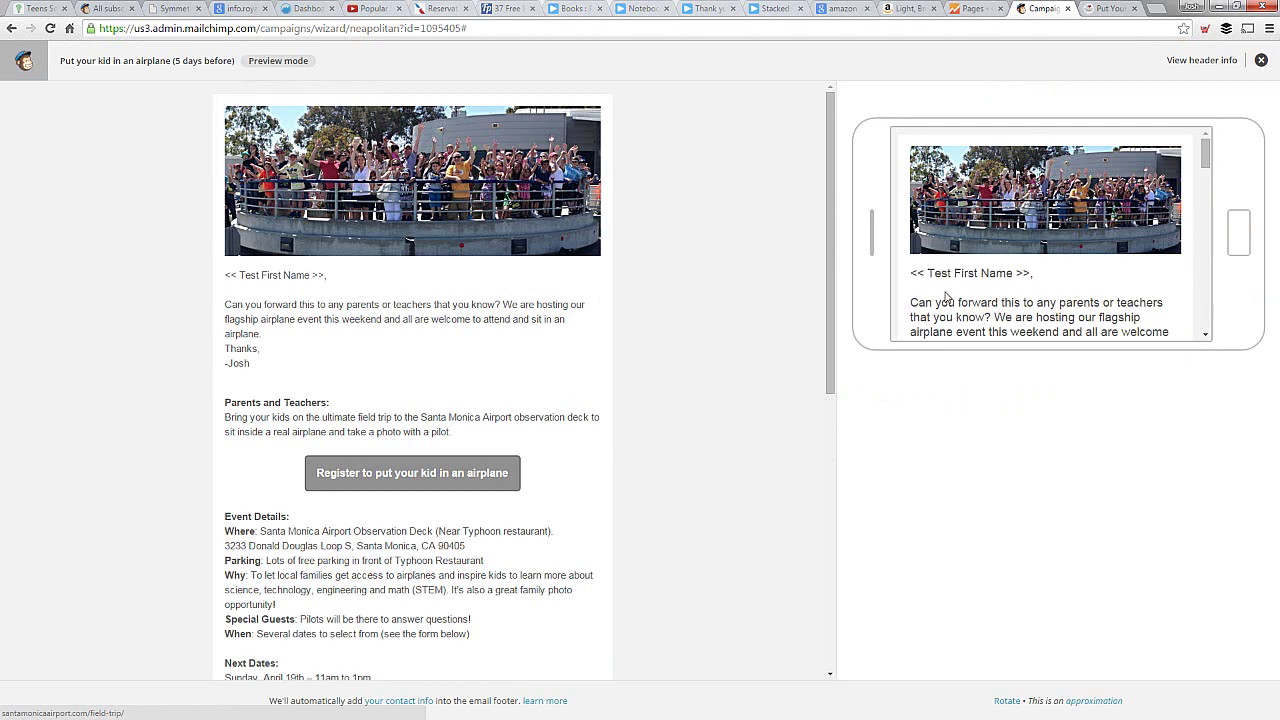
left_click_drag(910, 274, 1056, 277)
left_click(1056, 277)
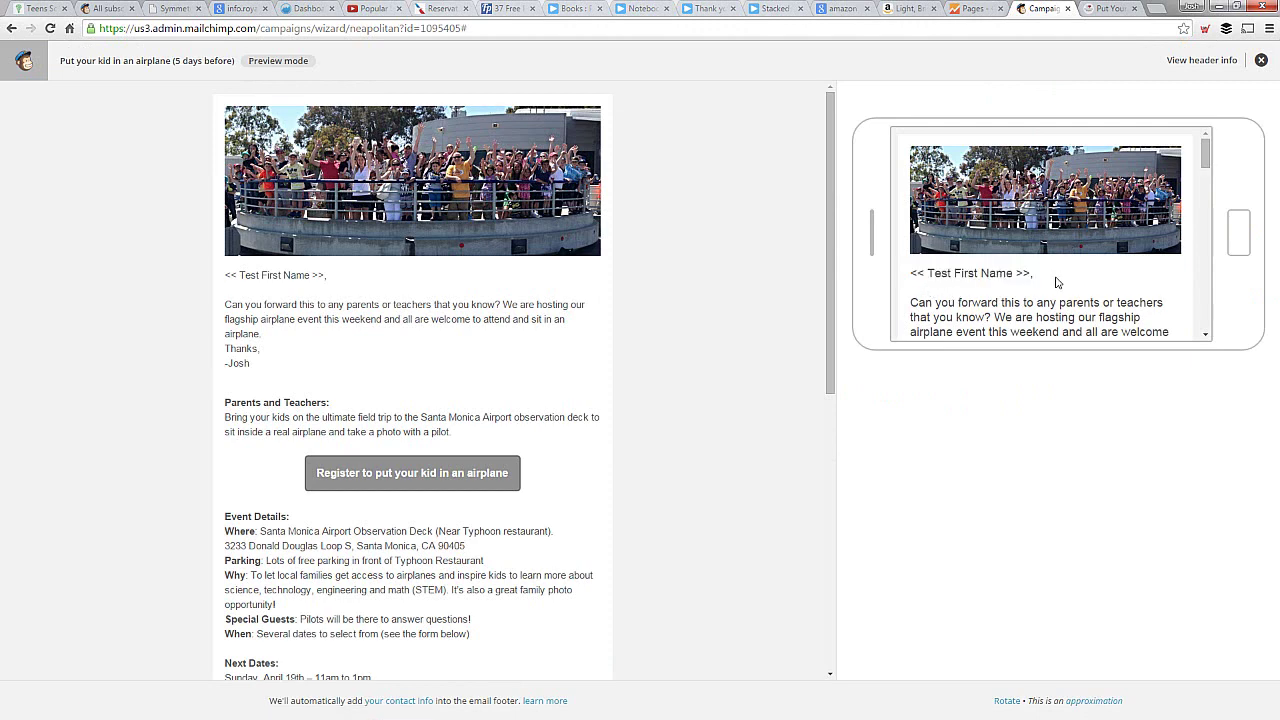
left_click_drag(1205, 157, 1207, 162)
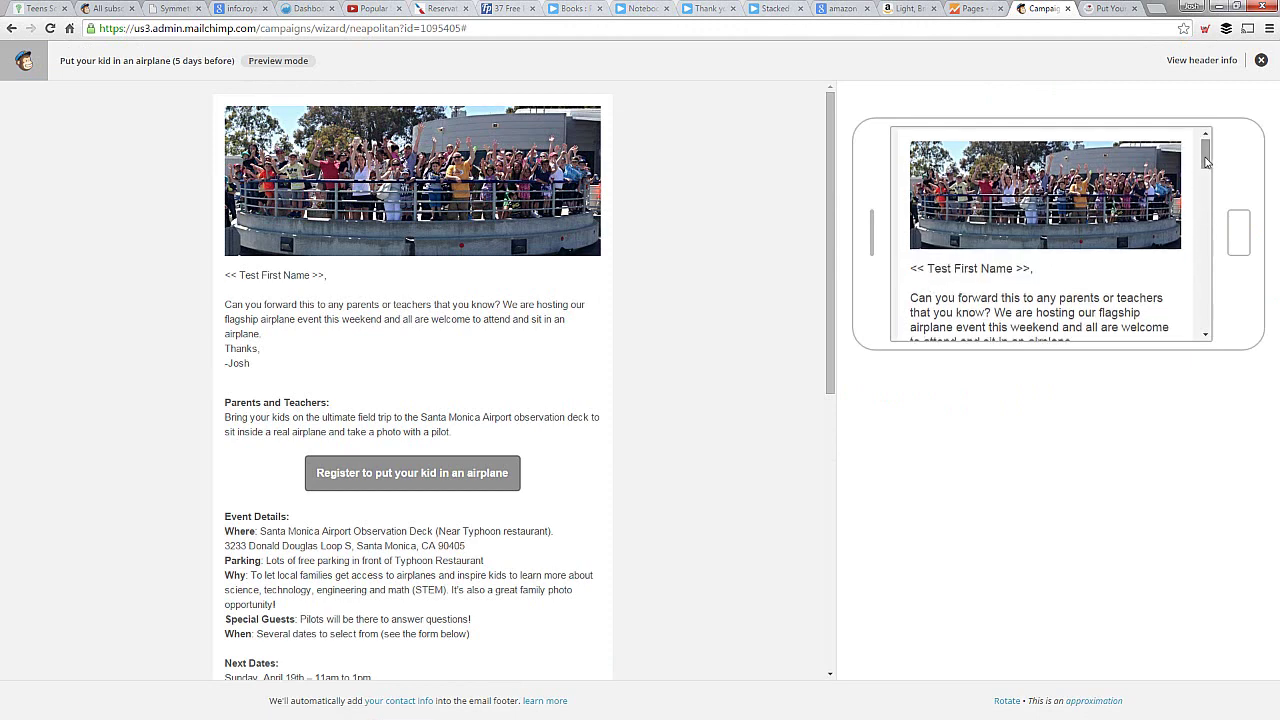
Step: Test the links of the header photo and the registration button, examine the field trip page, and close the opened pages
left_click(1064, 201)
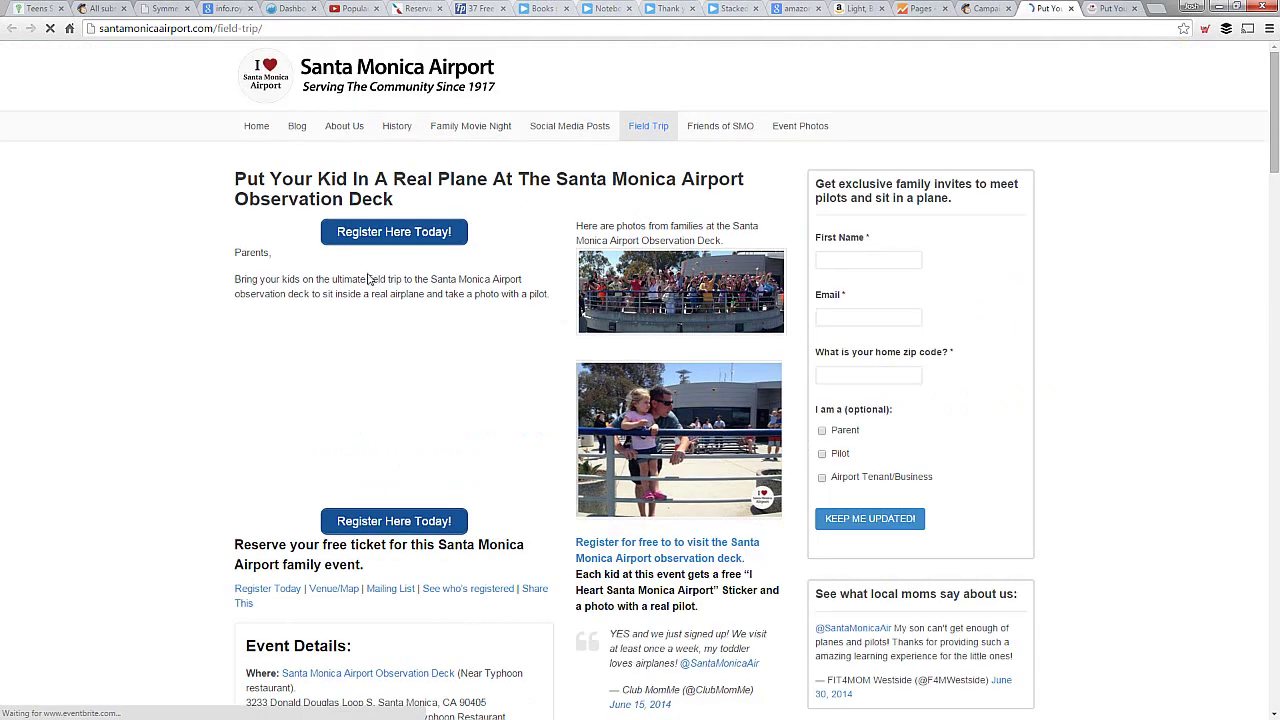
left_click(983, 8)
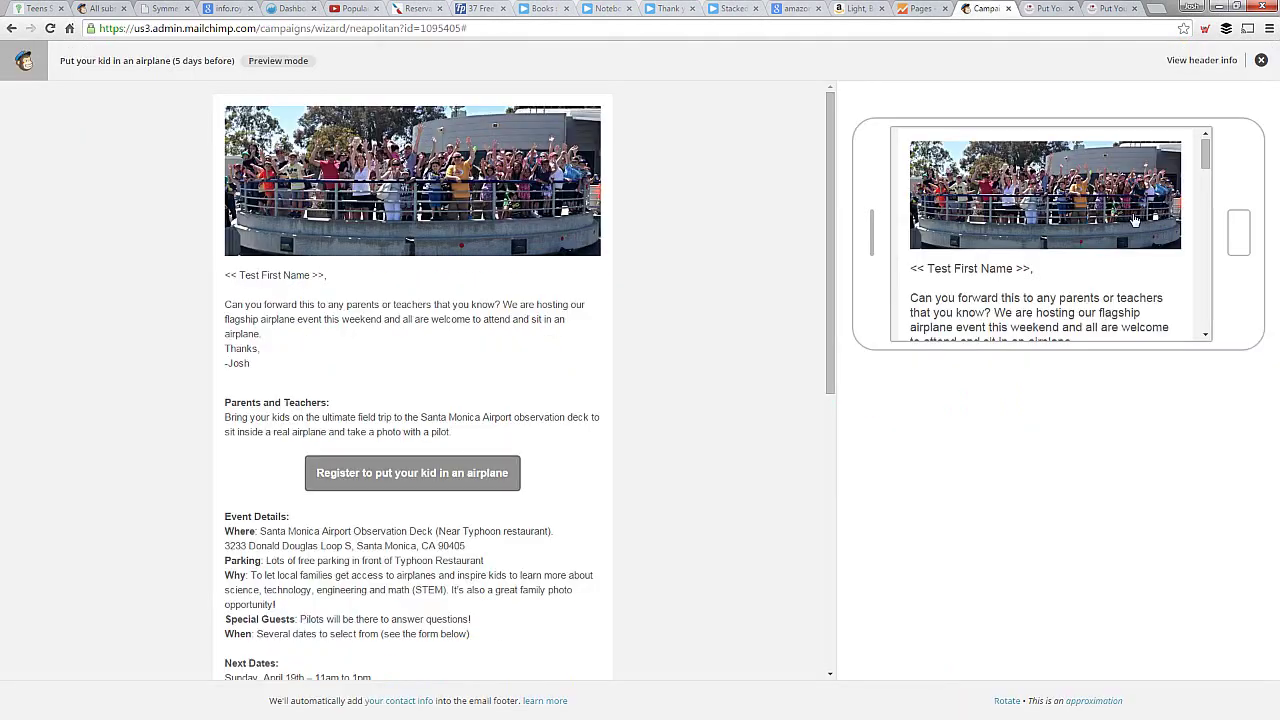
left_click(426, 480)
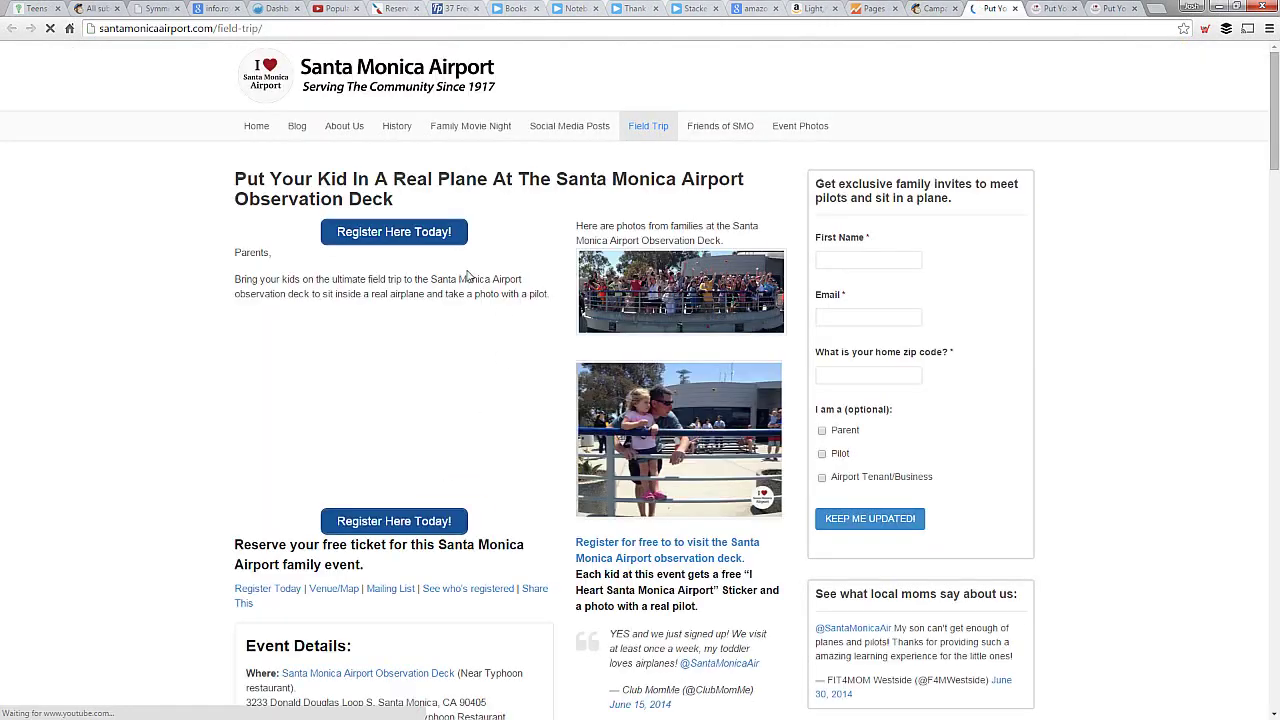
scroll(395, 405, "down", 7)
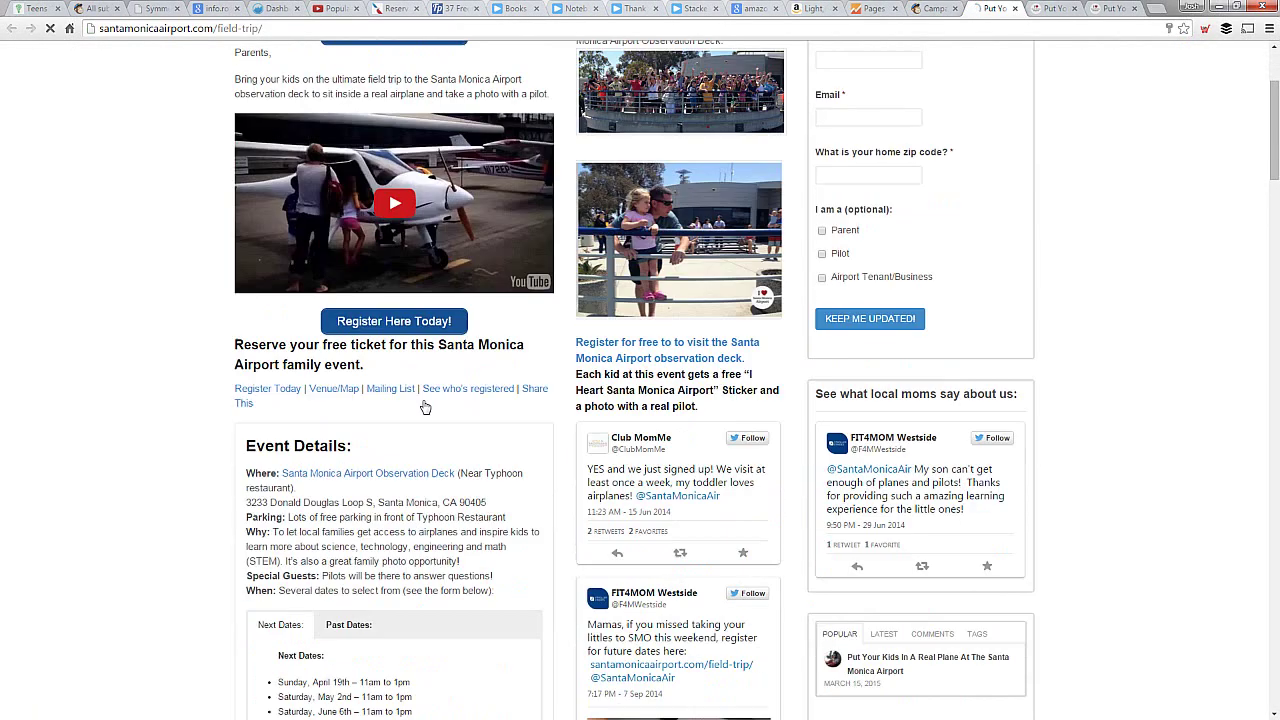
scroll(395, 405, "up", 7)
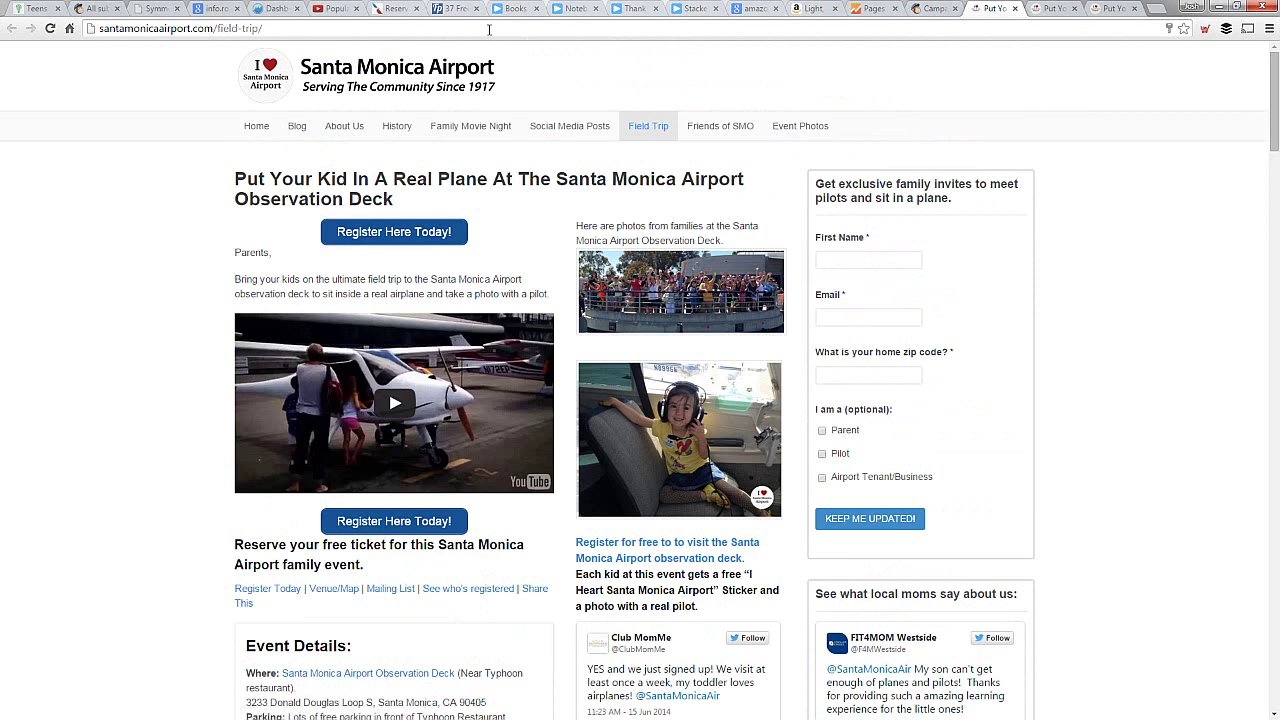
left_click(926, 8)
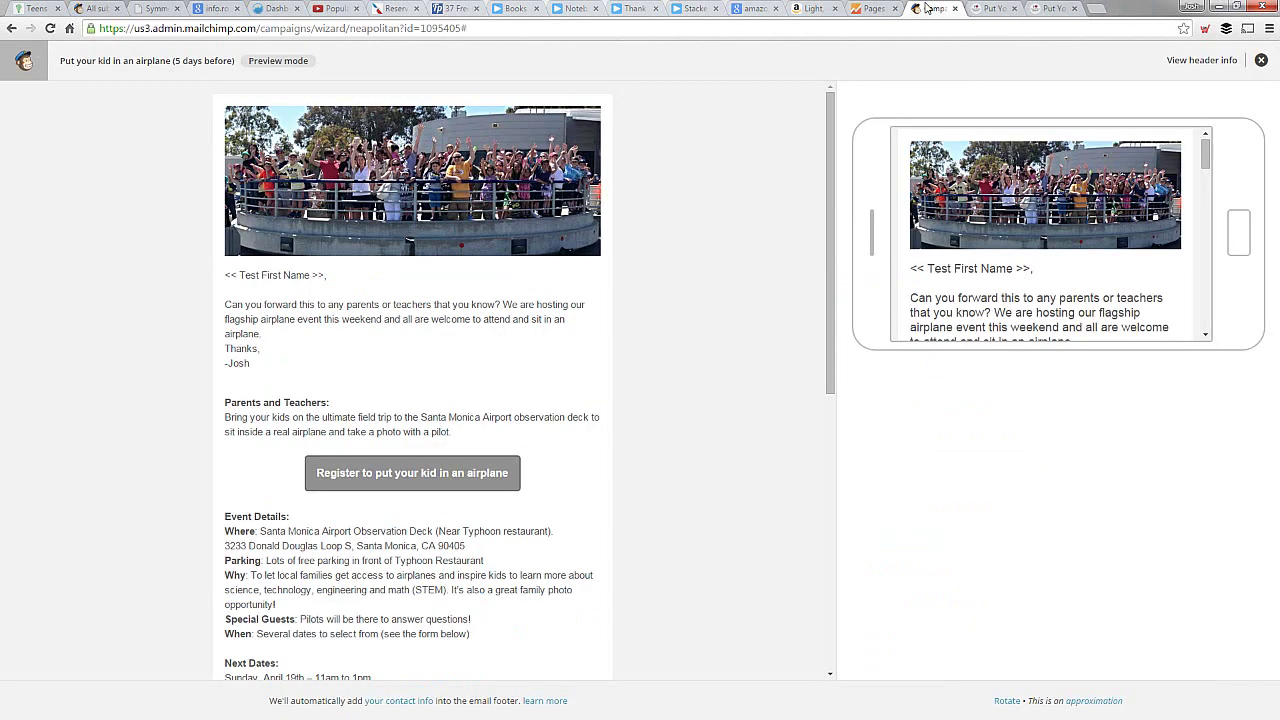
left_click(999, 8)
left_click(1014, 8)
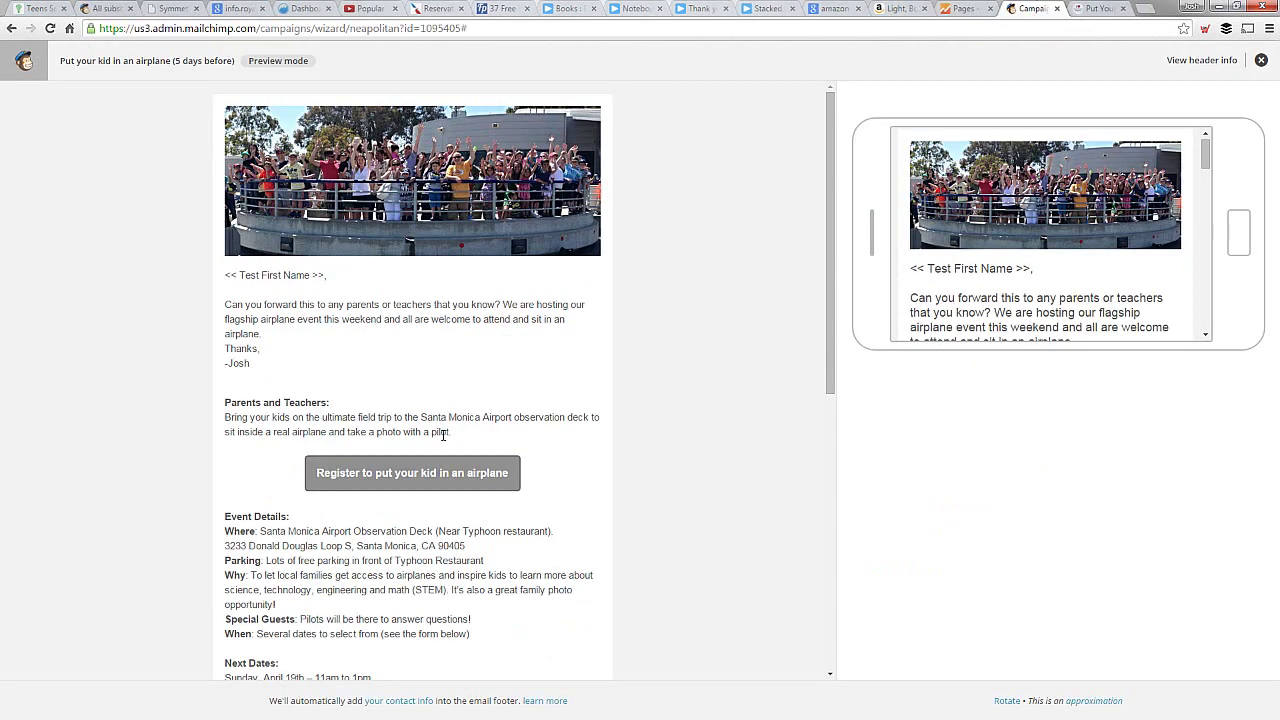
Step: Test a link below the registration button in the mobile preview and leave preview mode
scroll(991, 295, "down", 4)
scroll(991, 295, "down", 5)
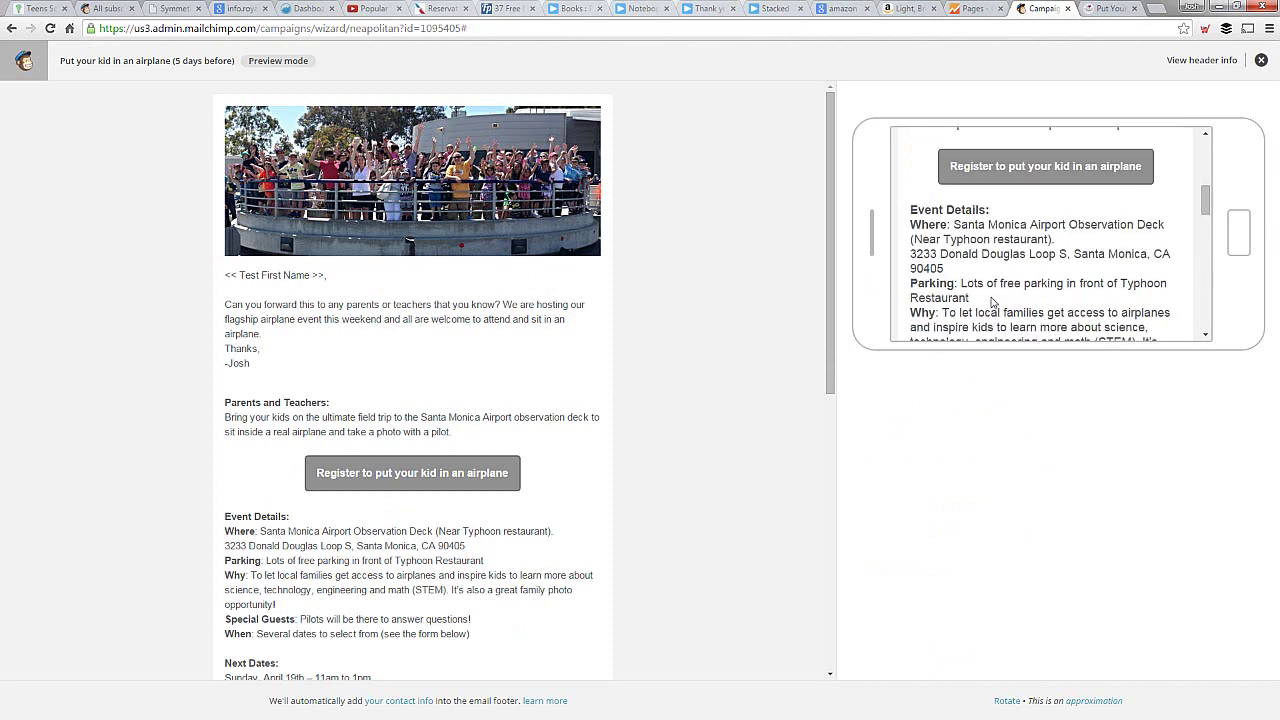
left_click(945, 315)
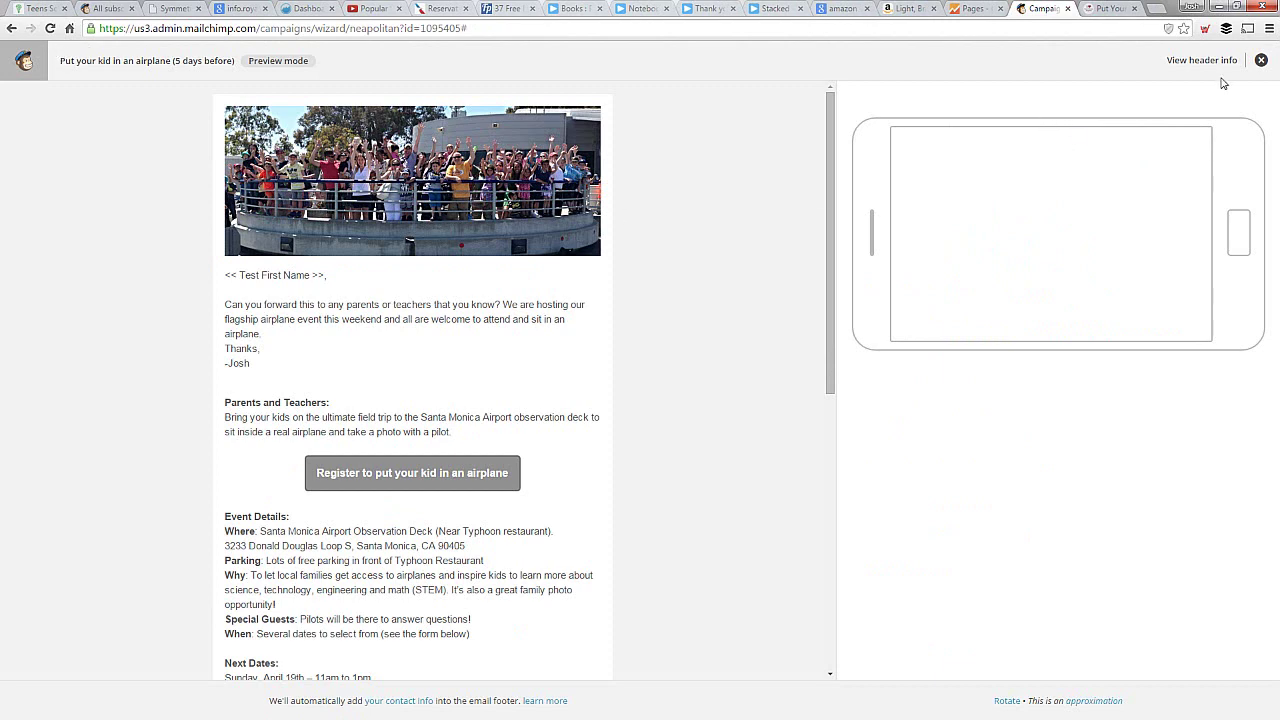
left_click(1261, 62)
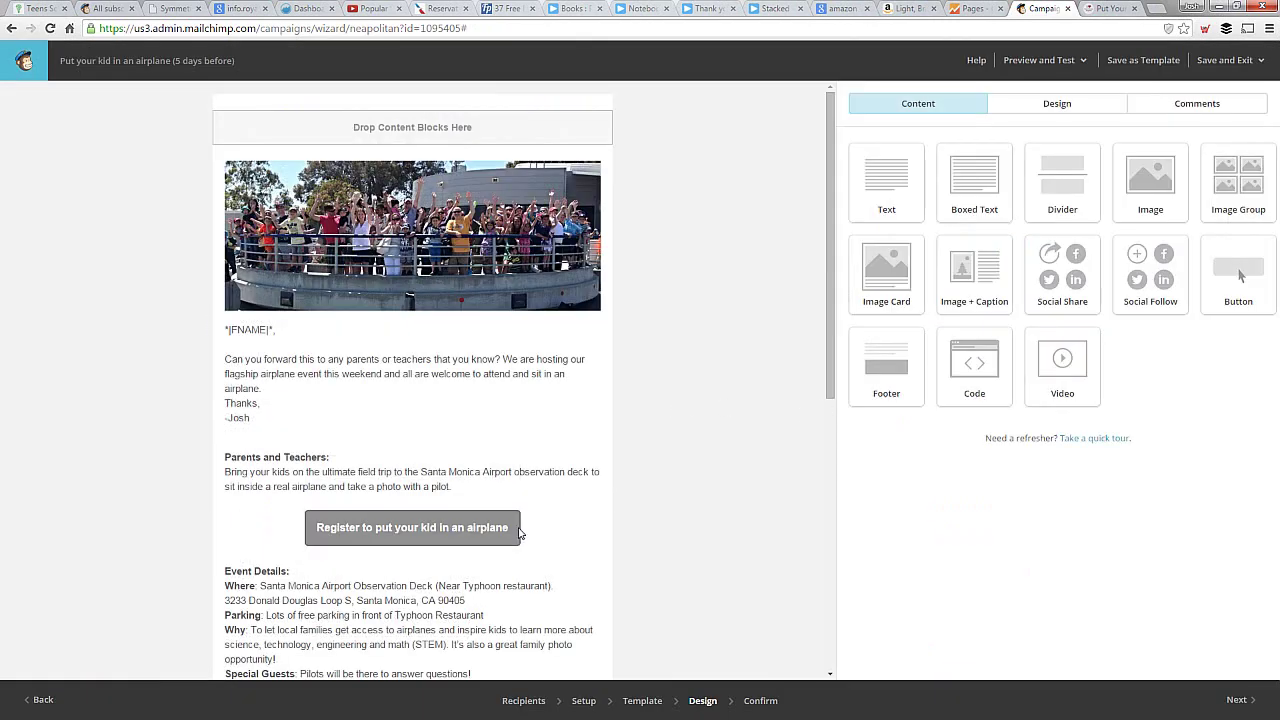
Step: Set the "Register Today" link in the event details text block to open in a new window, and save and close the block
scroll(290, 580, "down", 2)
left_click(261, 642)
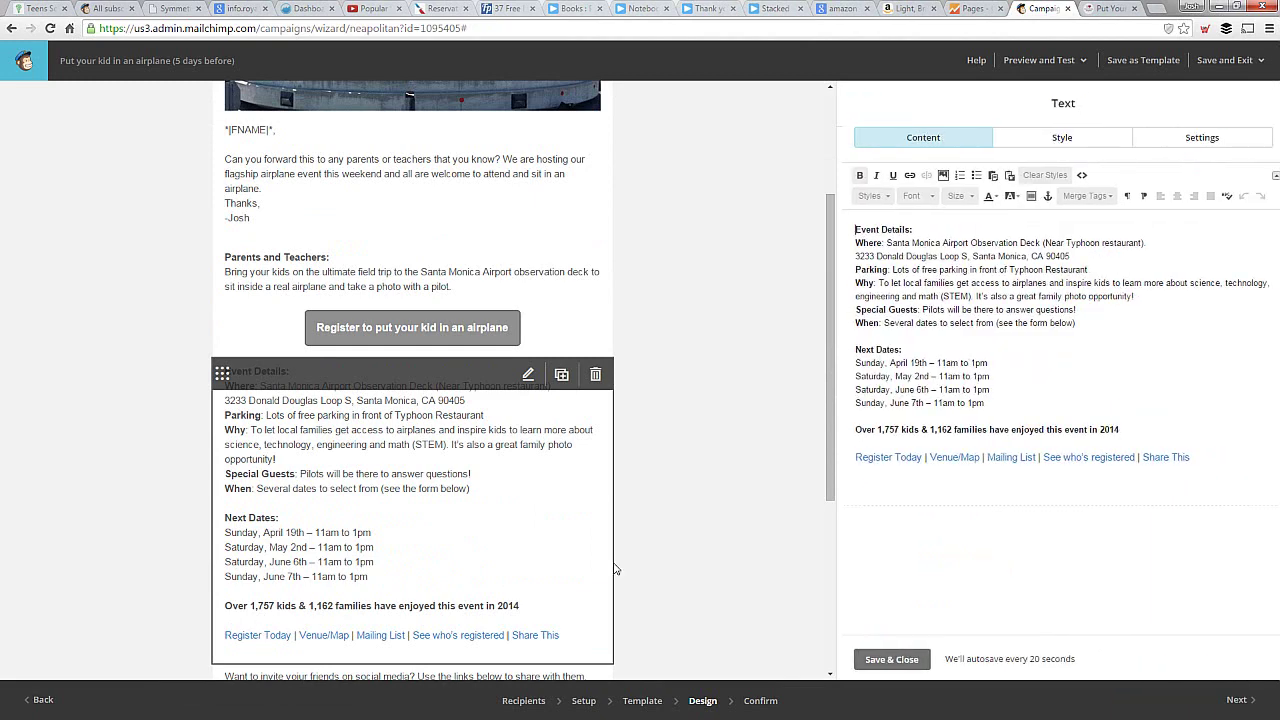
mouse_move(914, 457)
left_mouse_down()
mouse_move(852, 458)
mouse_move(914, 457)
left_mouse_up()
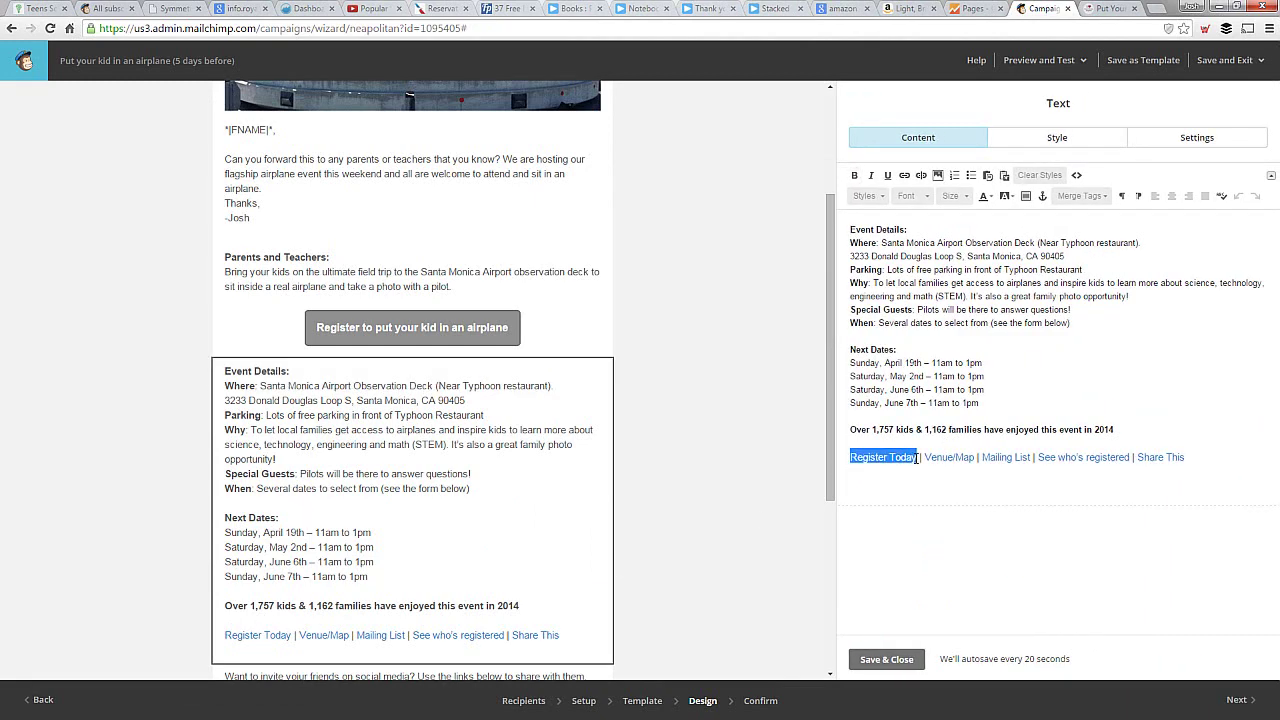
left_click(904, 175)
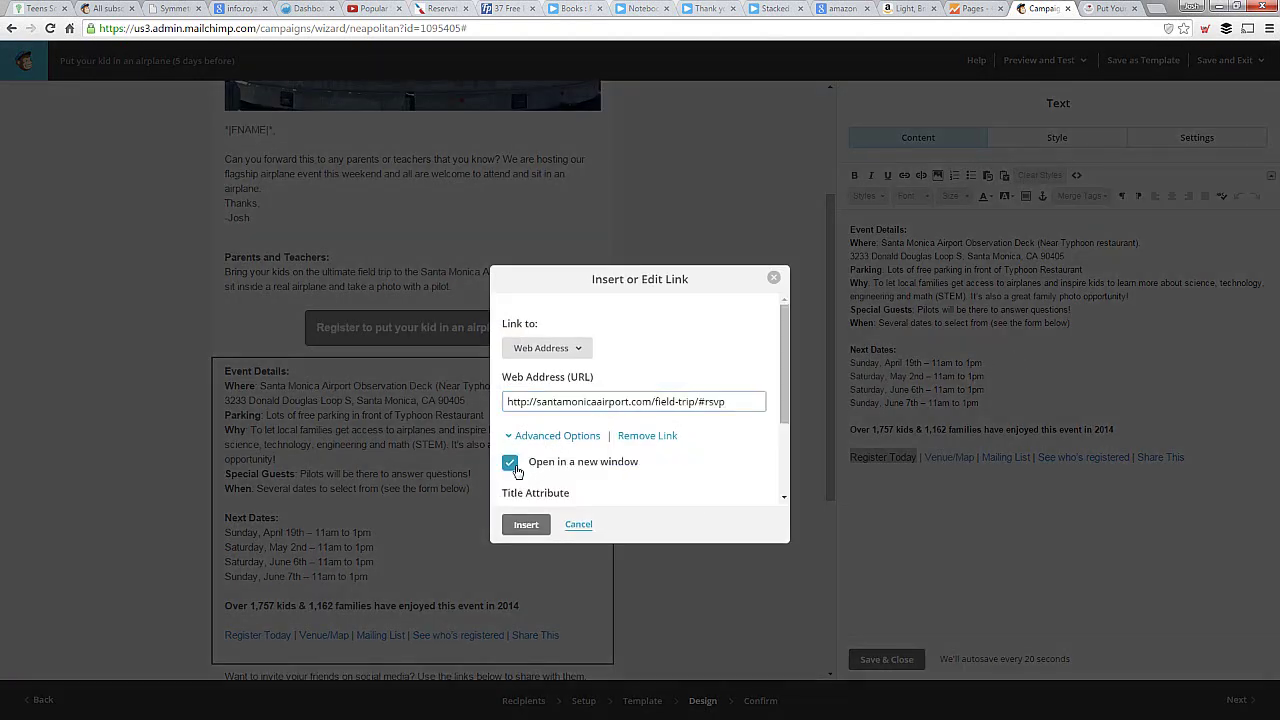
left_click(526, 524)
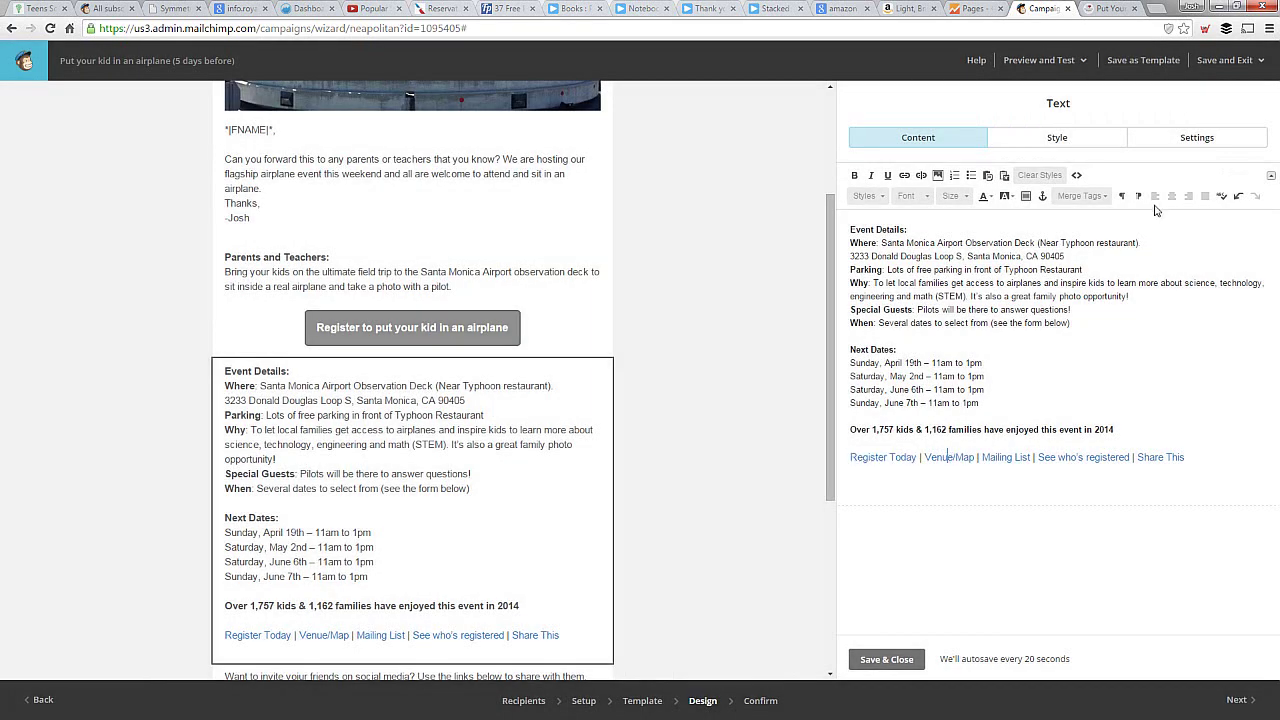
left_click(887, 659)
Step: Test the "Register Today" link in preview mode, examine the field trip page it opens, and close that page
left_click(1055, 60)
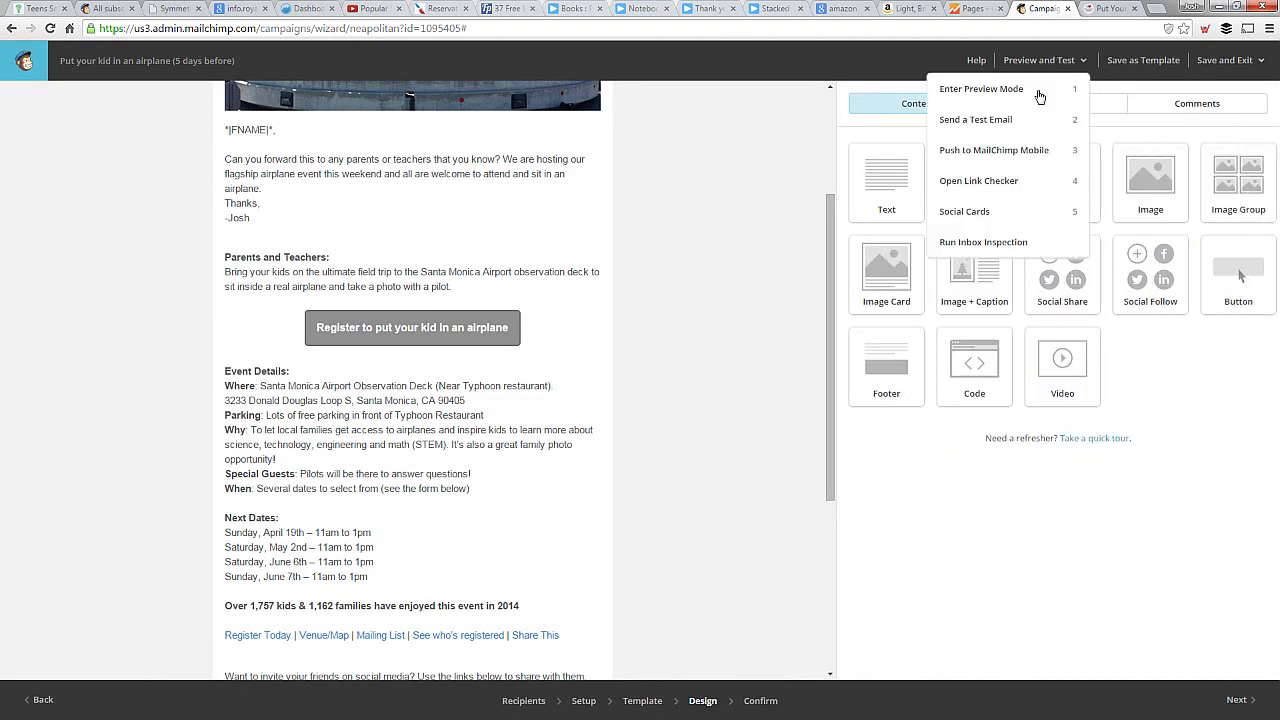
left_click(1039, 92)
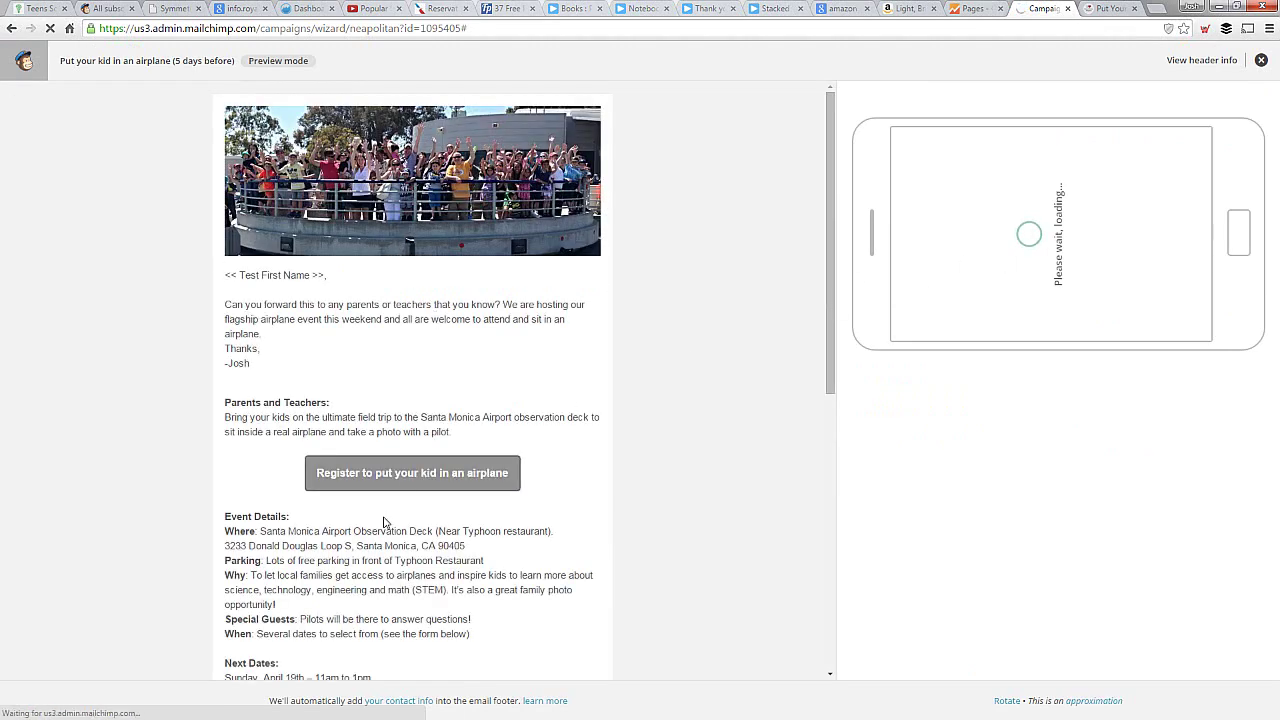
scroll(385, 522, "down", 5)
left_click(253, 389)
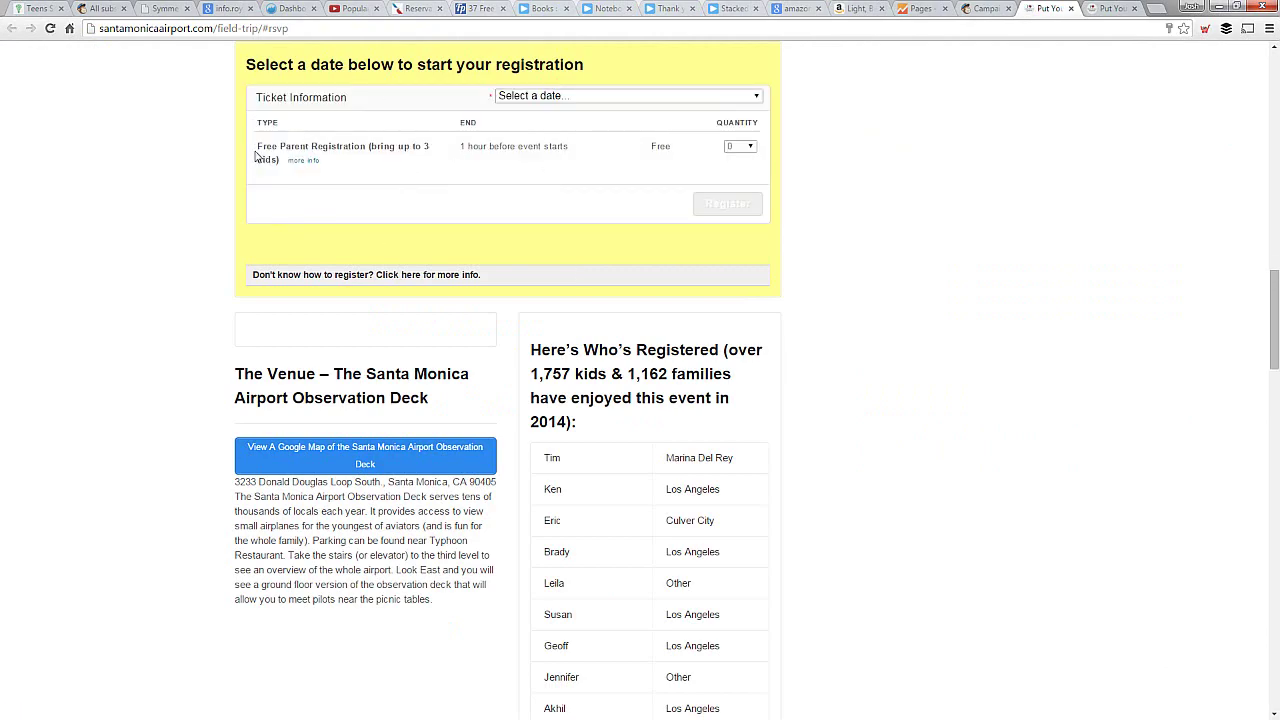
scroll(685, 275, "up", 10)
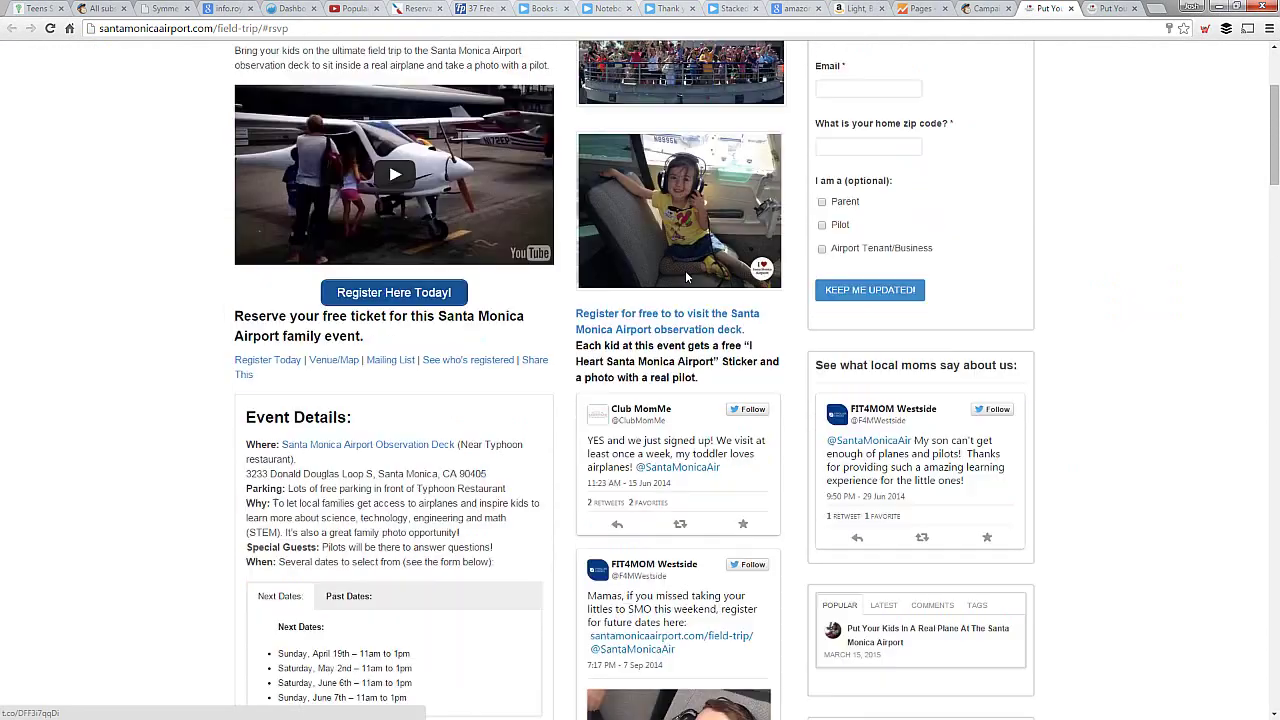
scroll(526, 194, "up", 3)
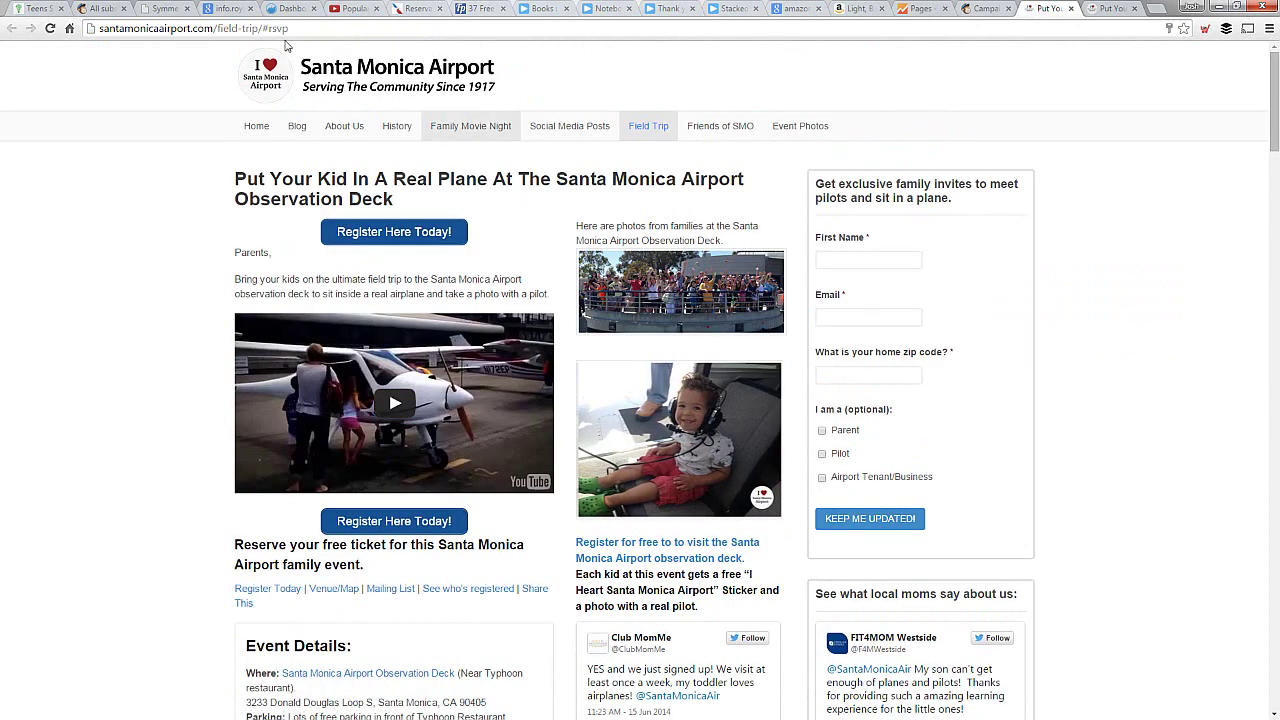
left_click(1133, 10)
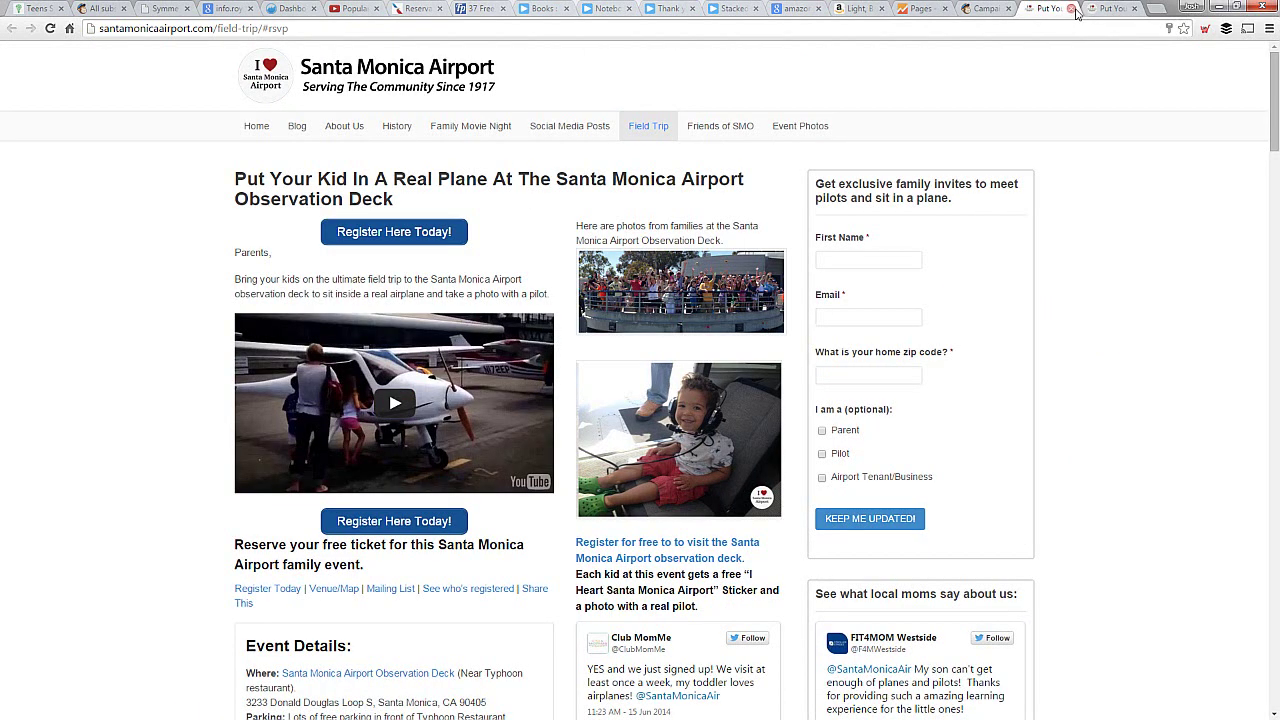
left_click(986, 8)
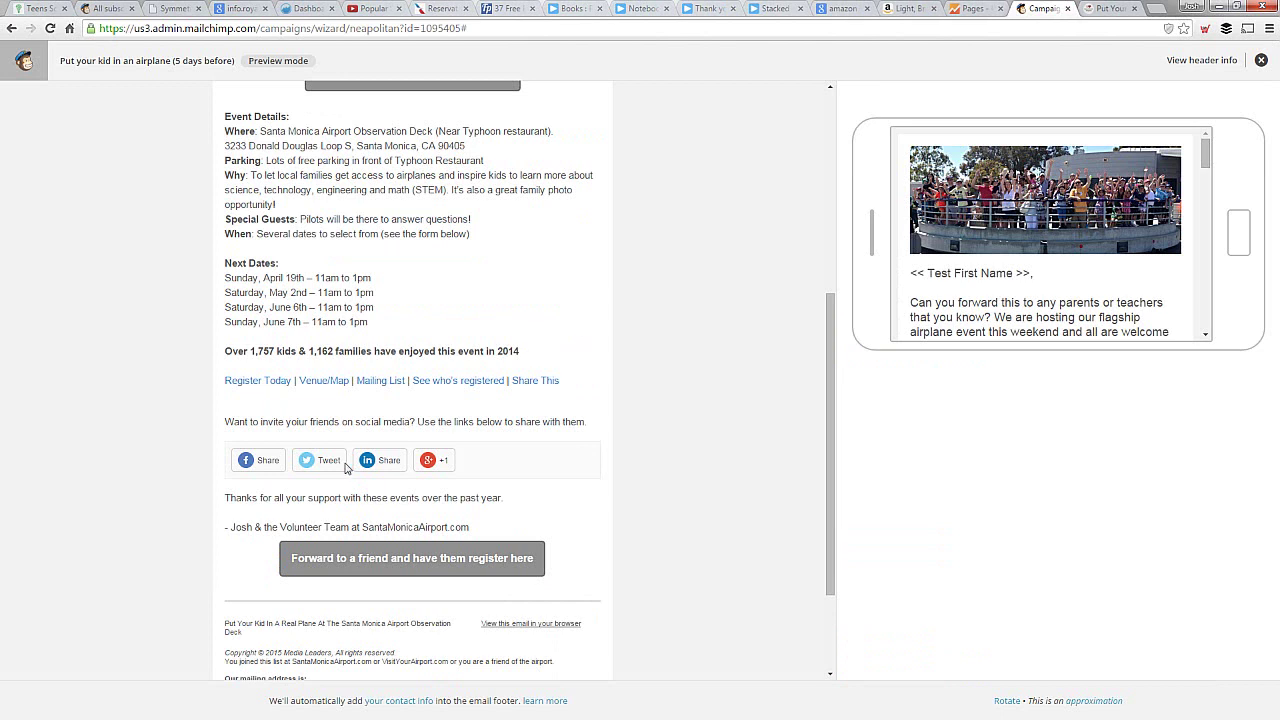
Step: Examine the social media invitation sentence above the share buttons in the preview and leave preview mode
left_click_drag(224, 424, 515, 422)
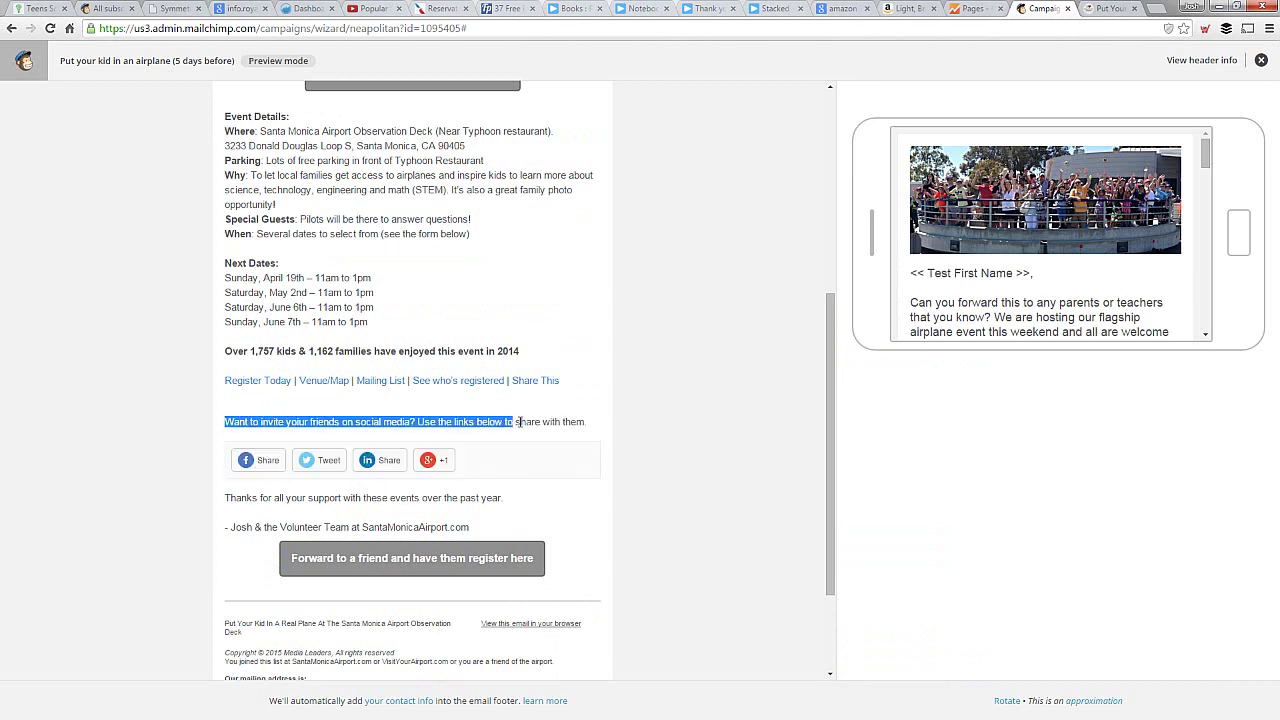
left_click(519, 422)
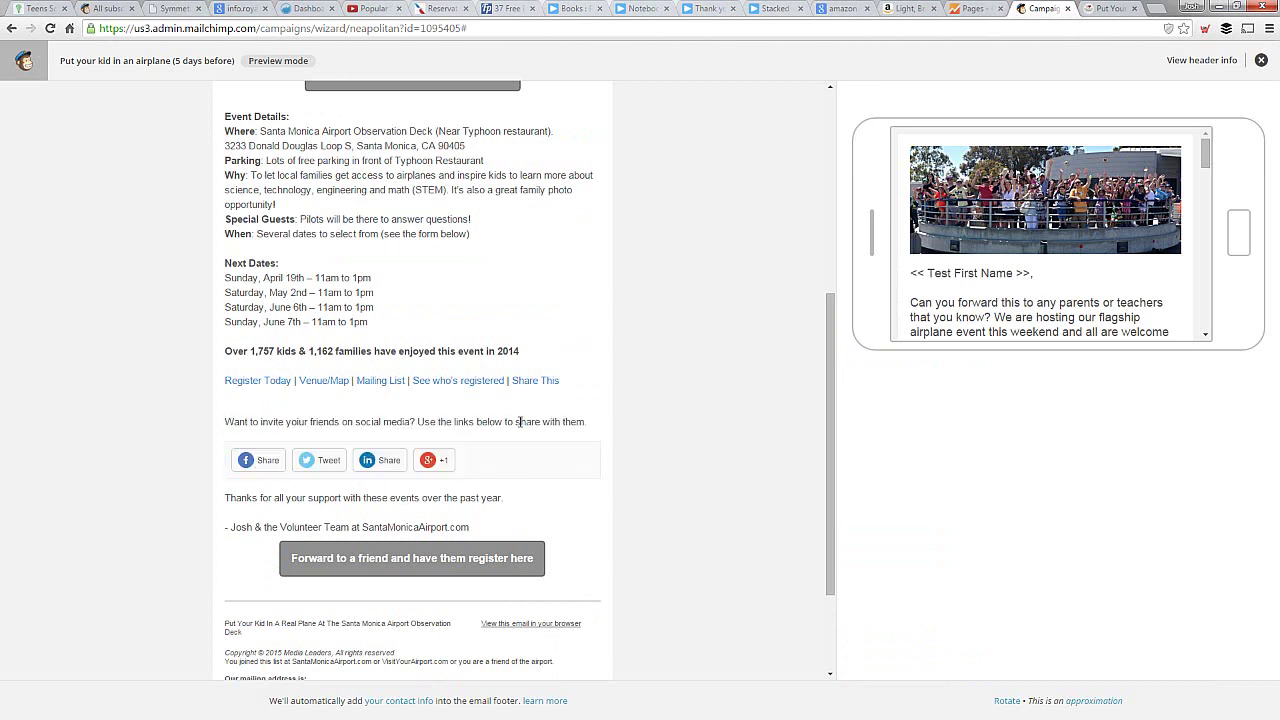
left_click(1262, 61)
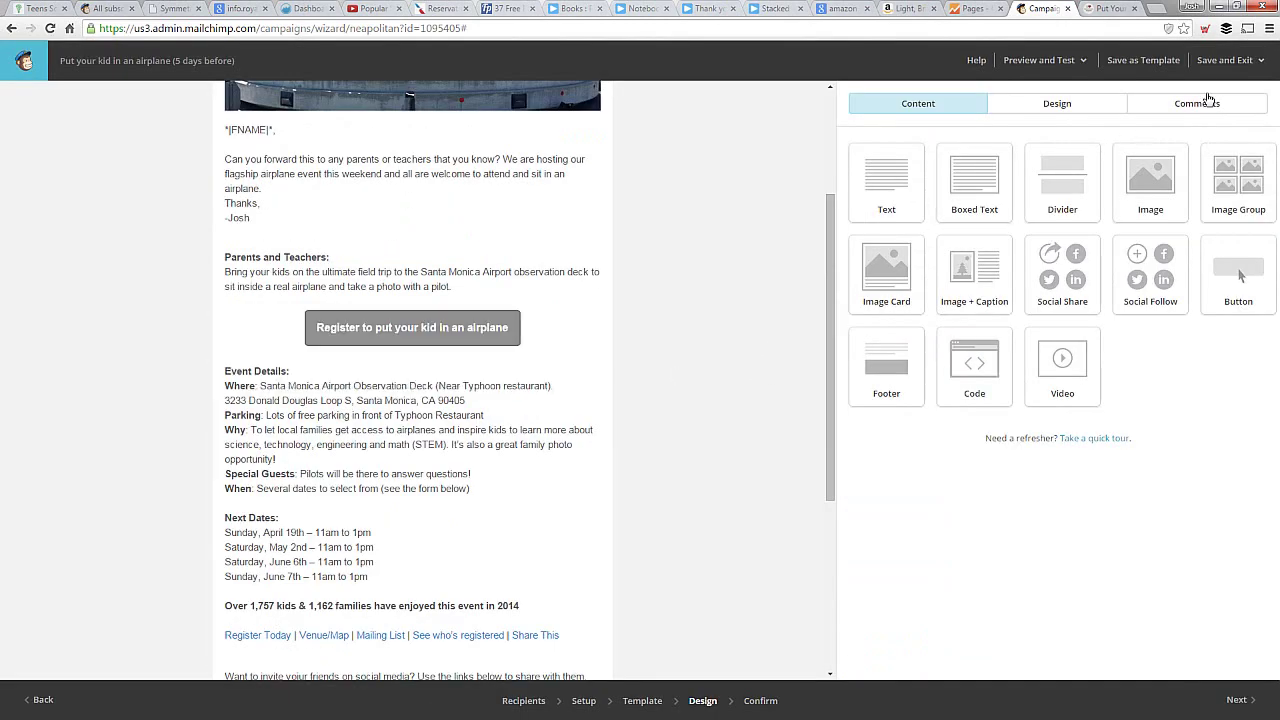
Step: Save and exit to the reports, and examine the "Put your kid in an airplane" report's statistics, 24-hour performance and top links clicked
left_click(1220, 62)
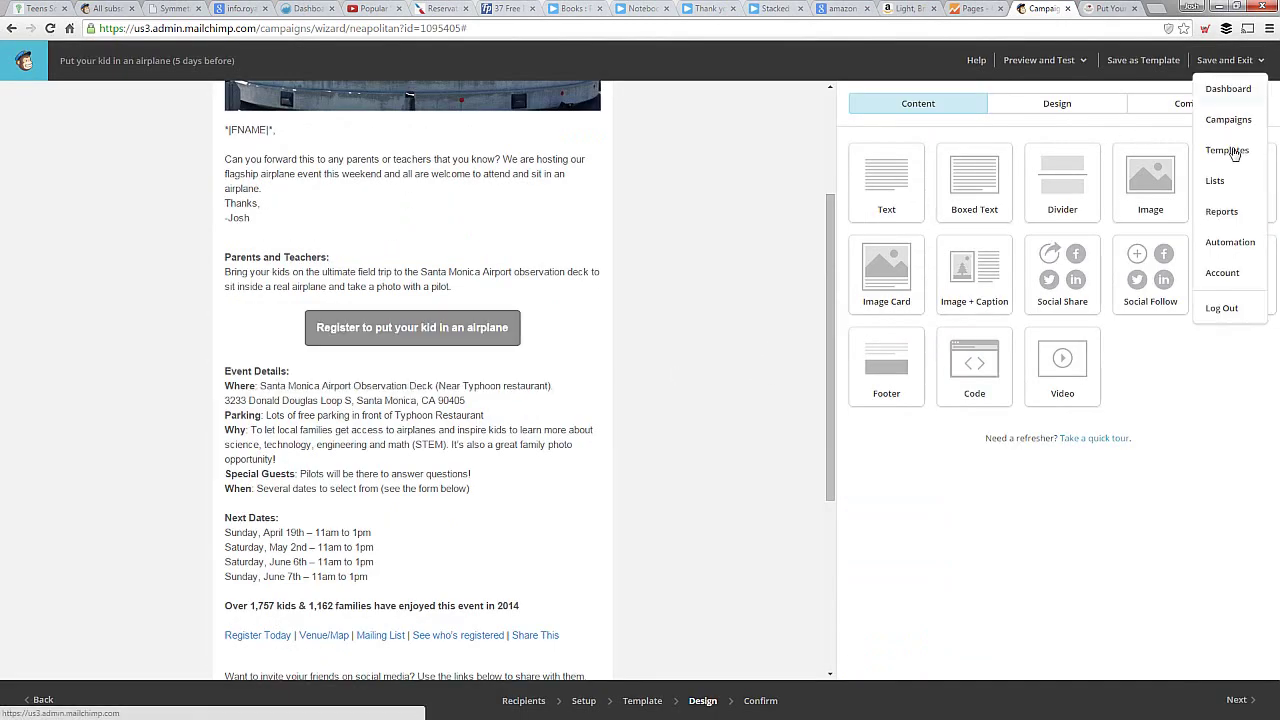
left_click(1222, 211)
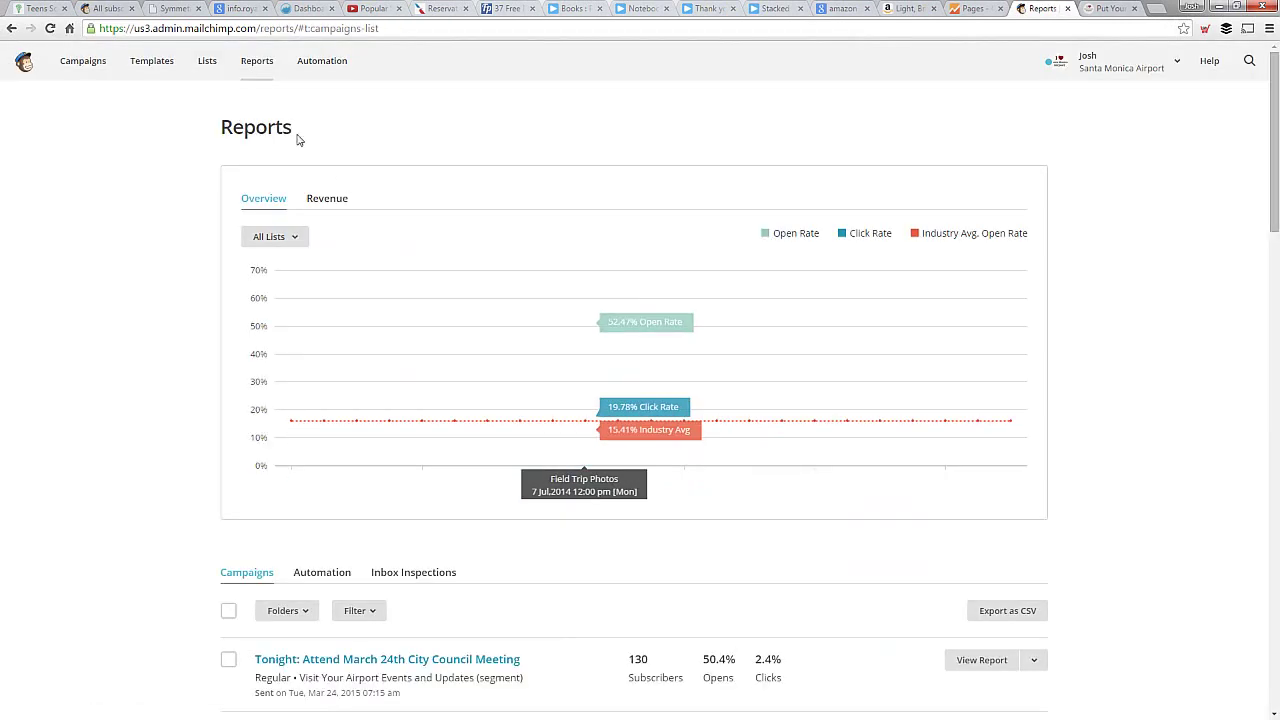
scroll(183, 317, "down", 3)
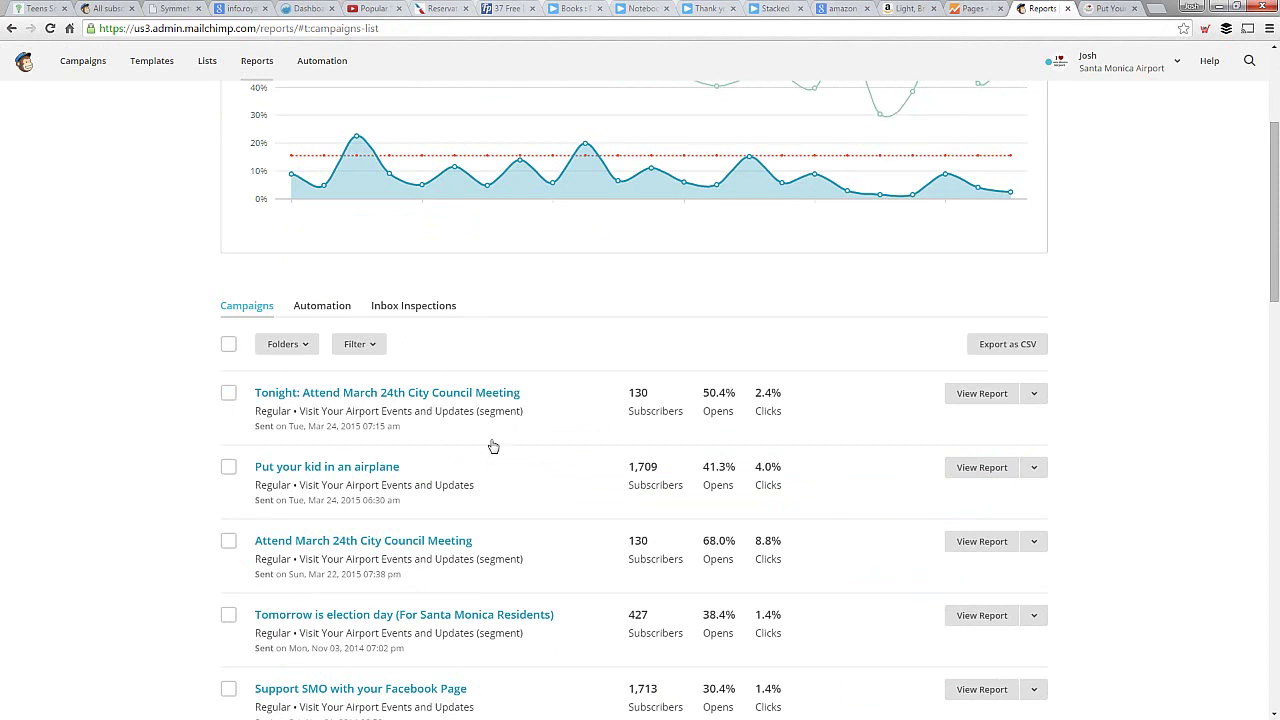
left_click(993, 470)
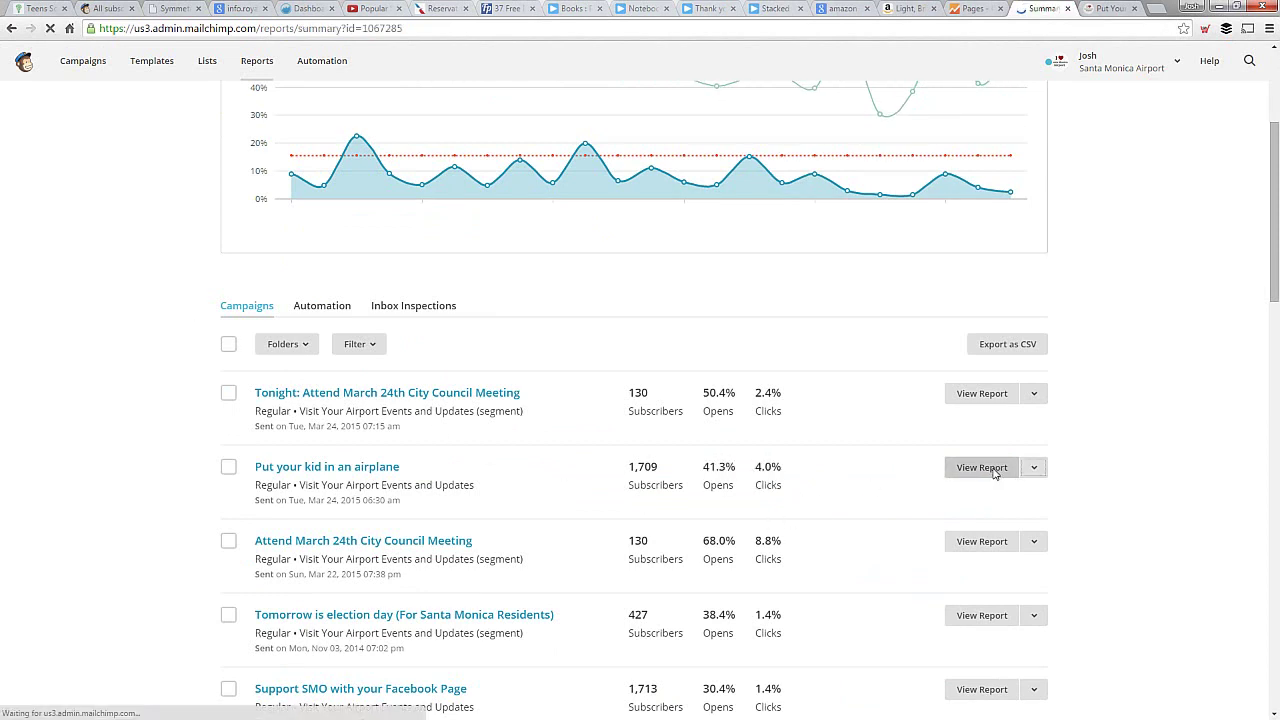
scroll(420, 487, "down", 6)
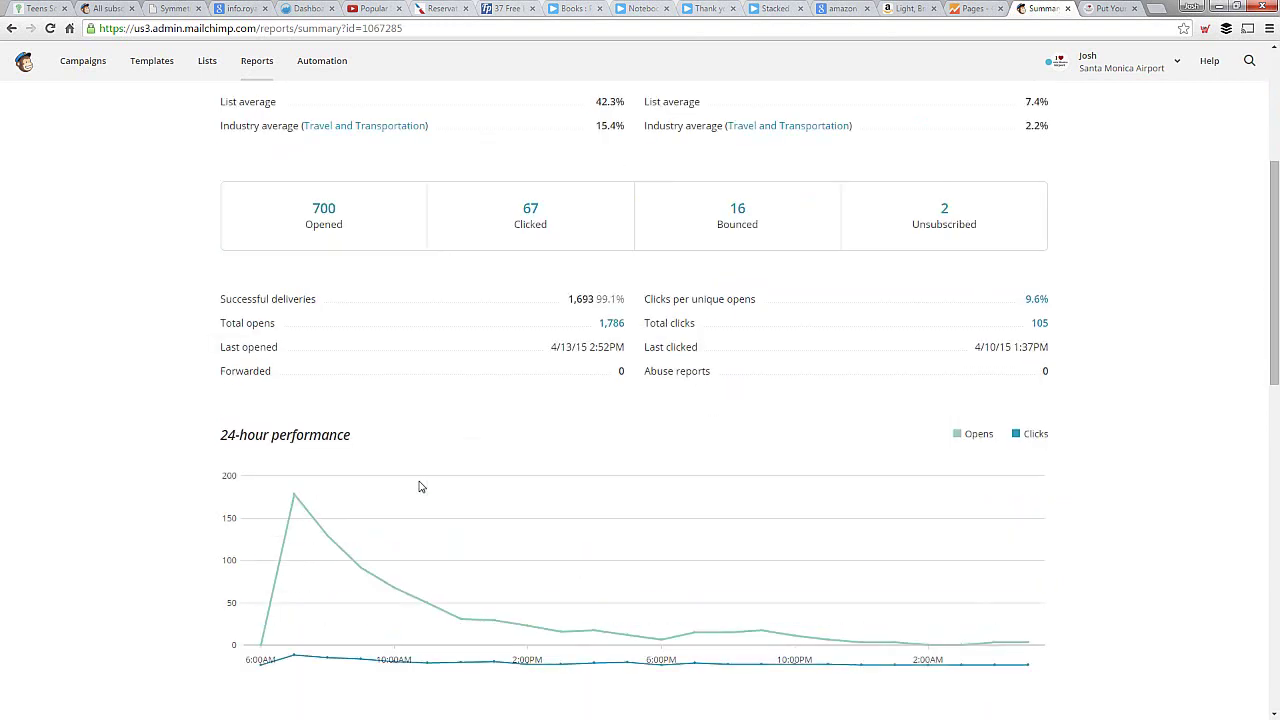
scroll(420, 487, "down", 1)
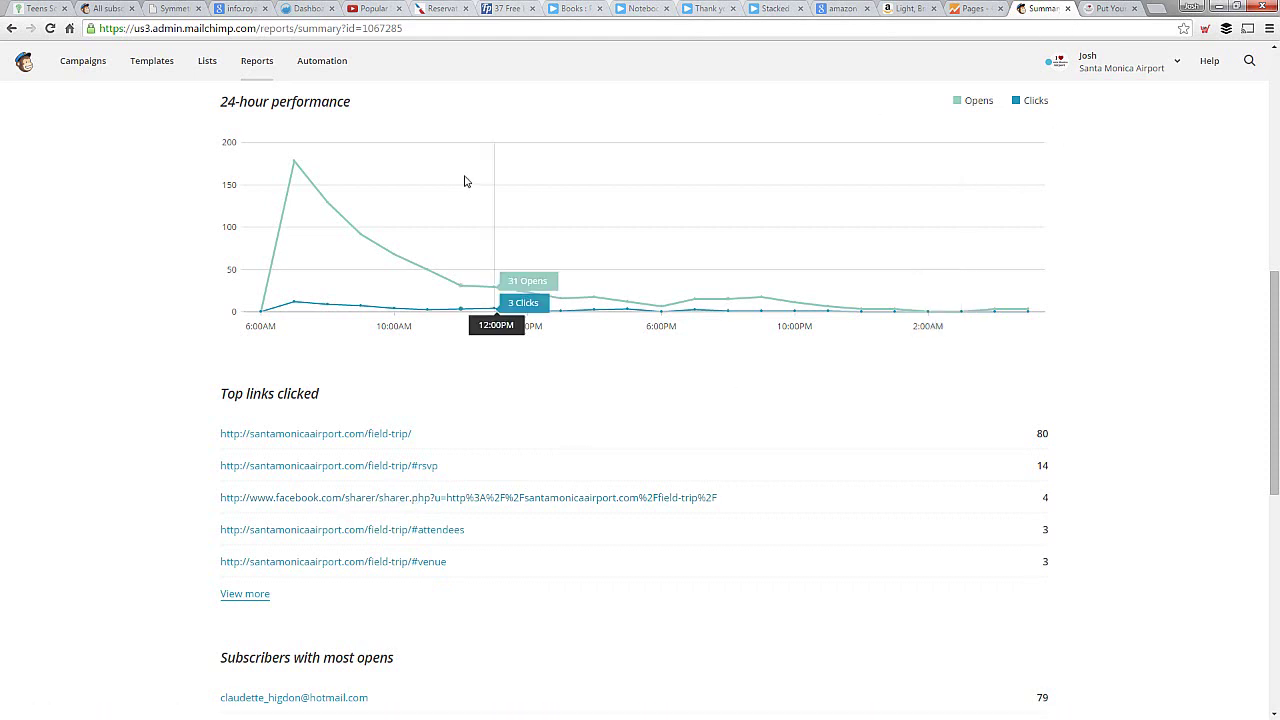
Step: Reopen the "Put your kid in an airplane (5 days before)" campaign for editing and delete the social media invitation text block
left_click(80, 82)
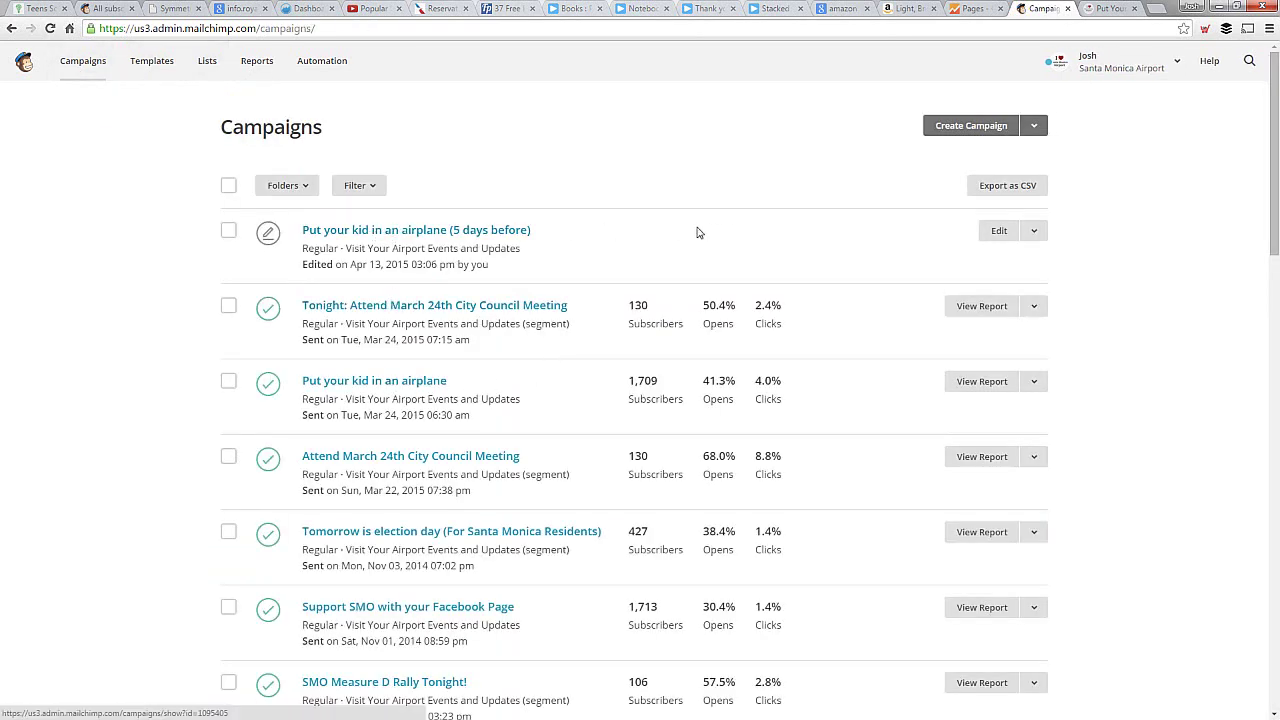
left_click(995, 232)
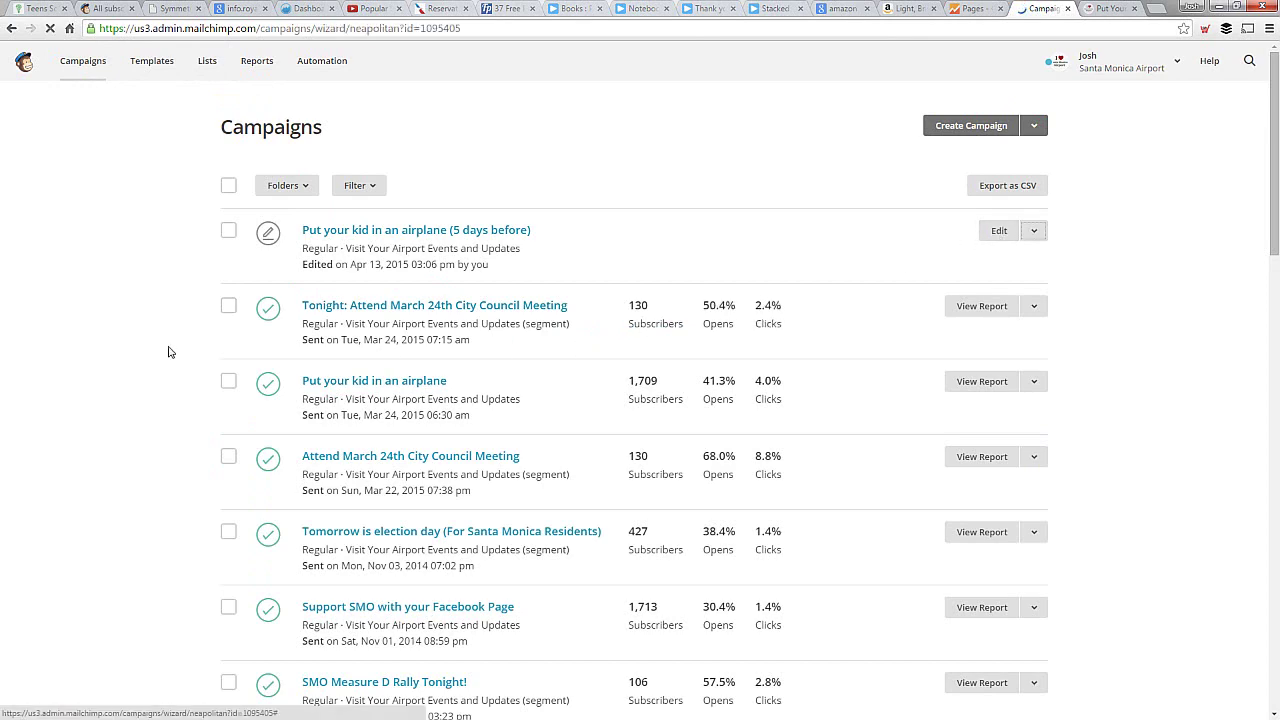
scroll(263, 401, "down", 5)
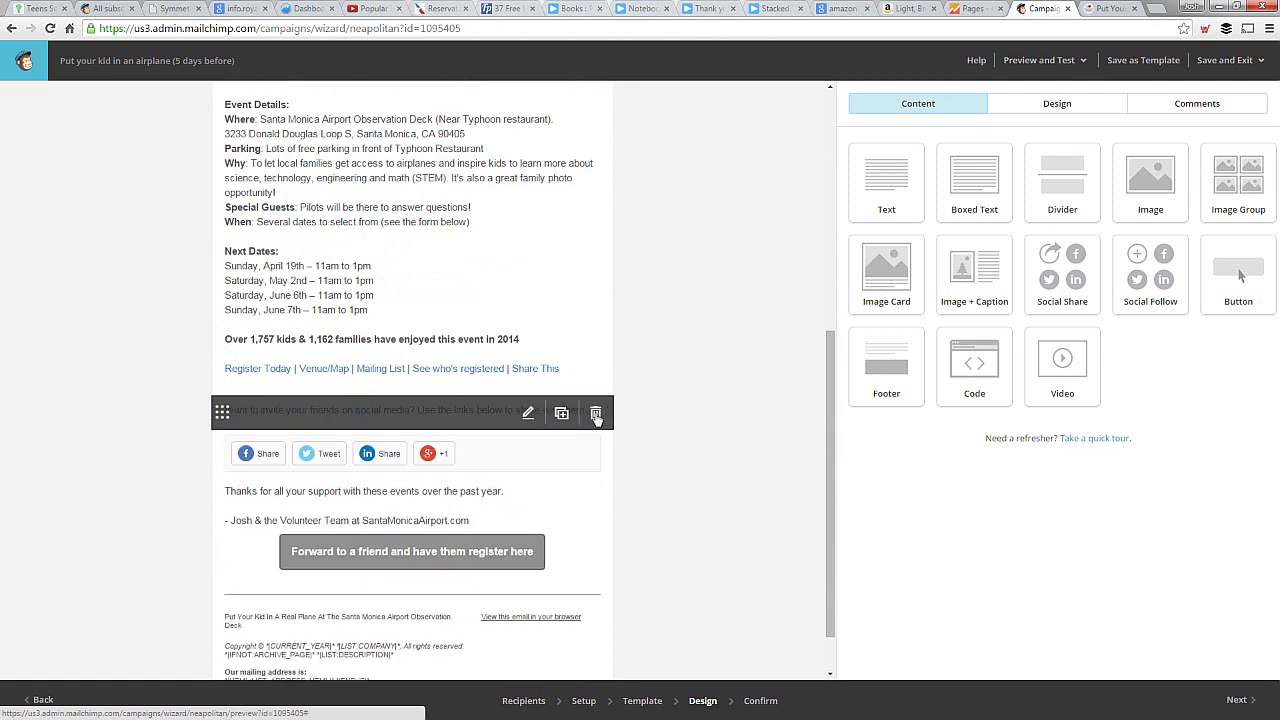
left_click(596, 414)
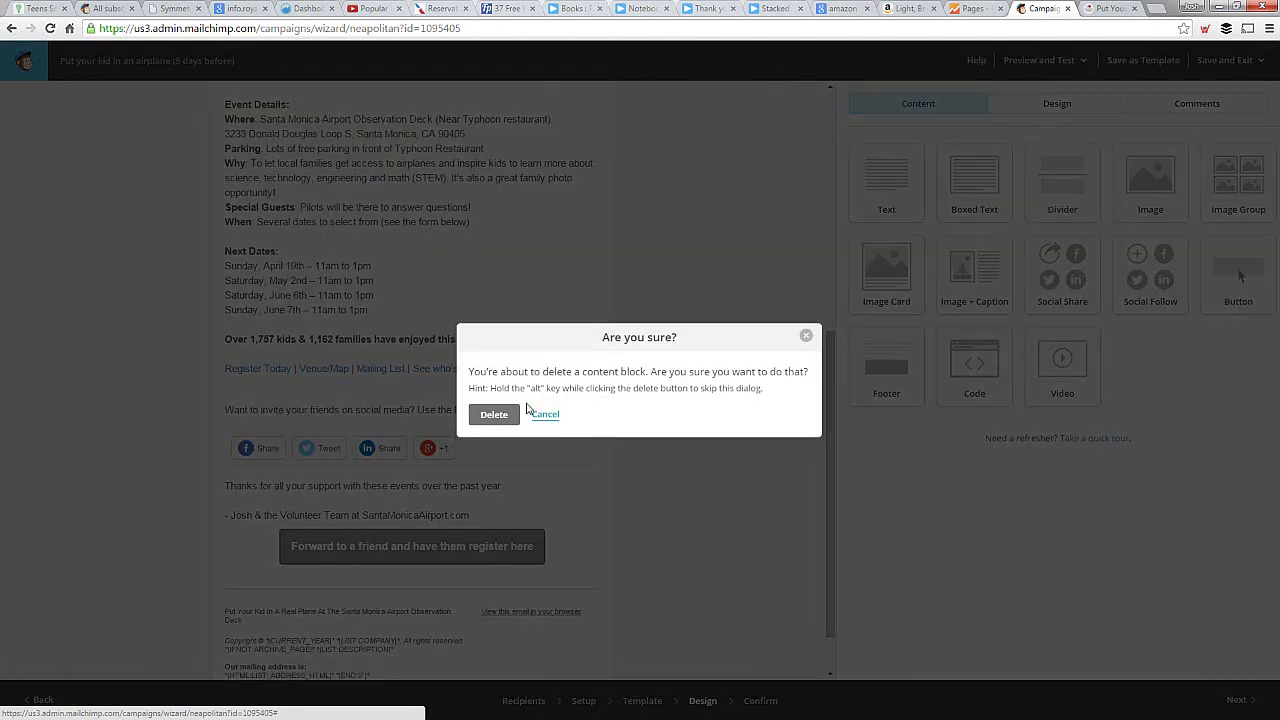
left_click(500, 412)
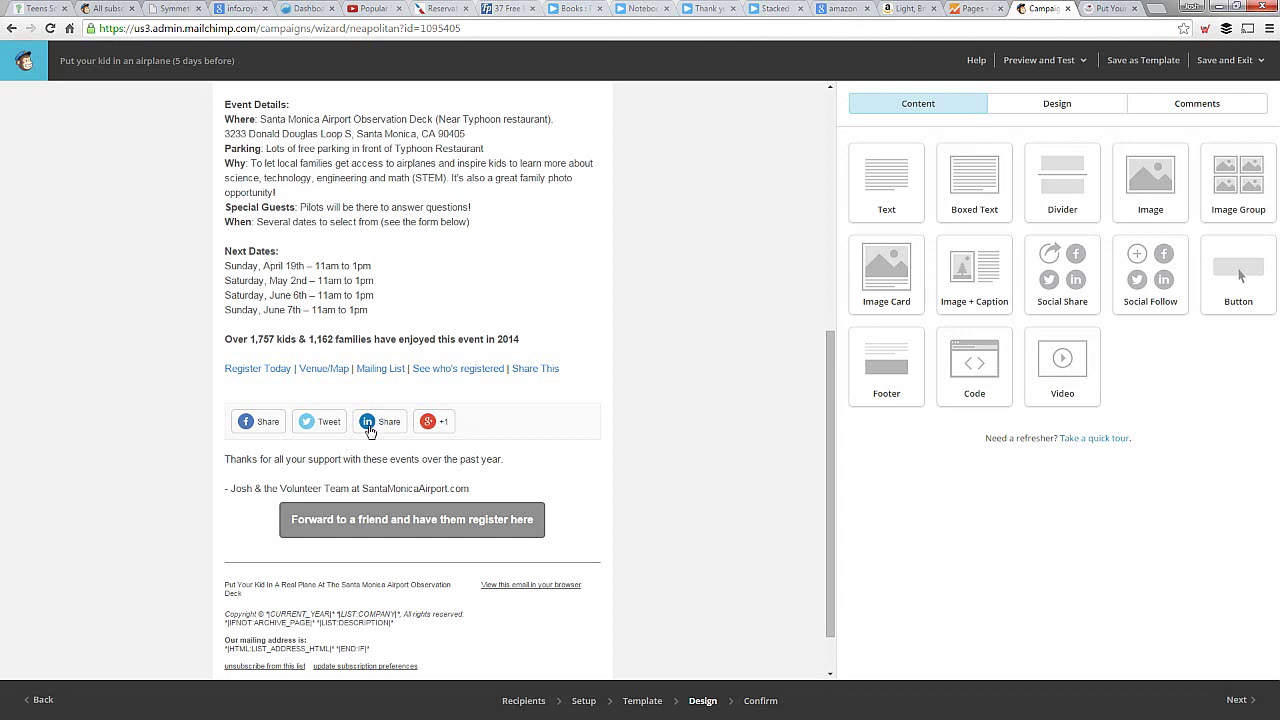
Step: Delete the social share block with the Facebook, Twitter, LinkedIn and Google+ buttons
mouse_move(405, 430)
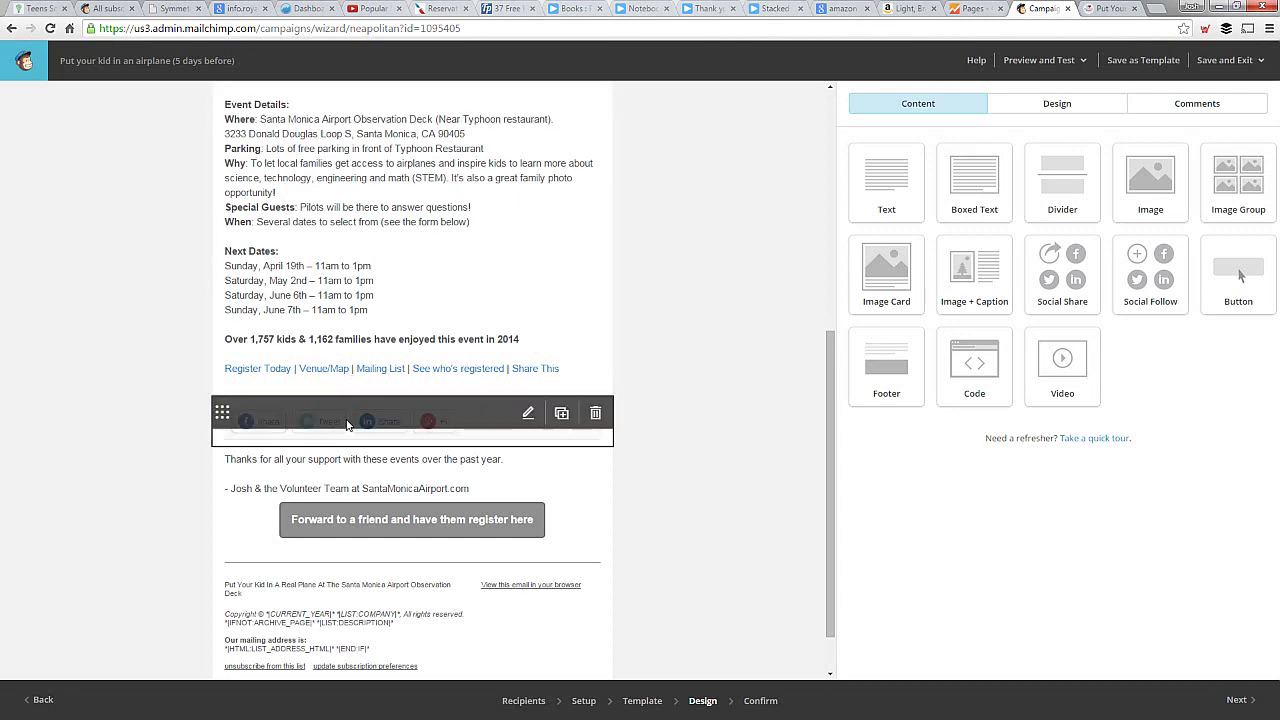
left_click(588, 423)
left_click(498, 414)
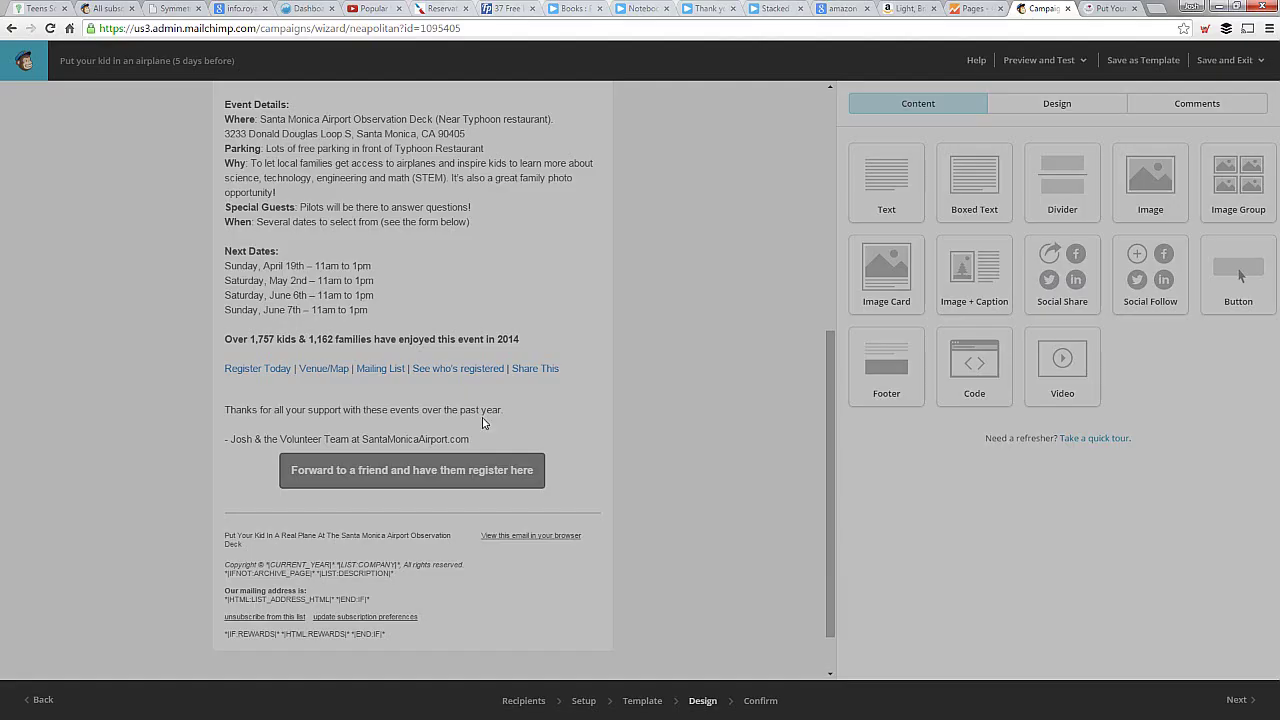
Step: Review the email layout from the footer up to the header photo and proceed to the campaign's Confirm stage
mouse_move(396, 404)
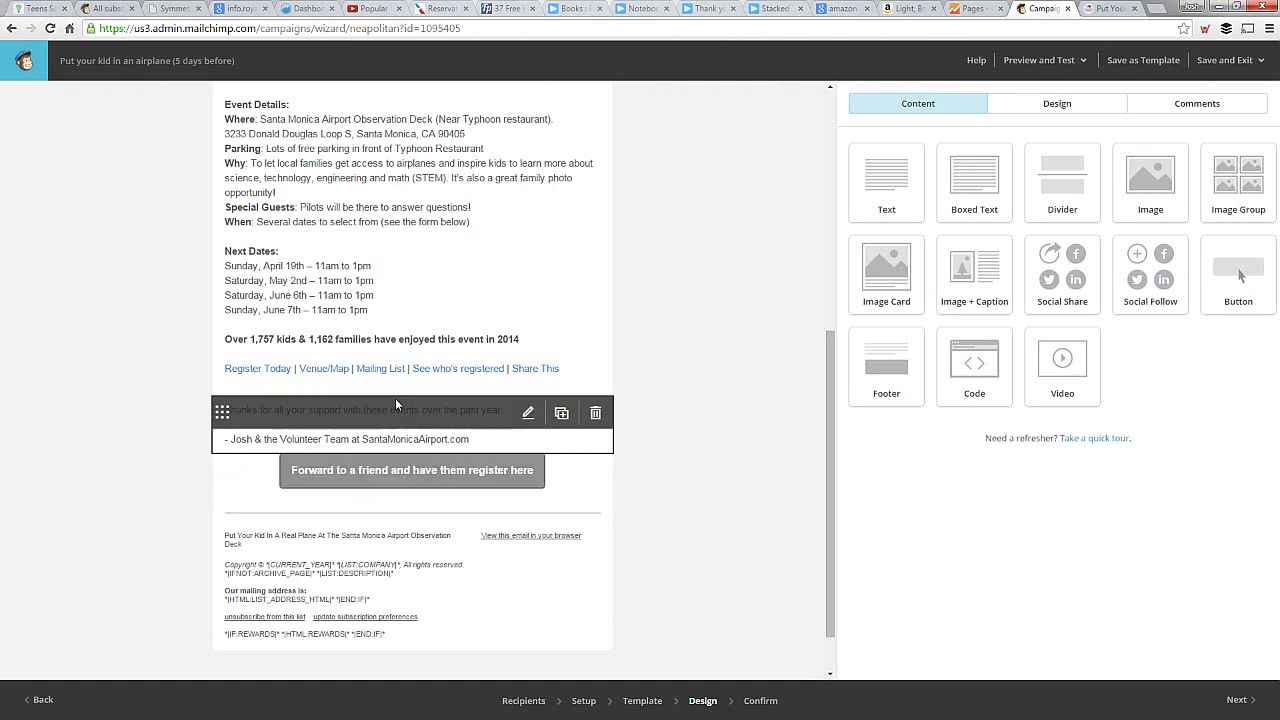
scroll(389, 283, "up", 3)
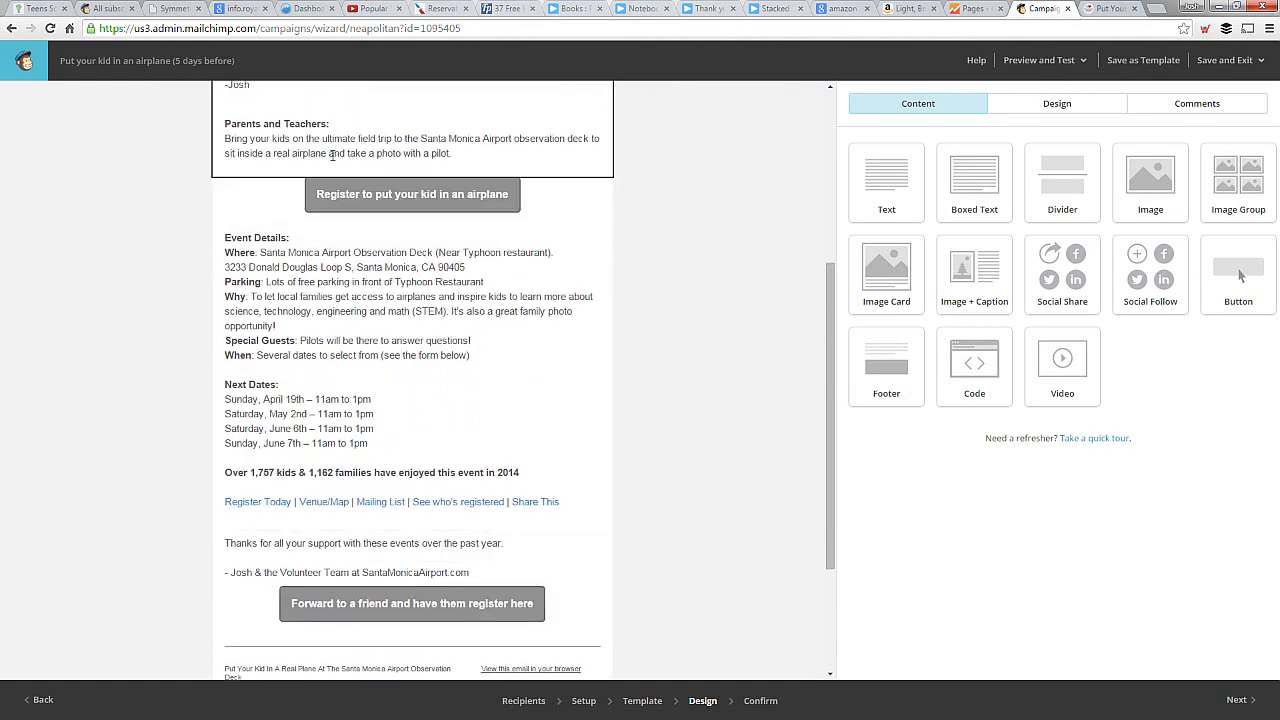
scroll(698, 391, "down", 3)
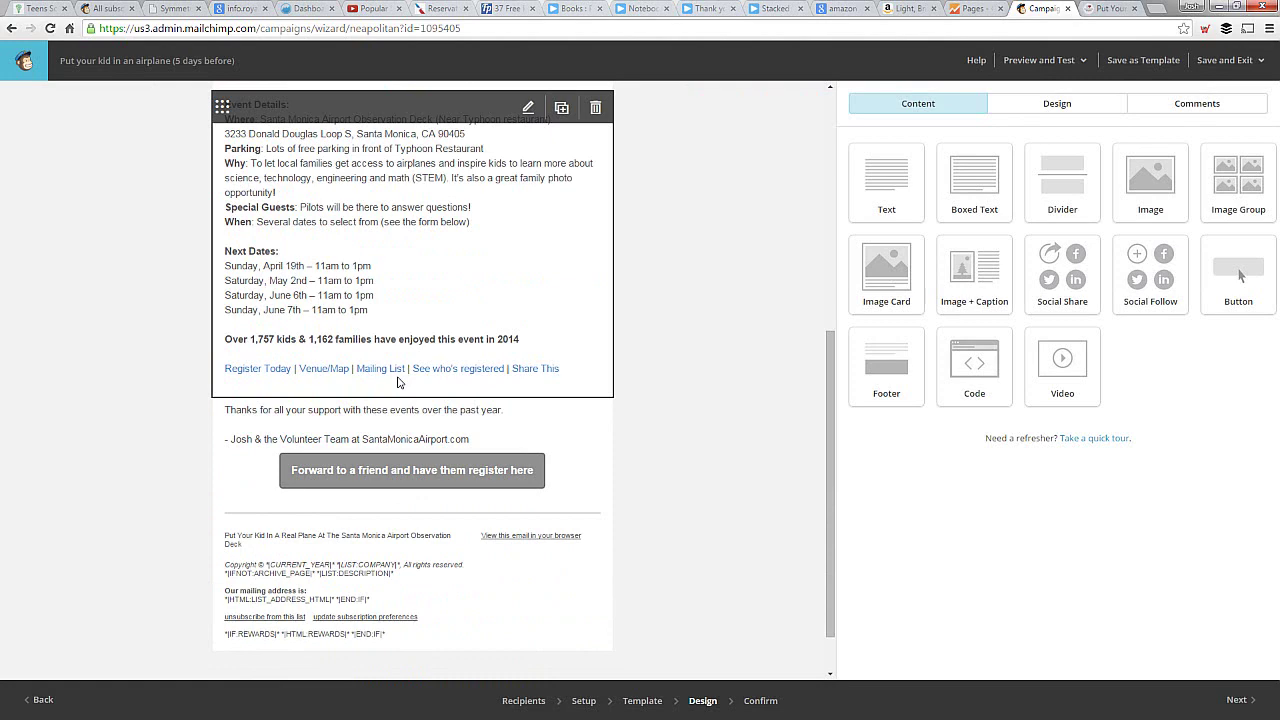
scroll(780, 450, "up", 5)
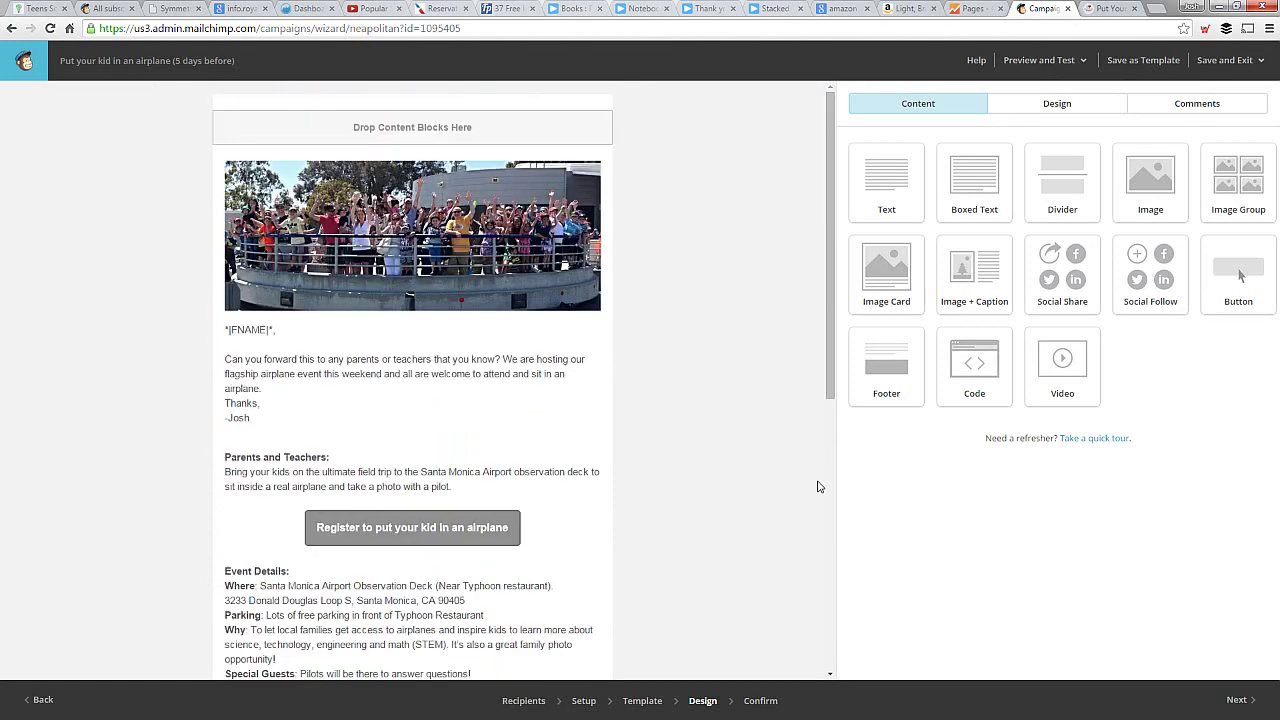
left_click(750, 700)
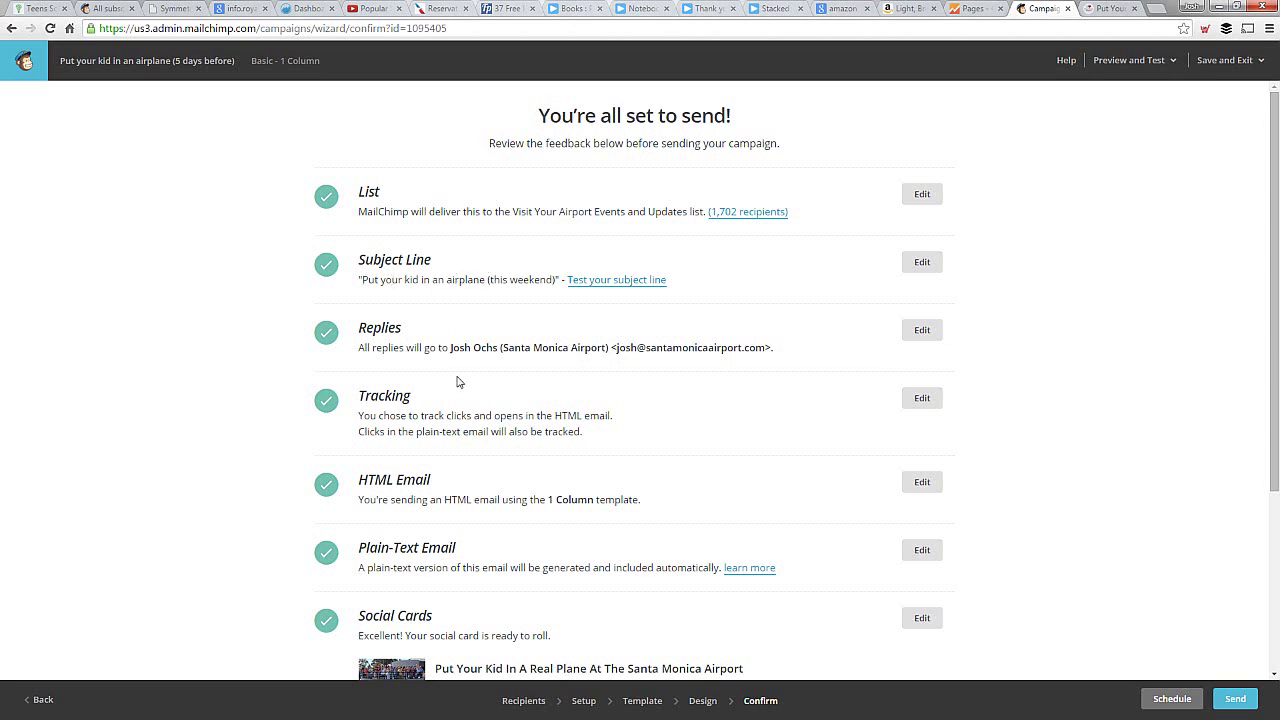
Step: Review the pre-send checklist including the social card, and start scheduling the campaign with a delivery date of April 14 2015
scroll(446, 360, "down", 2)
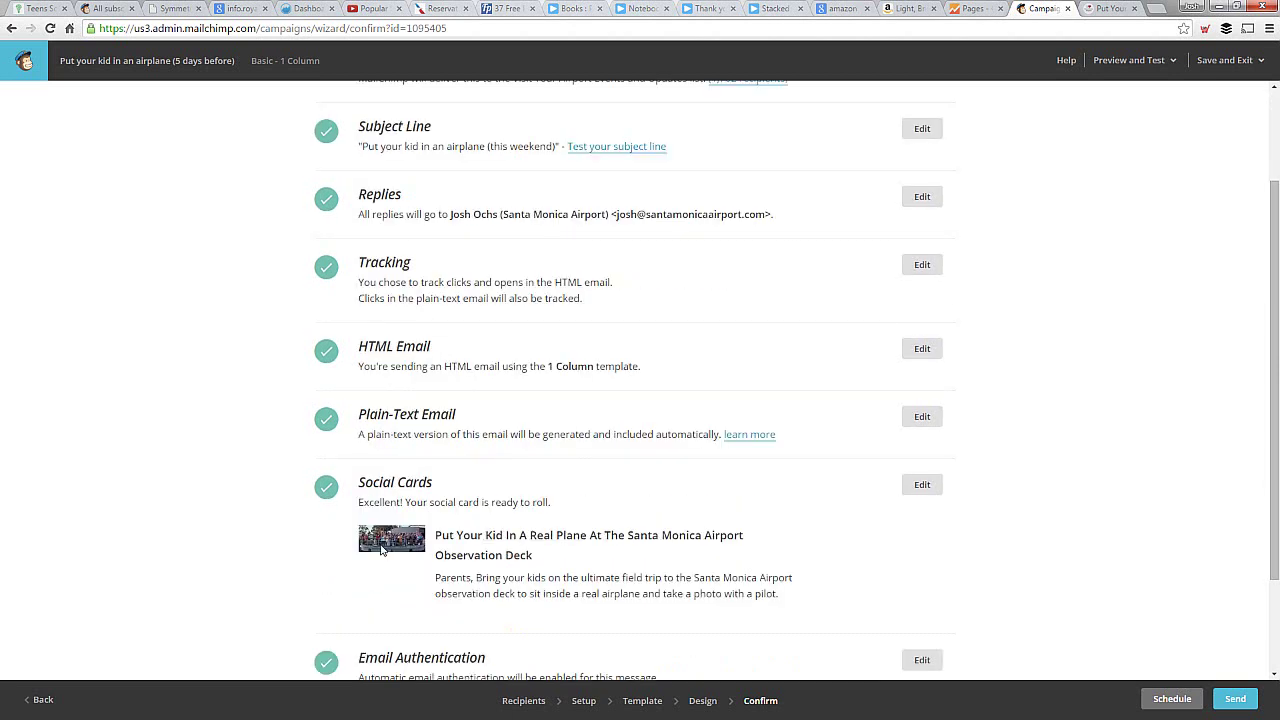
triple_click(459, 535)
left_click(533, 515)
scroll(445, 503, "down", 2)
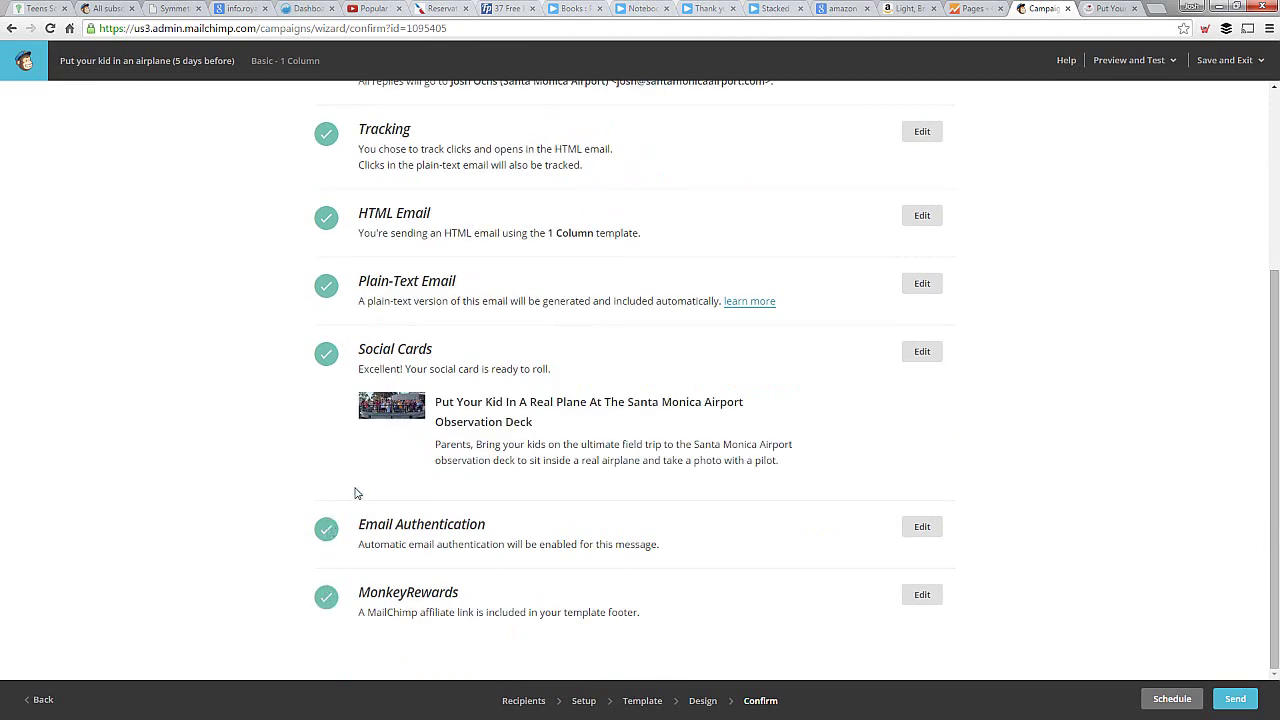
scroll(505, 437, "up", 4)
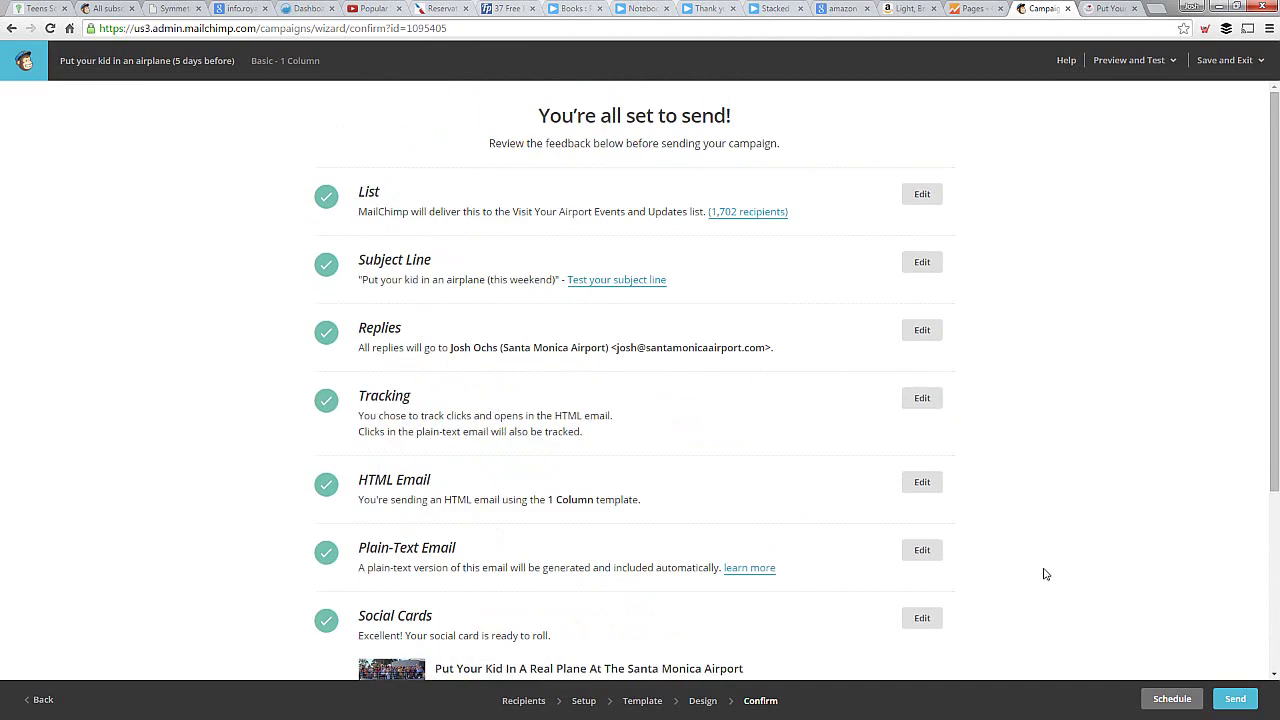
left_click(1172, 698)
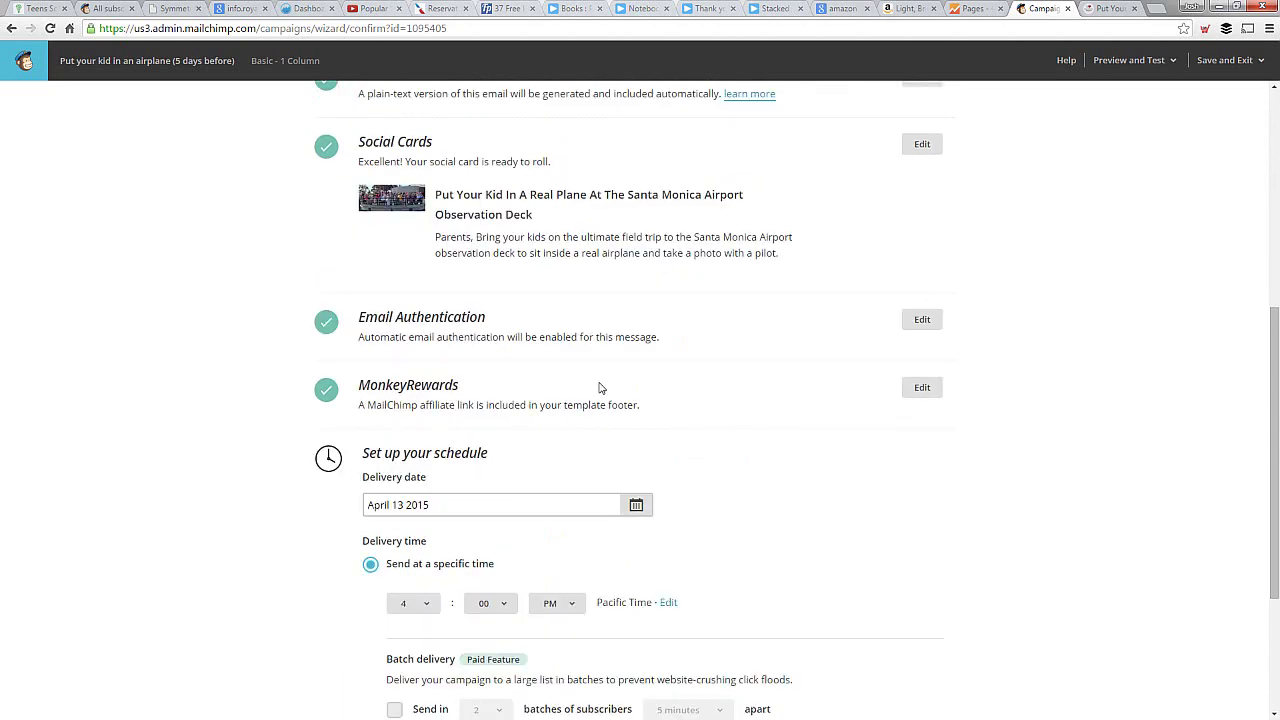
left_click(634, 333)
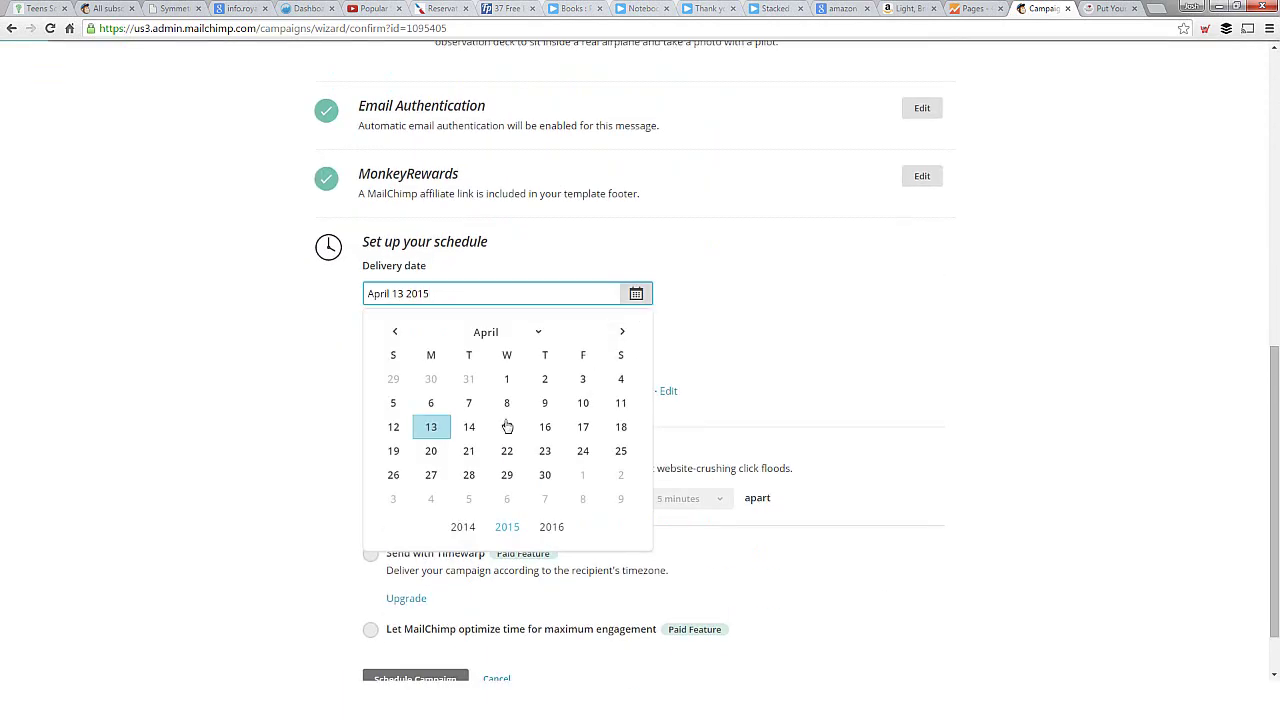
left_click(468, 428)
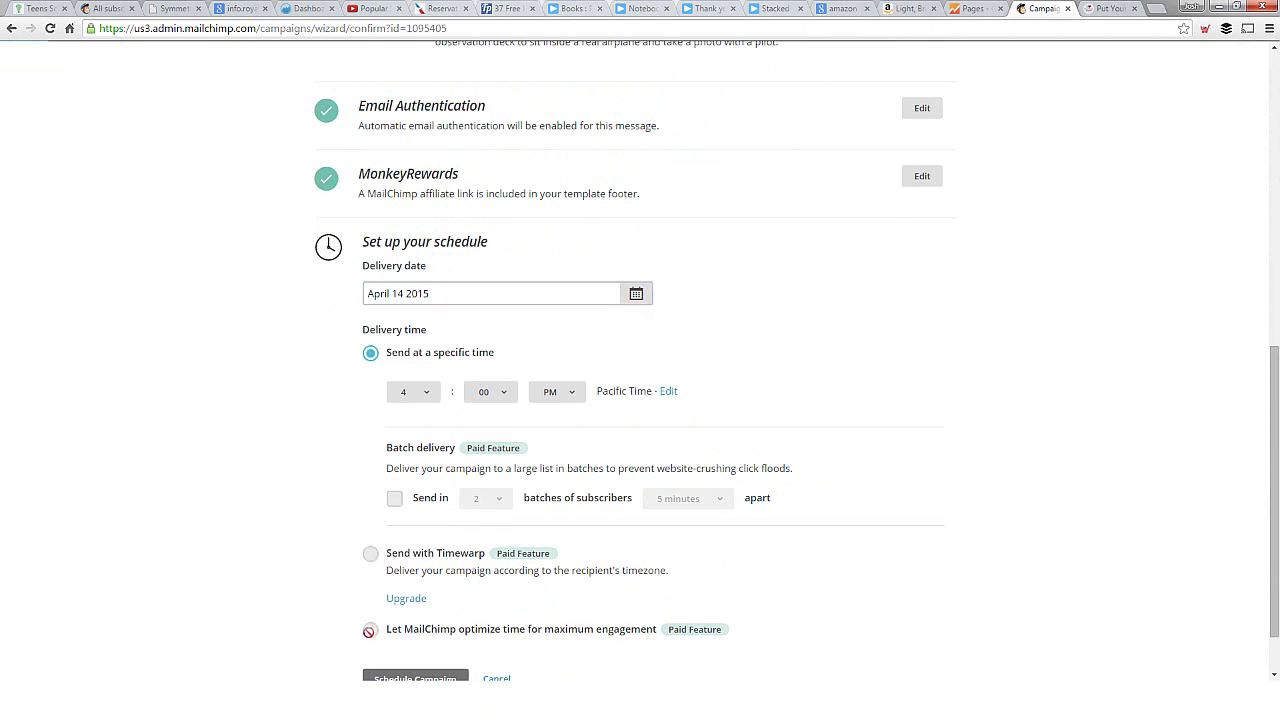
Step: Set the campaign's specific delivery time to 6:30 AM Pacific Time
left_click(413, 398)
left_click(417, 472)
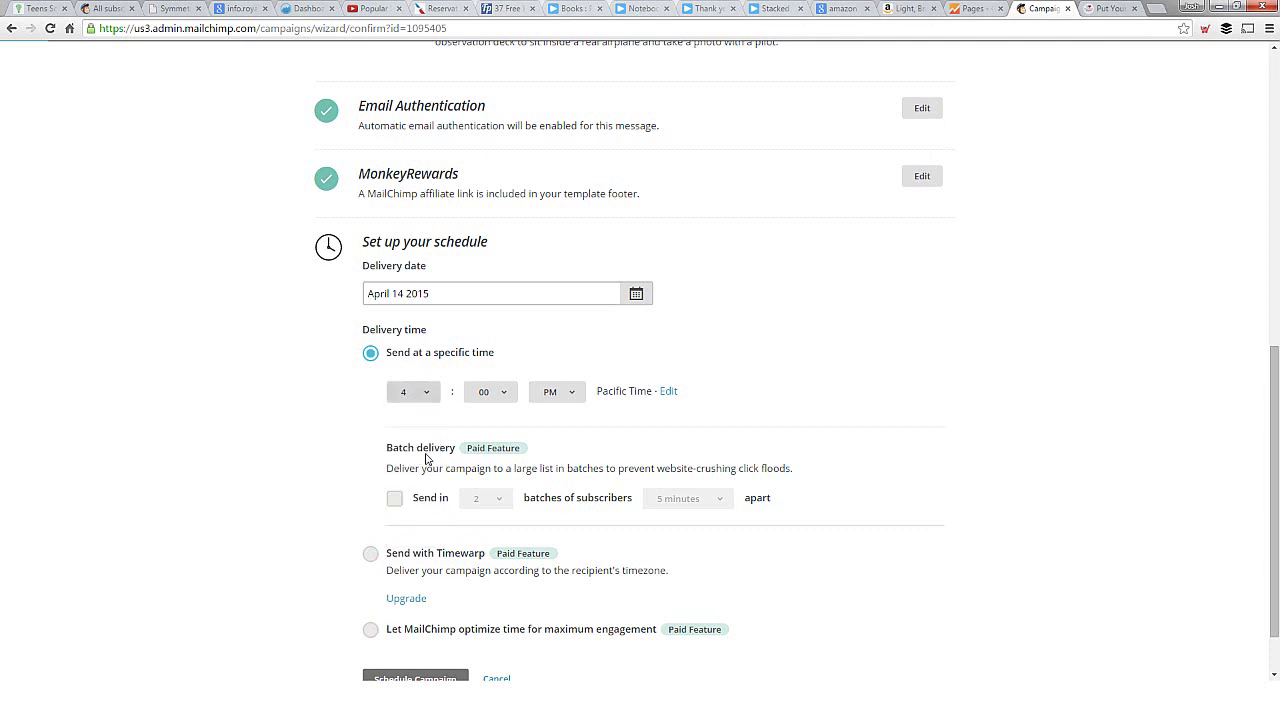
left_click(503, 397)
left_click(496, 434)
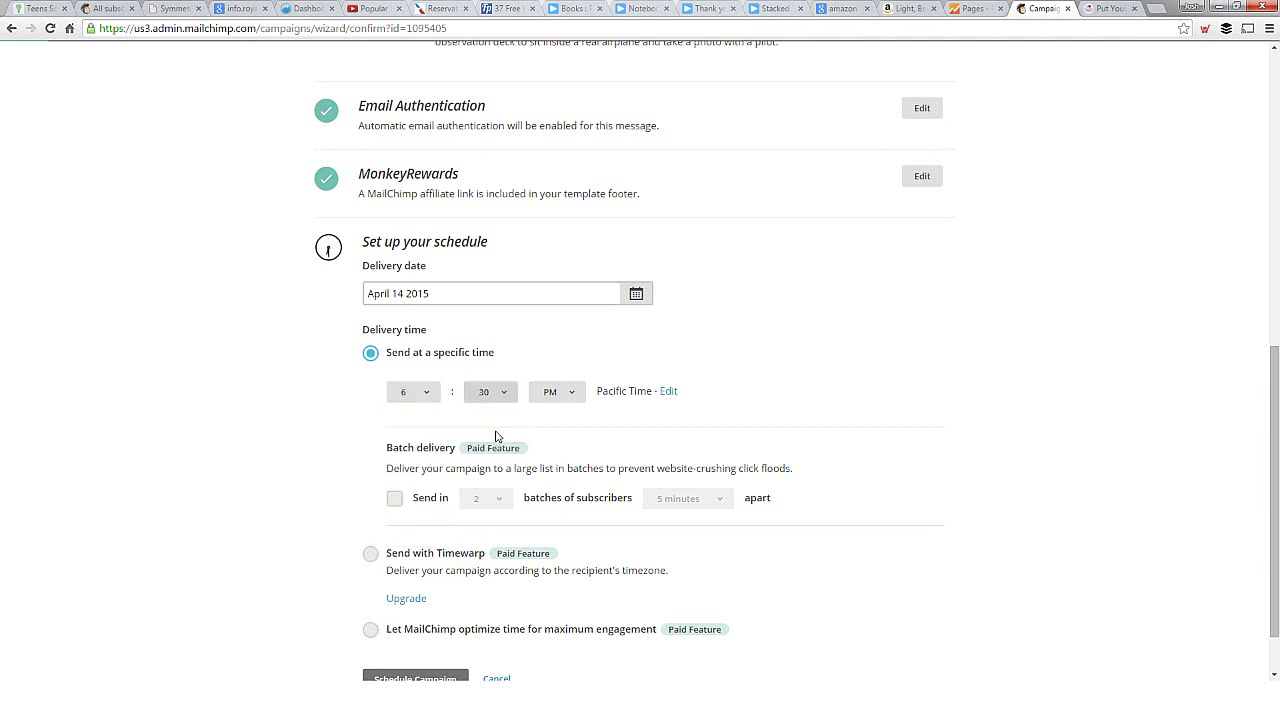
left_click(561, 400)
left_click(558, 407)
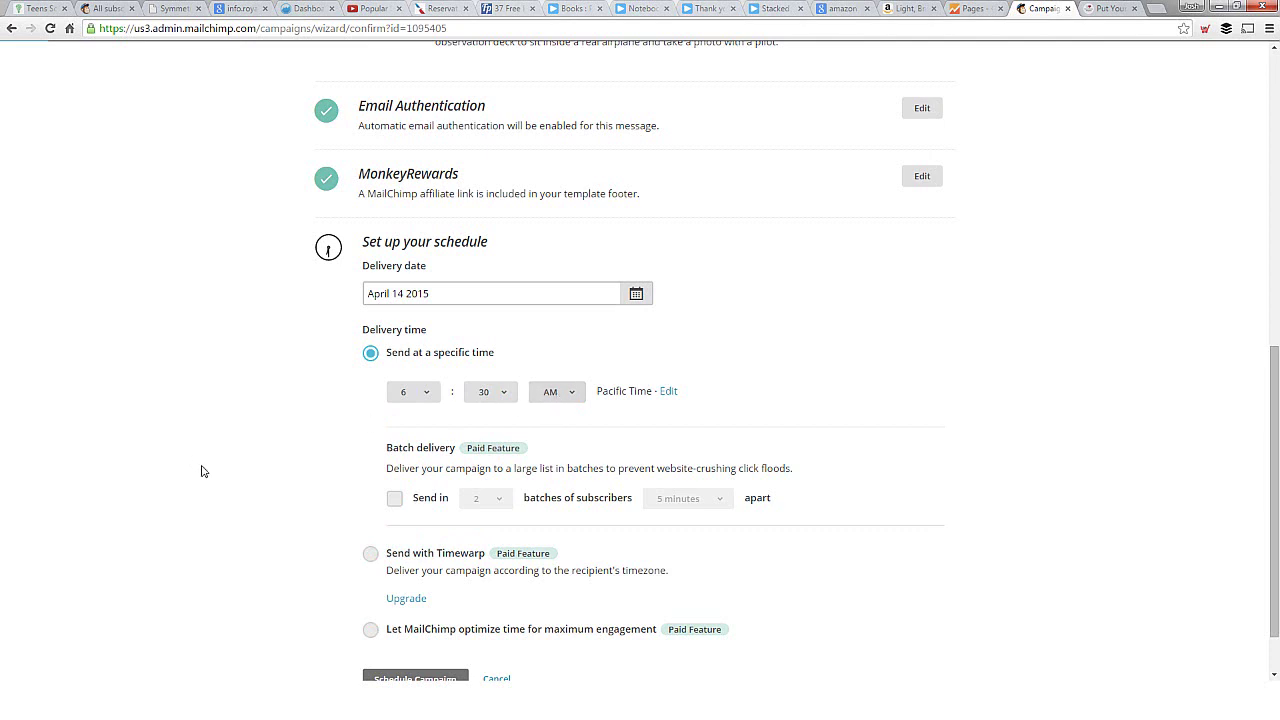
Step: Check the delivery date and time settings and schedule the campaign
scroll(207, 482, "down", 1)
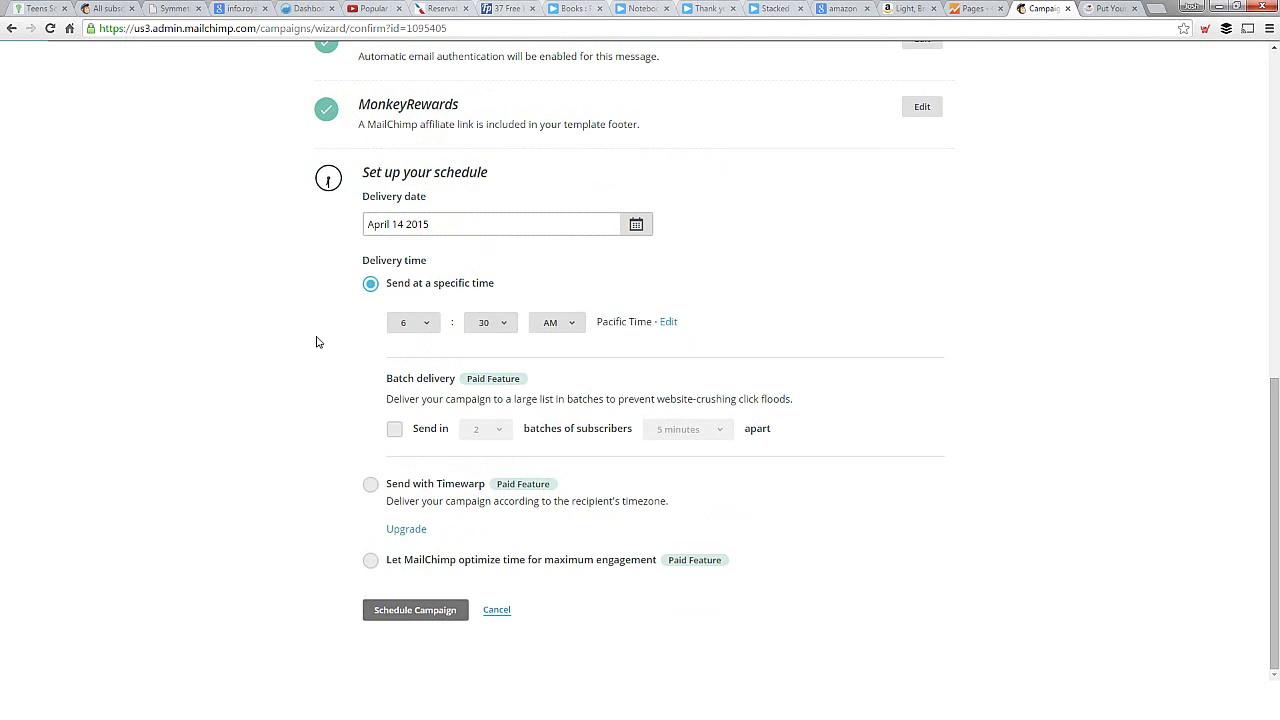
scroll(316, 342, "up", 2)
scroll(208, 343, "down", 1)
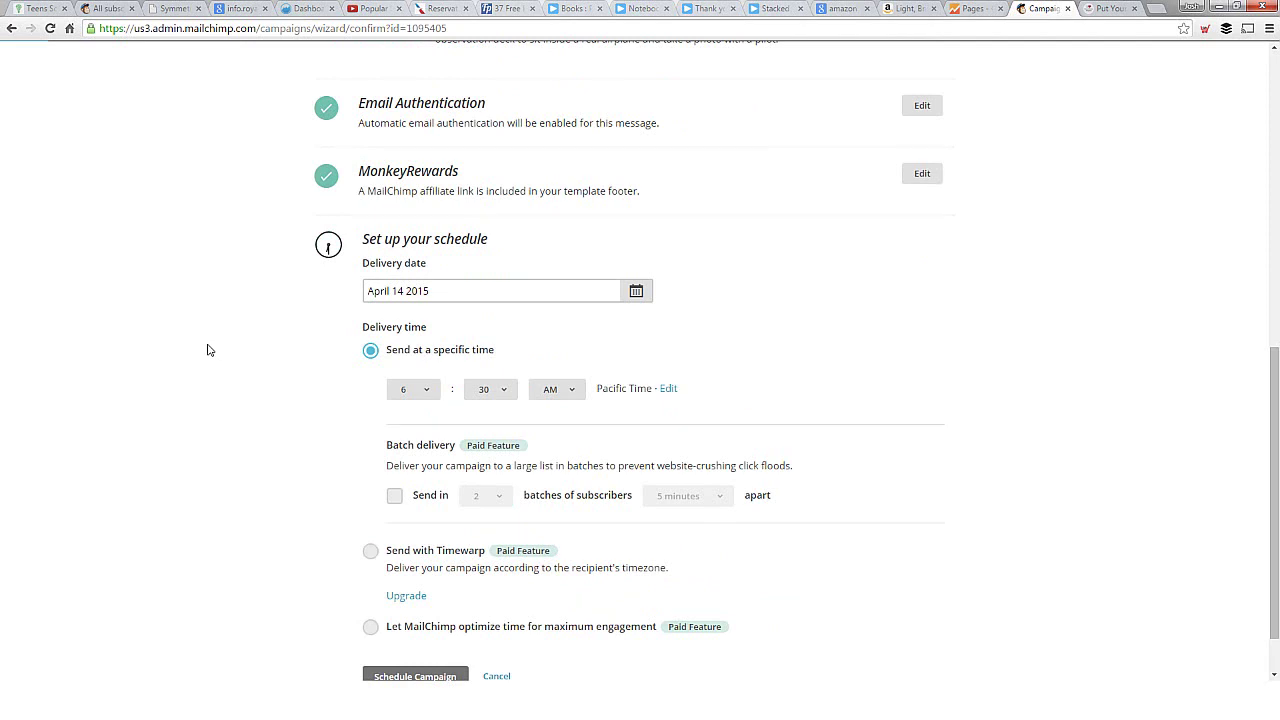
scroll(318, 360, "down", 1)
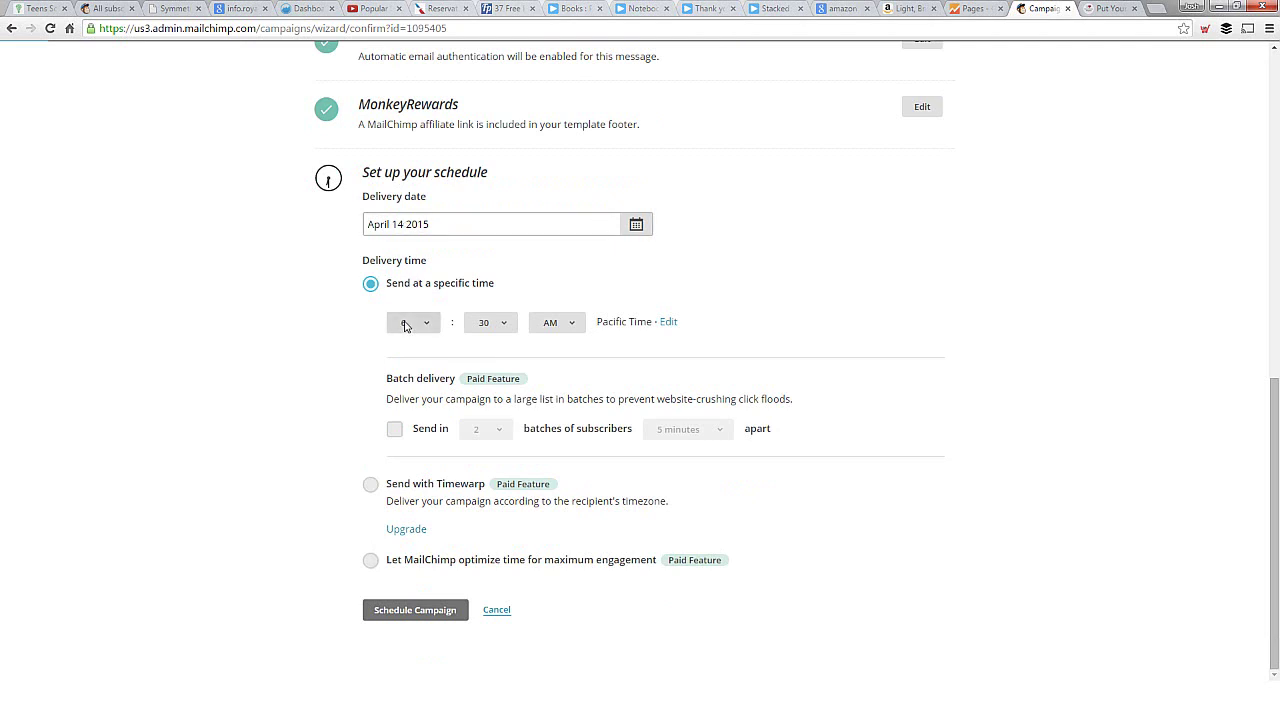
left_click(393, 612)
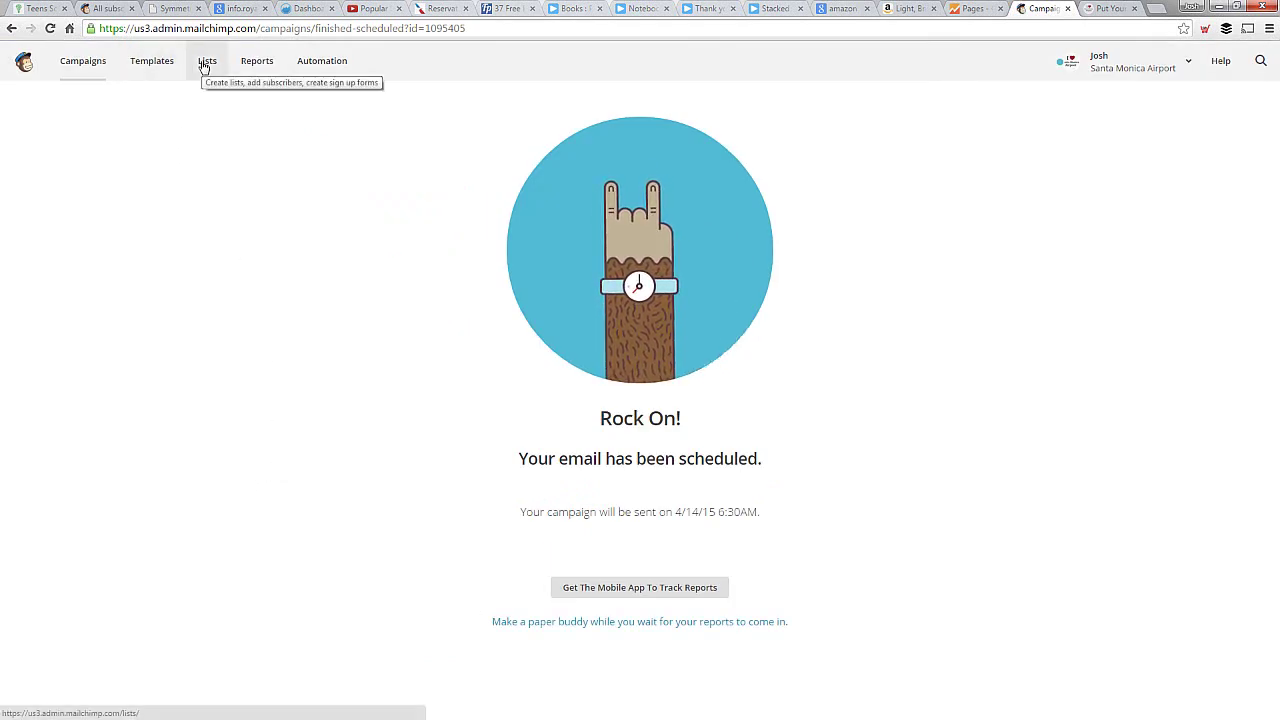
Step: Return to the campaigns list and view the email of the scheduled "Put your kid in an airplane (5 days before)" campaign
left_click(86, 66)
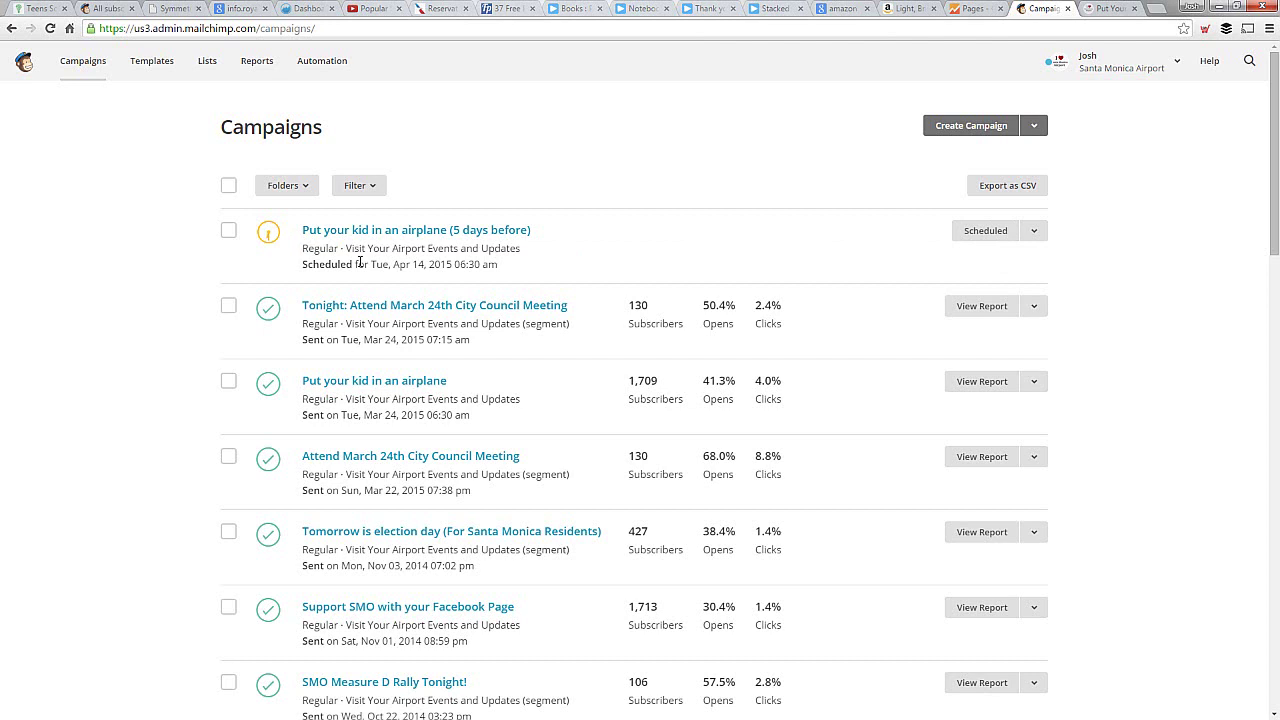
mouse_move(719, 381)
left_click(1034, 231)
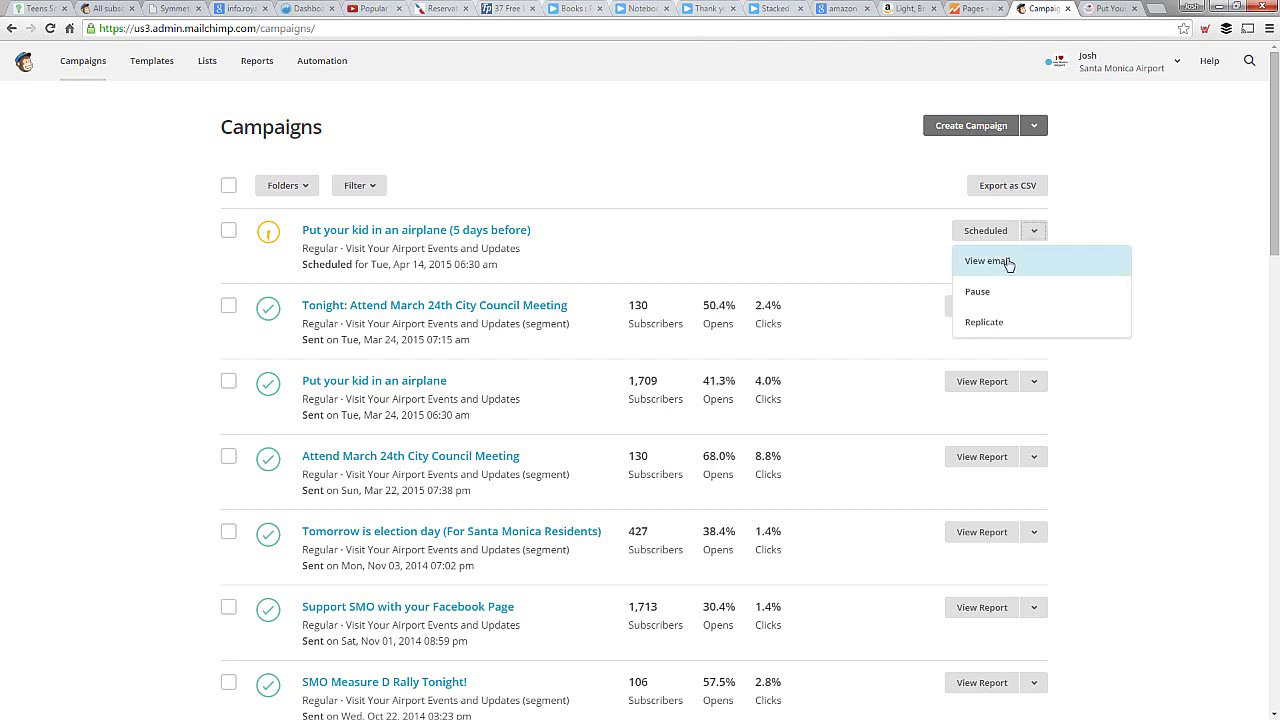
left_click(1008, 262)
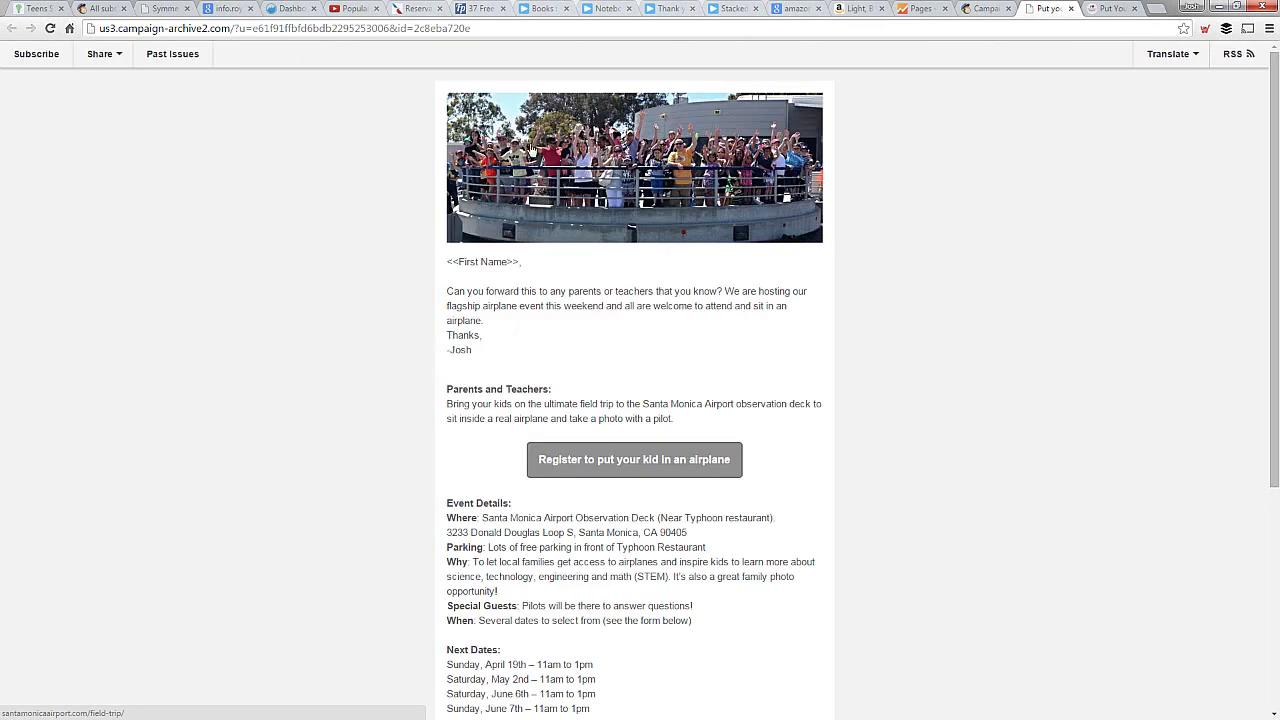
Step: Read through the published email and test the links on the header photo and the "Register to put your kid in an airplane" button
scroll(648, 450, "down", 3)
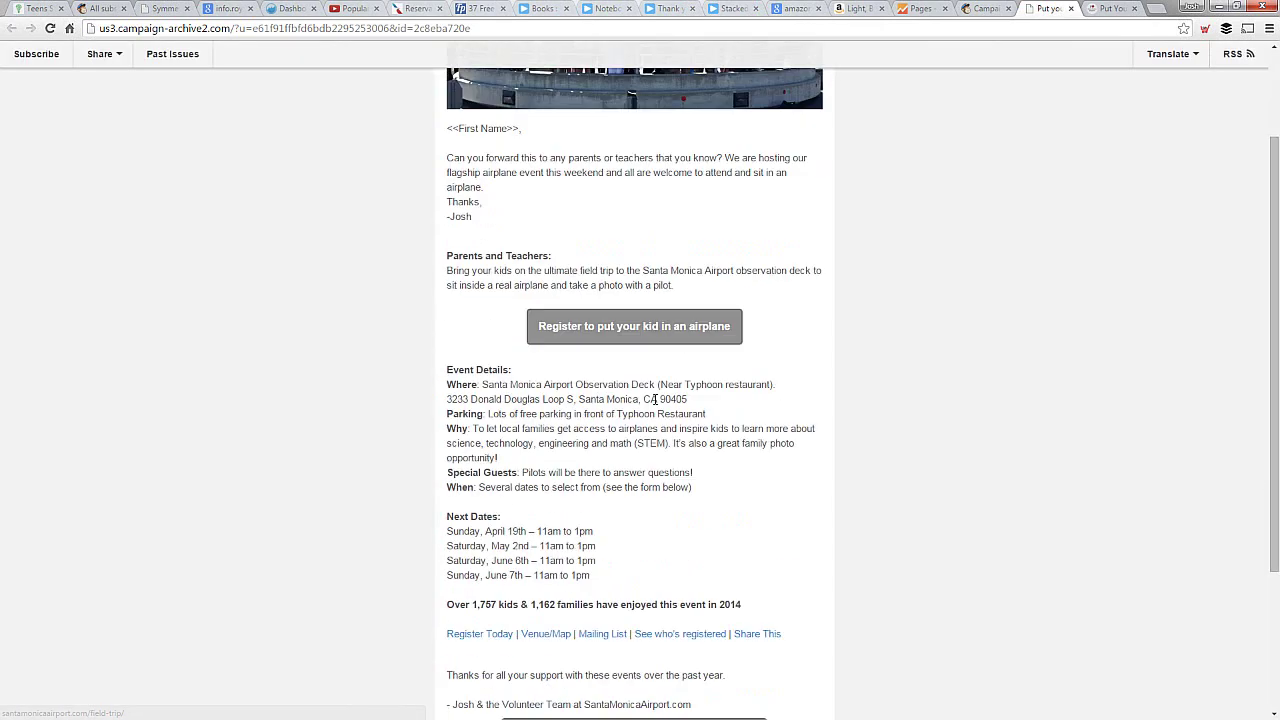
scroll(615, 395, "up", 3)
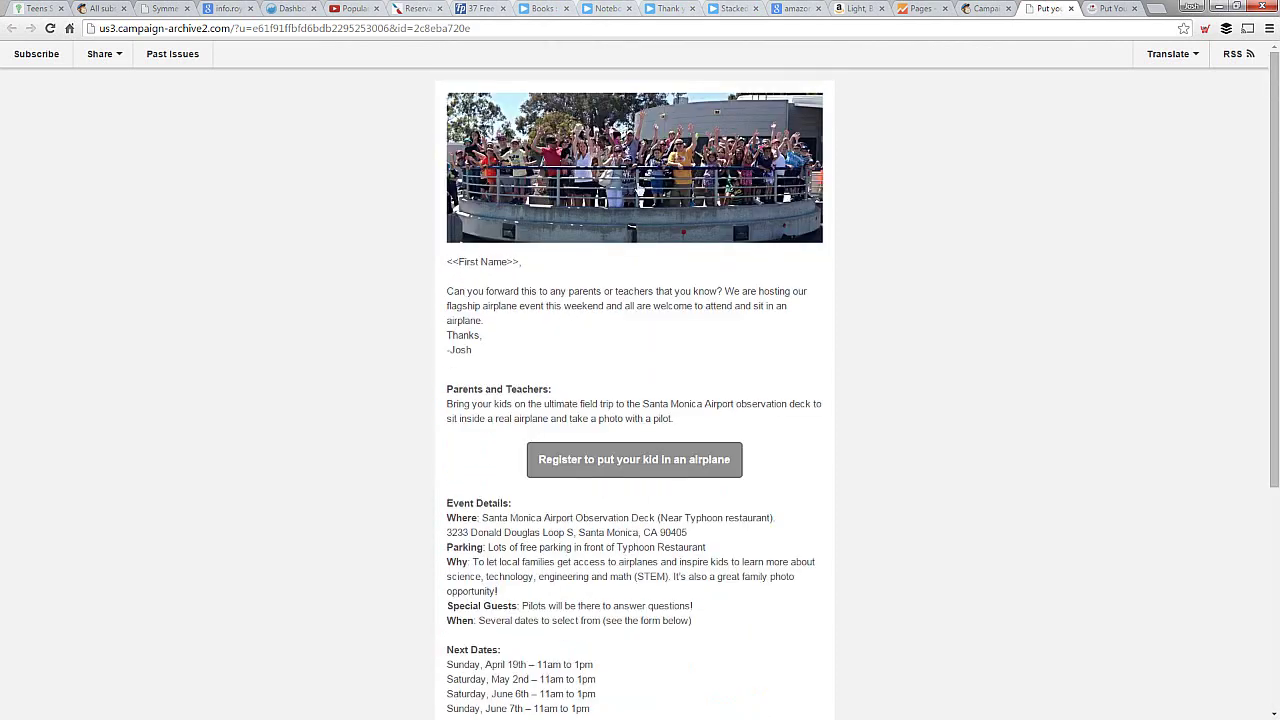
left_click(637, 187)
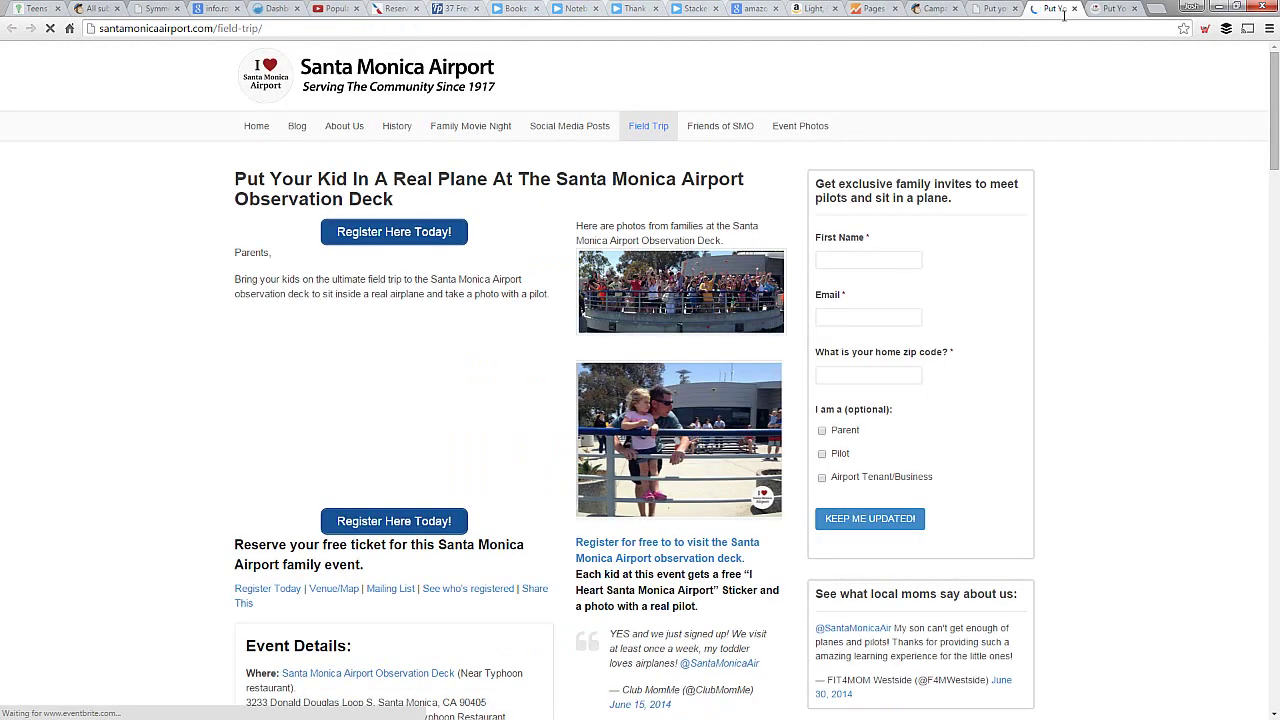
left_click(1070, 8)
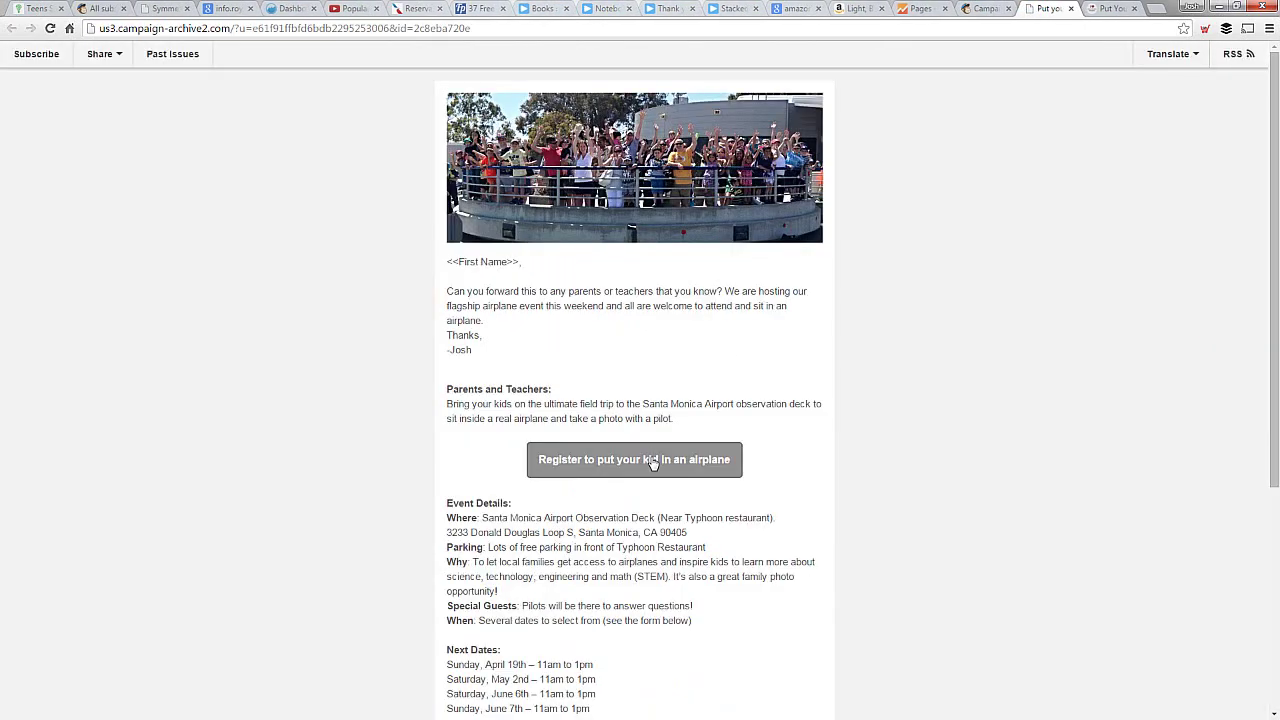
left_click(655, 459)
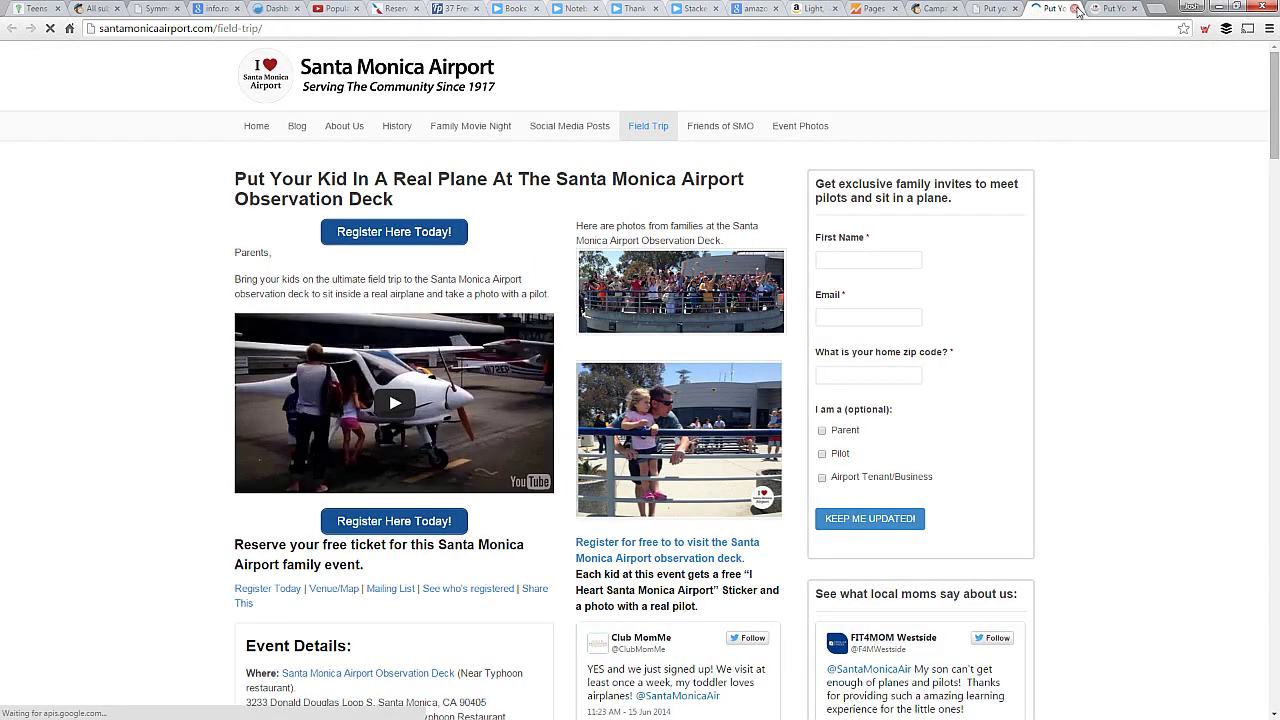
left_click(1074, 8)
scroll(652, 320, "down", 4)
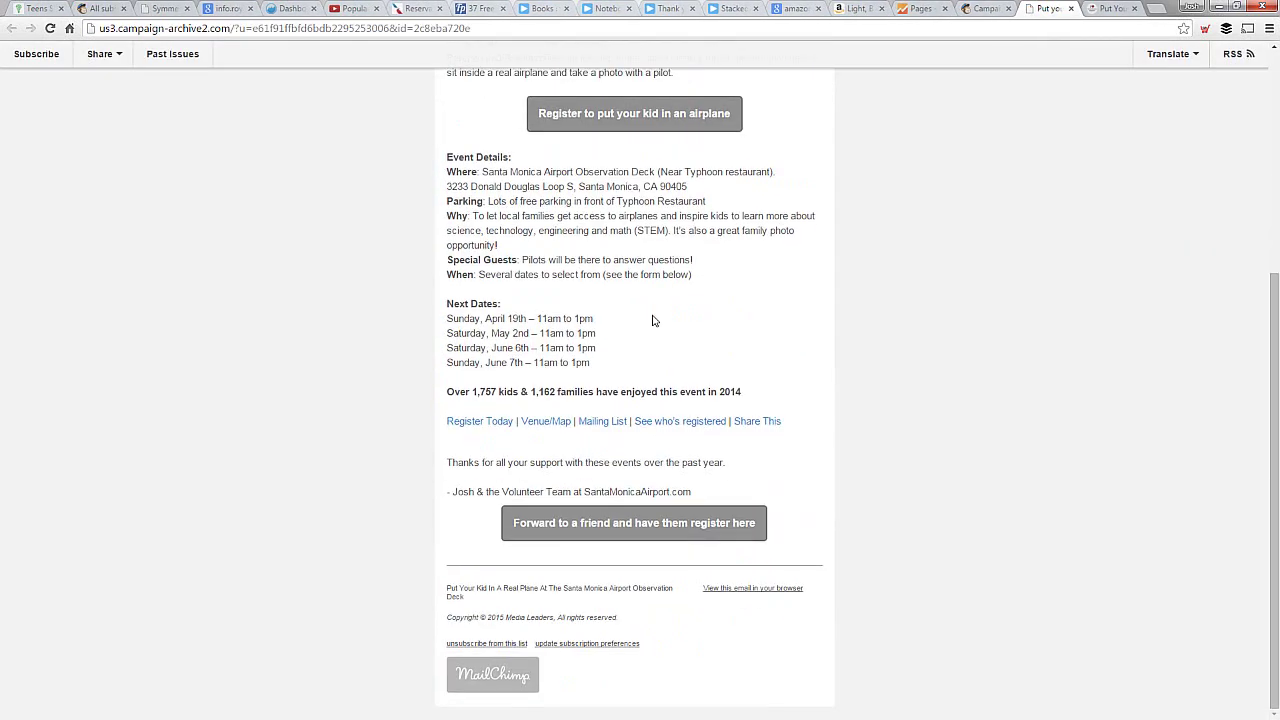
scroll(652, 320, "up", 4)
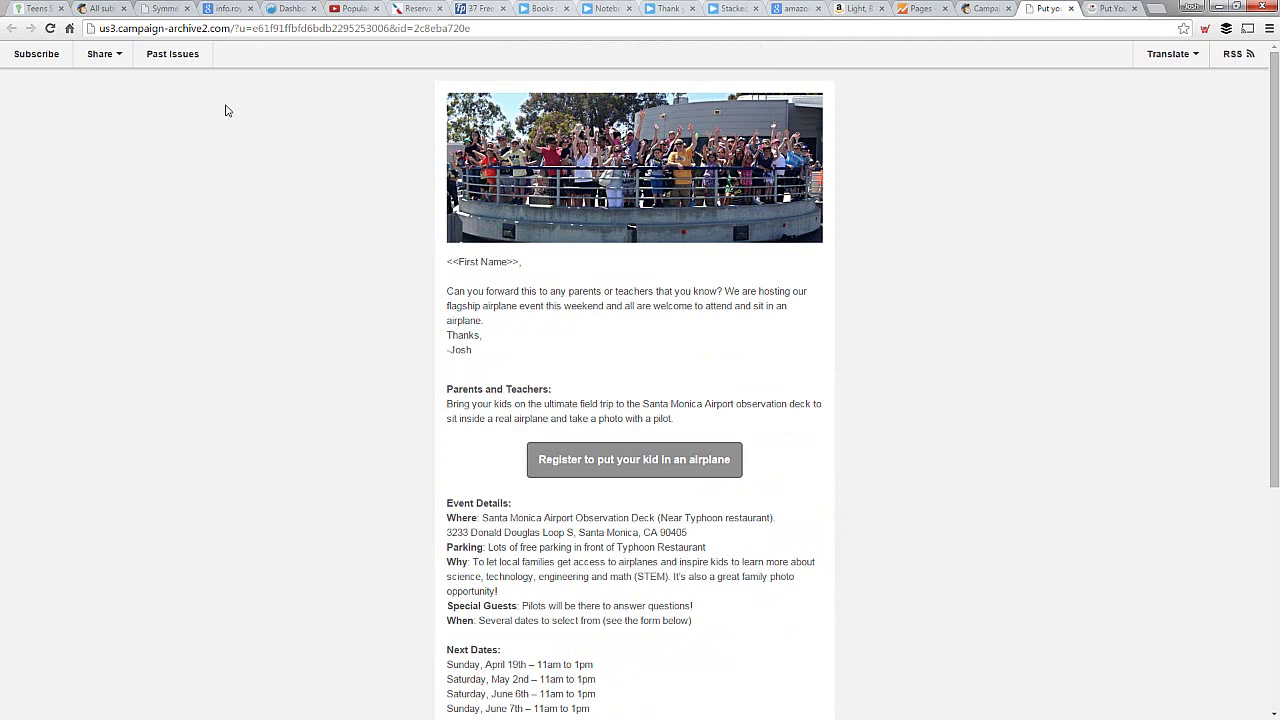
Step: Browse the Santa Monica Airport Updates archive of past email campaigns and close it again
left_click(172, 54)
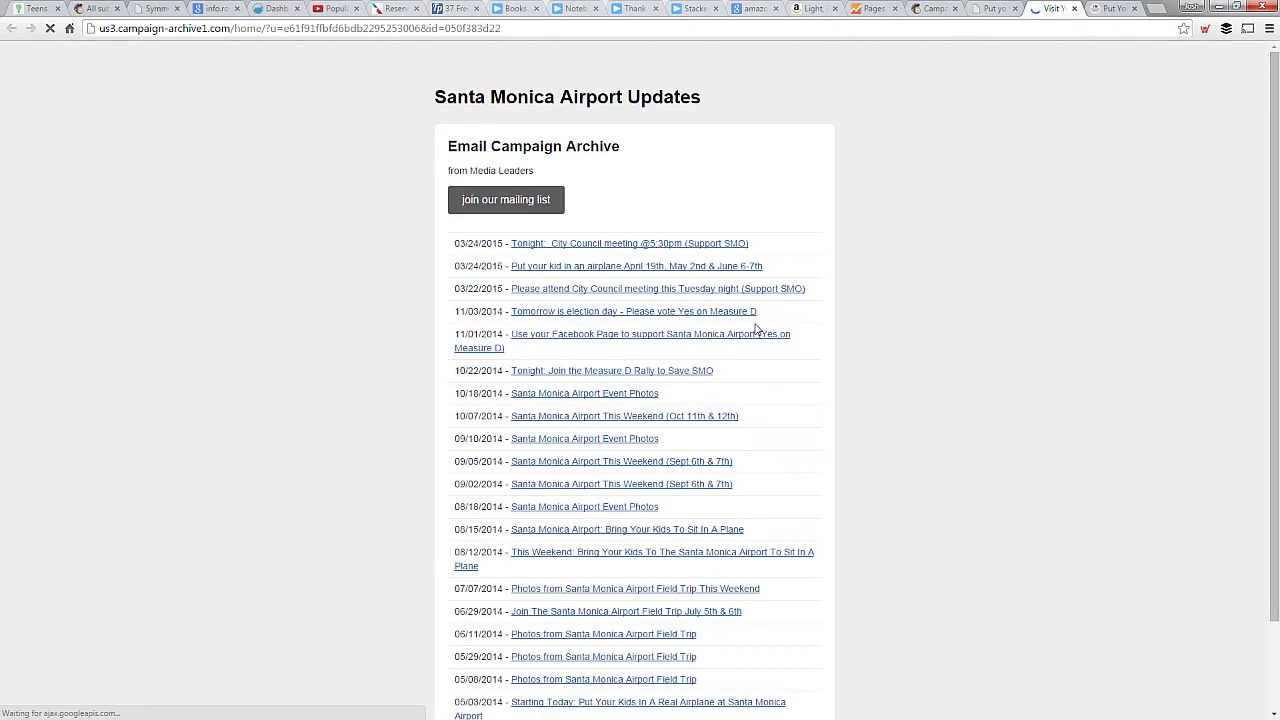
scroll(740, 334, "down", 2)
scroll(740, 334, "up", 2)
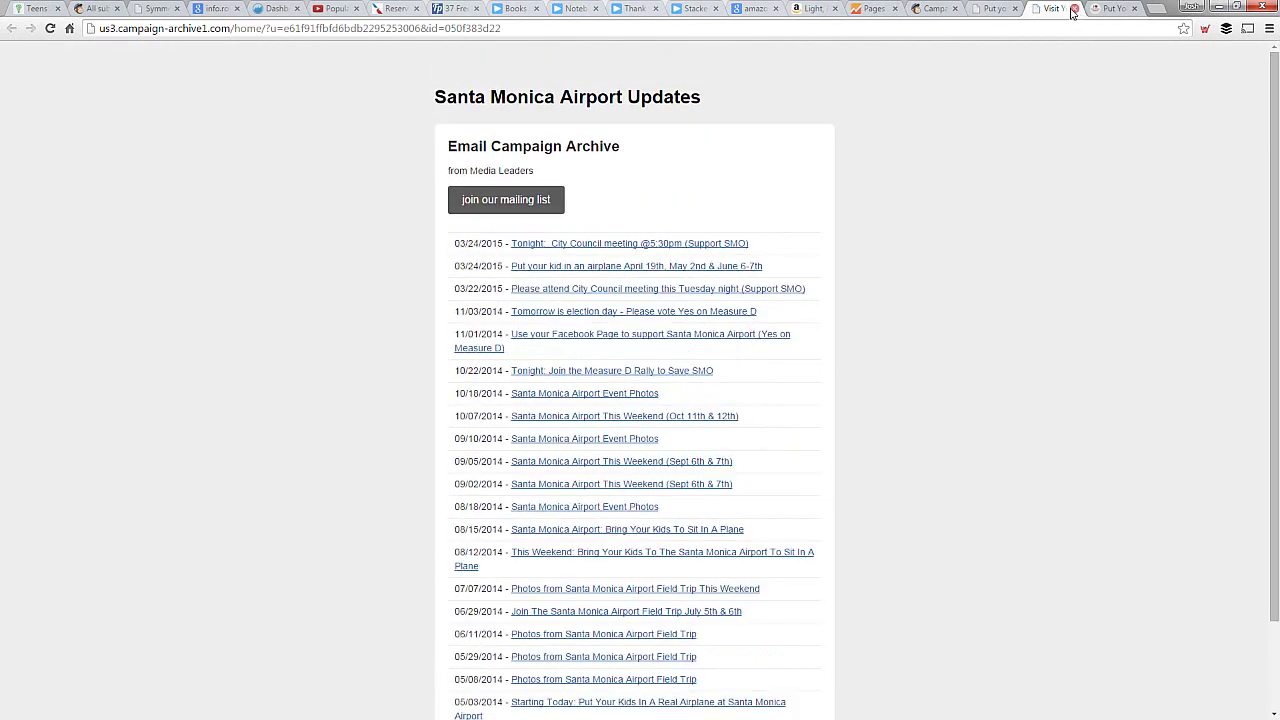
left_click(1074, 8)
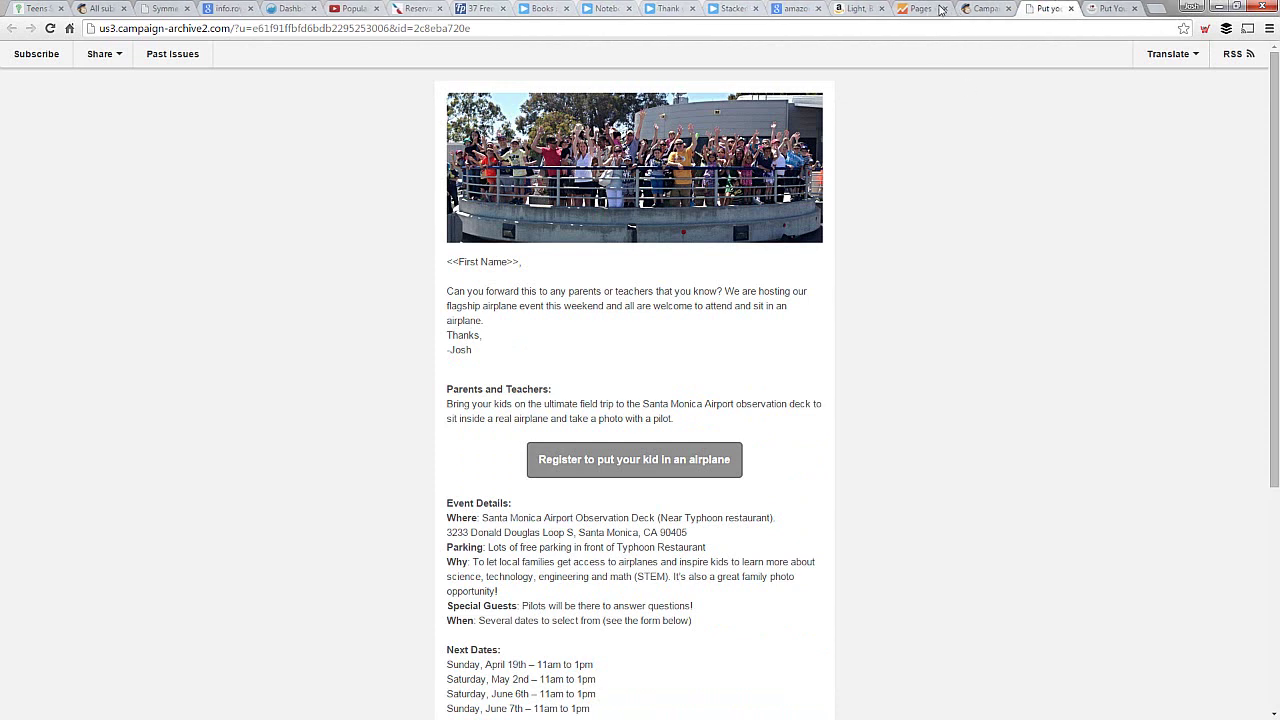
Step: Open medialeaders.com in a new browser tab and examine its marketing toolkit sign-up form and blog posts
left_click(1157, 12)
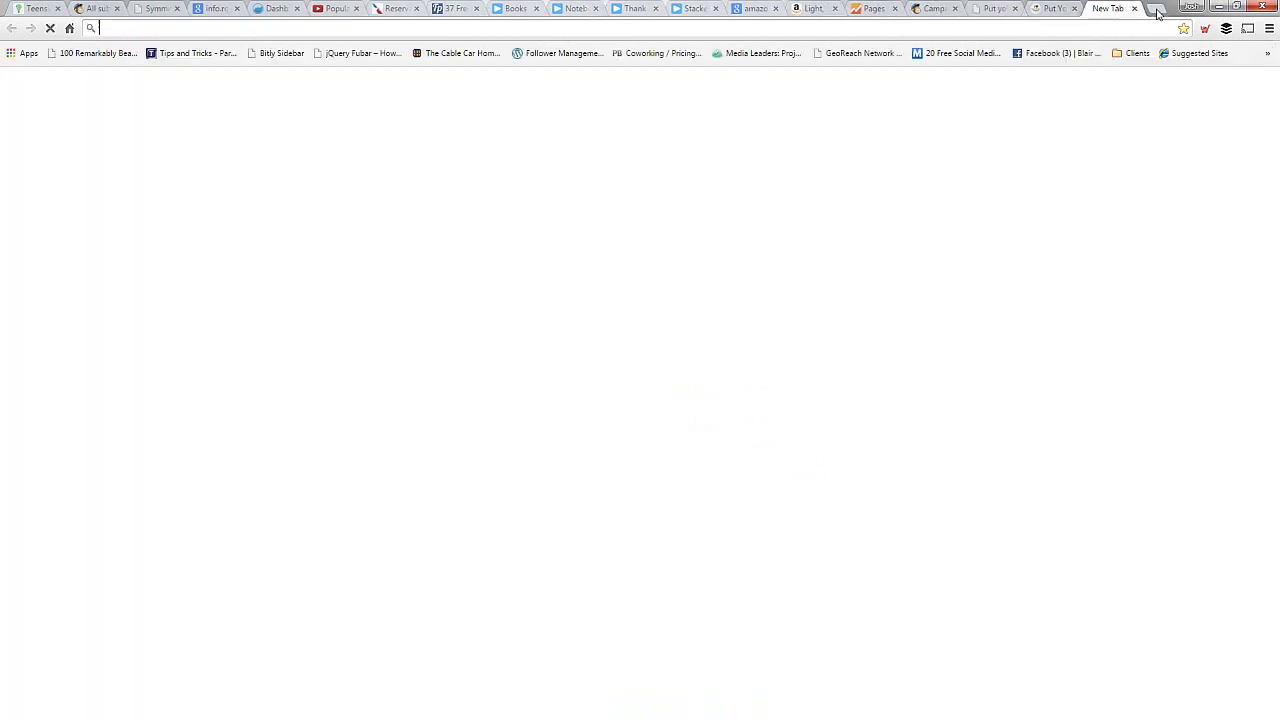
type("medialeaders.com")
key("Return")
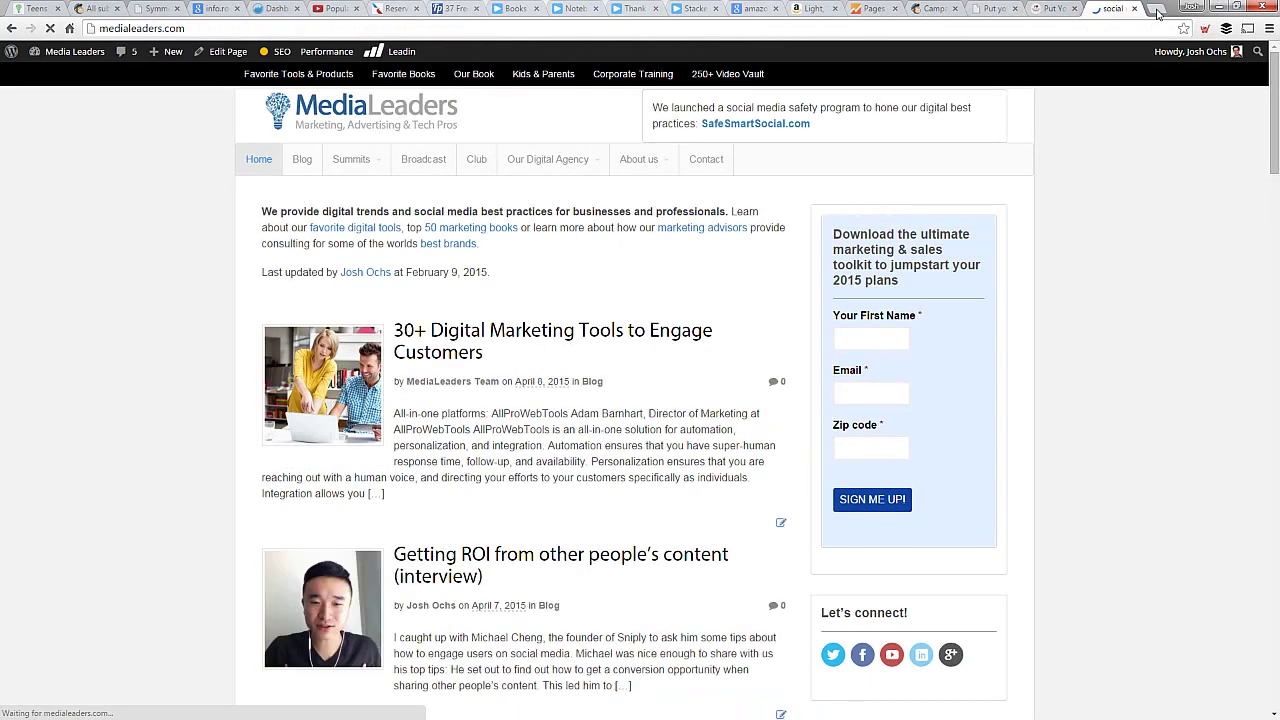
triple_click(848, 244)
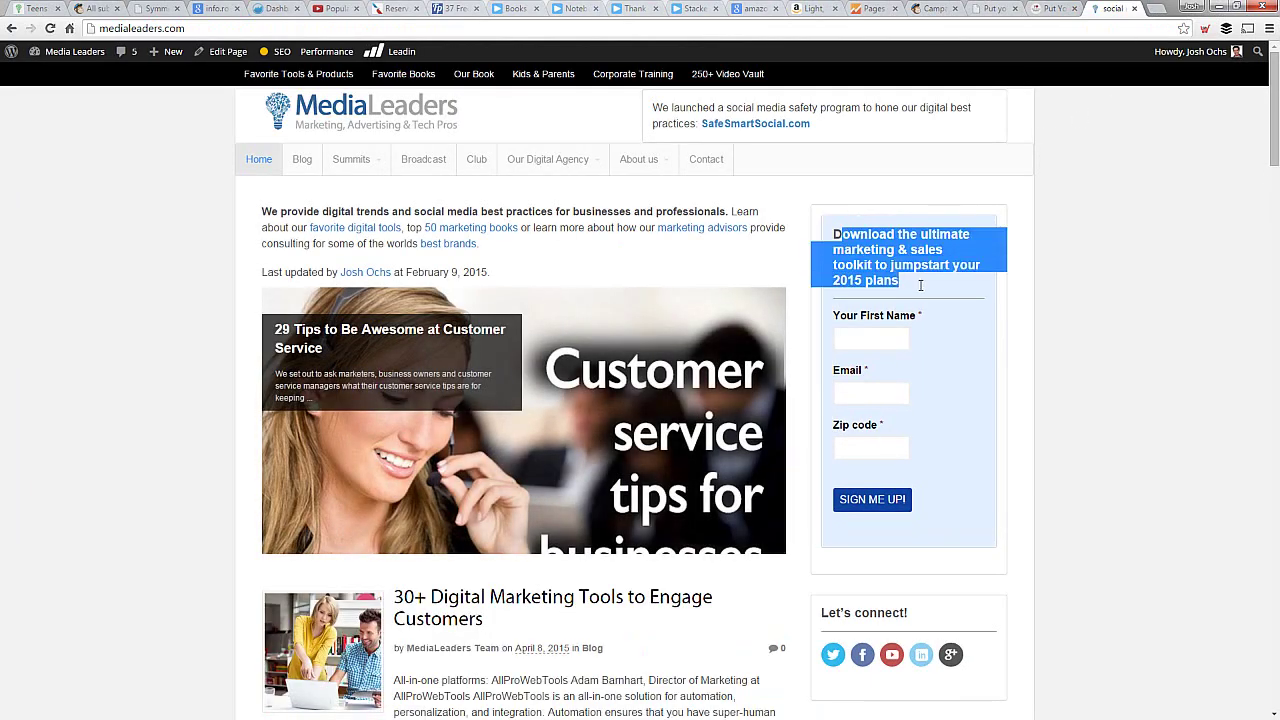
left_click(931, 287)
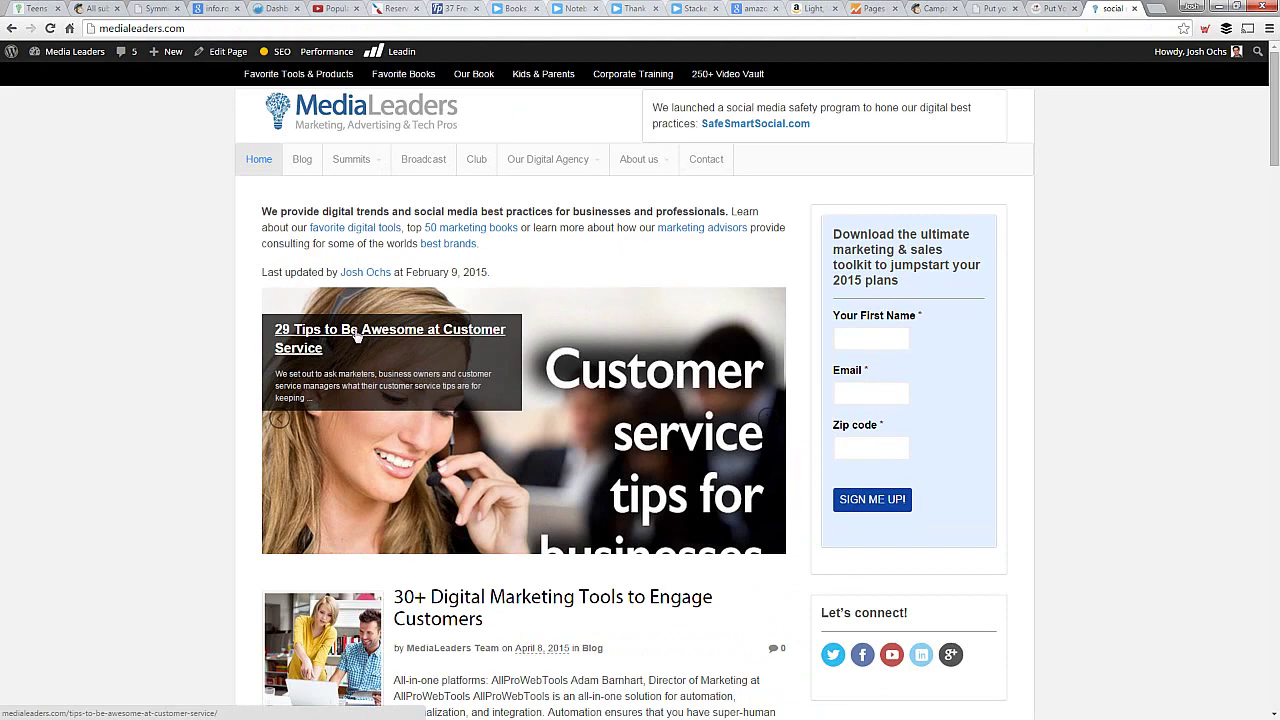
scroll(166, 468, "down", 7)
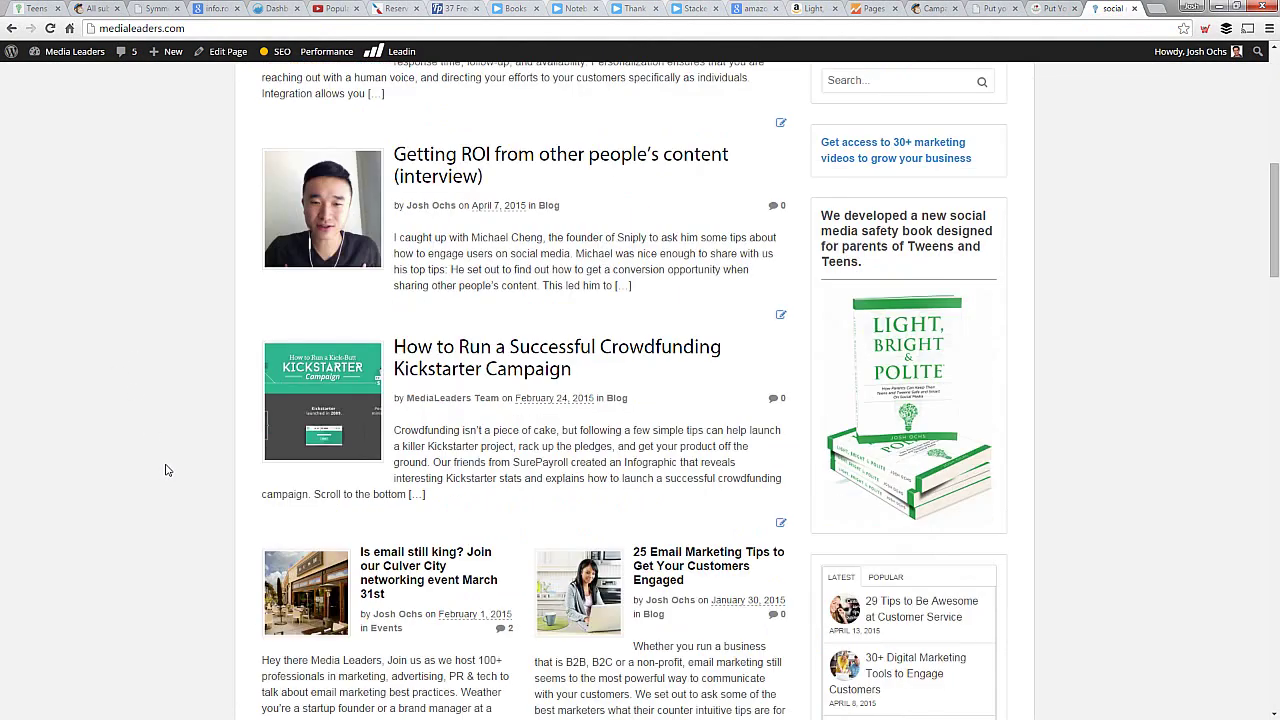
scroll(170, 466, "up", 7)
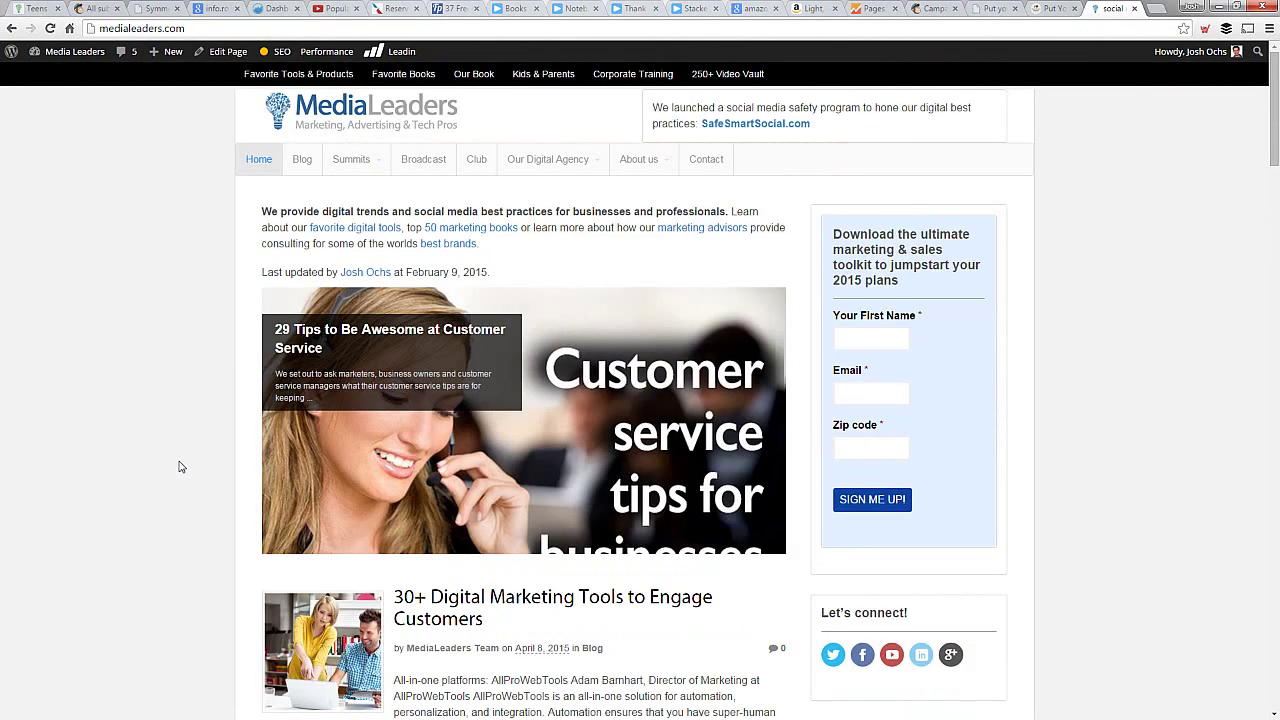